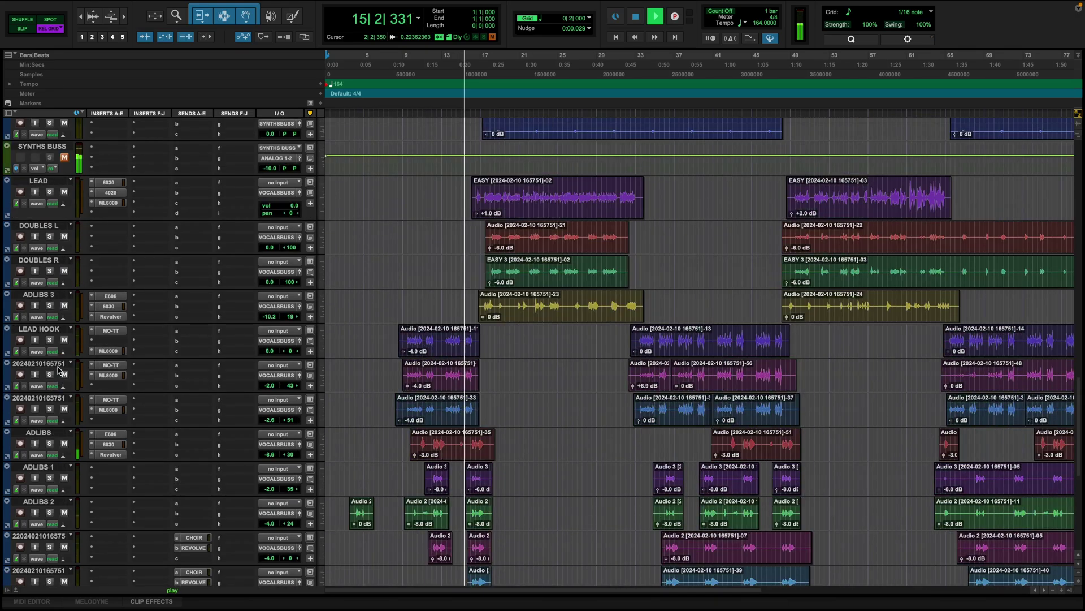
# Step: Look through the vocal, synth and drum tracks while the song plays, ending at the drum tracks, and stop playback
pyautogui.scroll(-10, 63, 323)
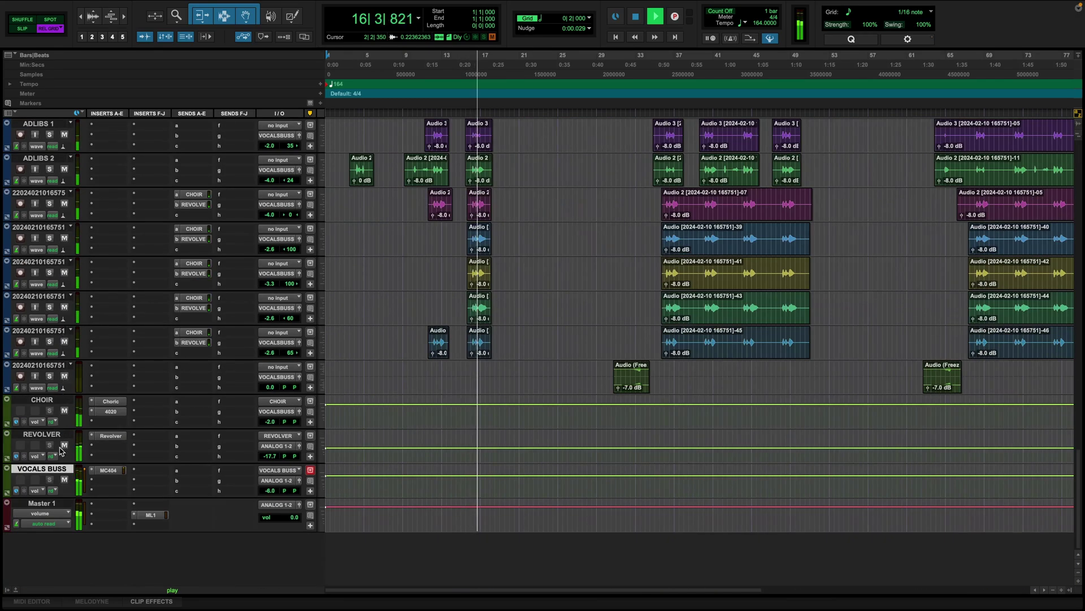
pyautogui.scroll(5, 292, 407)
pyautogui.scroll(5, 293, 407)
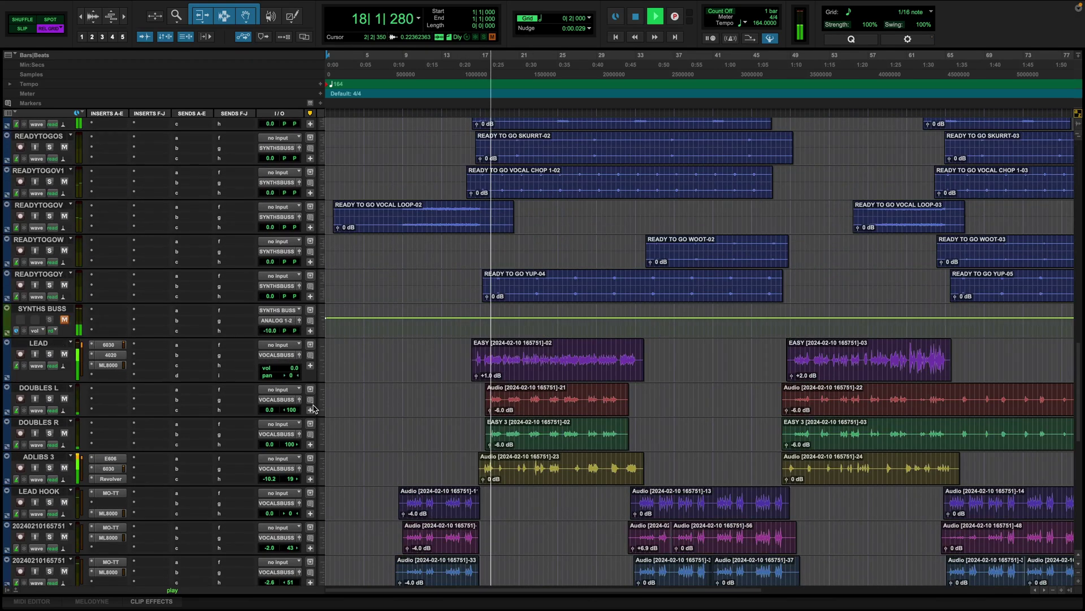
pyautogui.scroll(3, 458, 300)
pyautogui.scroll(5, 461, 302)
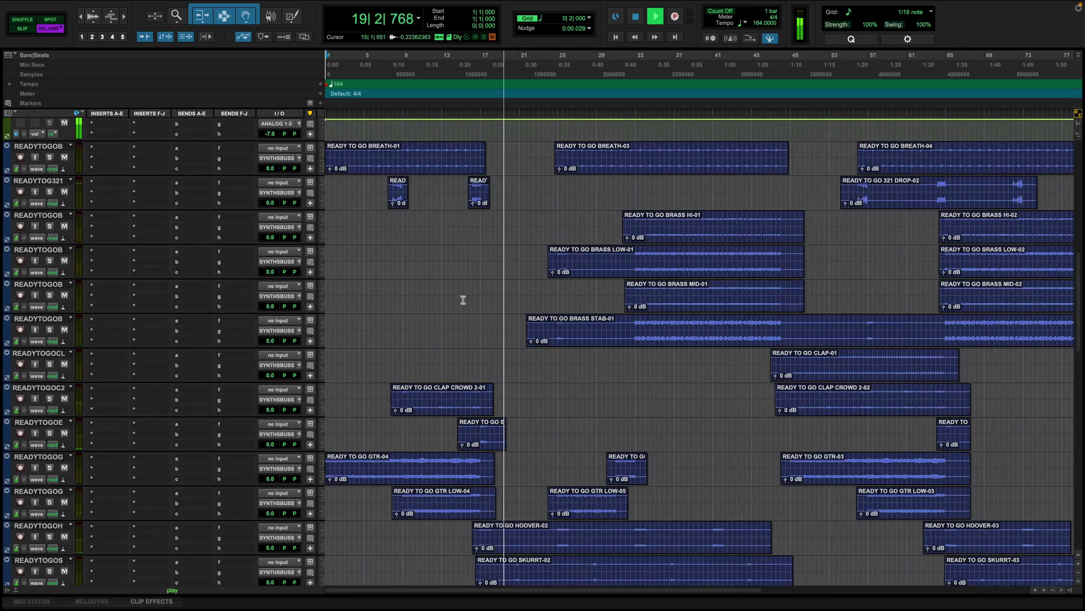
pyautogui.scroll(3, 446, 301)
pyautogui.scroll(6, 448, 300)
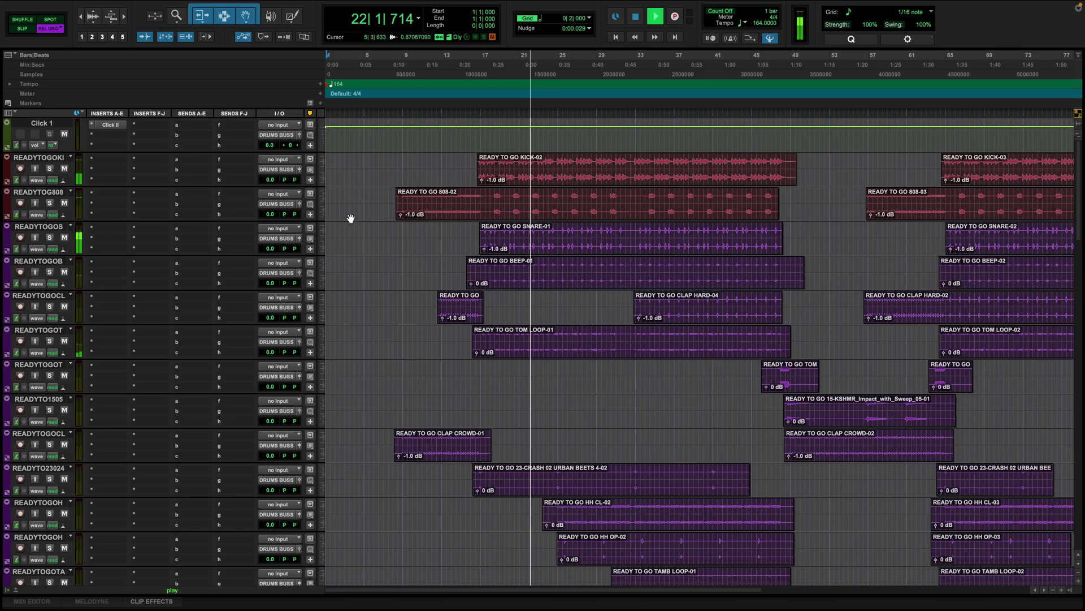
pyautogui.press('space')
# Step: Insert the APB BOB plug-in in the first insert slot of the DRUMS BUSS track
pyautogui.scroll(-5, 123, 473)
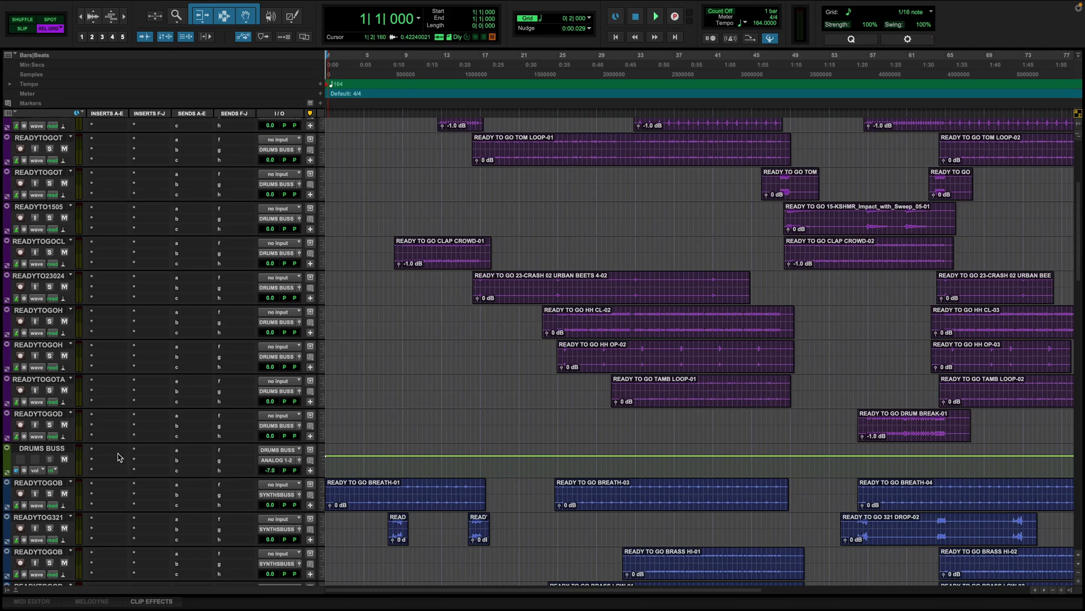
pyautogui.click(121, 454)
pyautogui.write('bib')
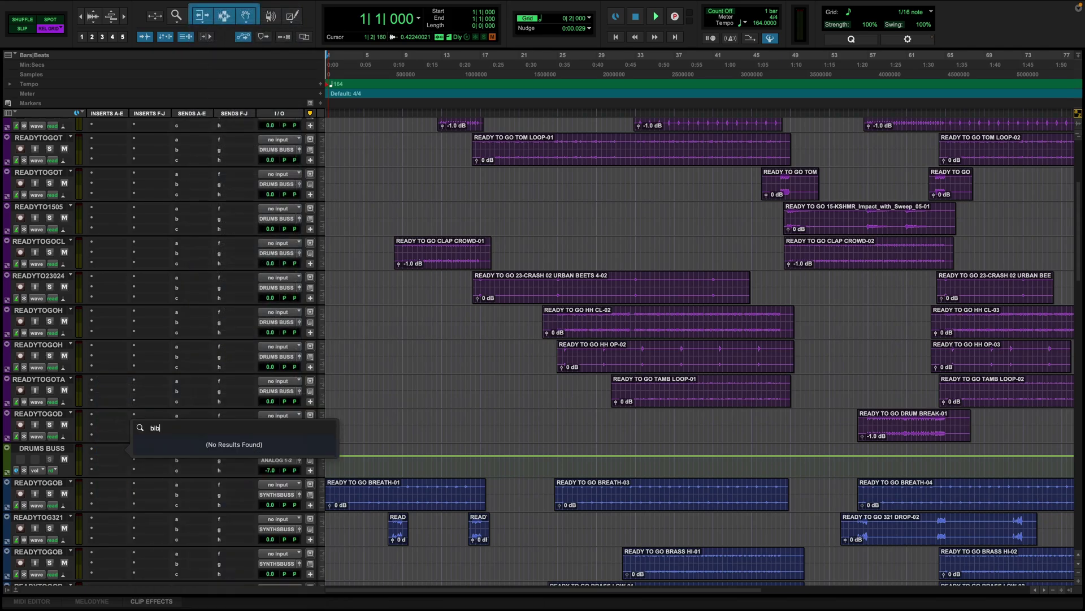
pyautogui.press('BackSpace')
pyautogui.press('BackSpace')
pyautogui.write('ob')
pyautogui.press('Return')
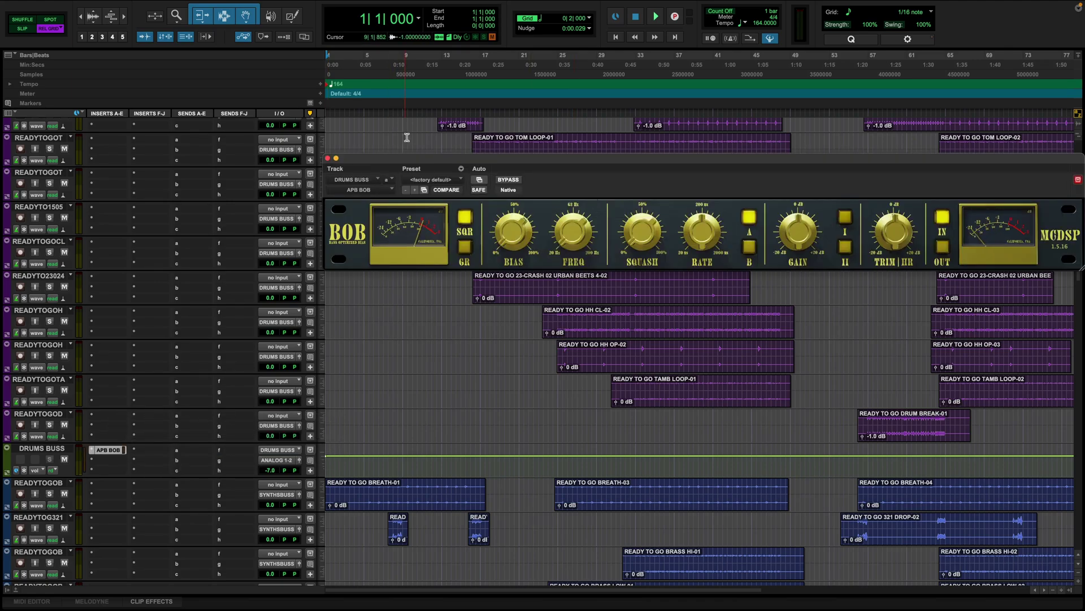
# Step: Play the song from bar 17 to hear the drums, stop playback, and move the BOB window below the upper drum tracks
pyautogui.moveTo(407, 160); pyautogui.dragTo(315, 142)
pyautogui.click(479, 313)
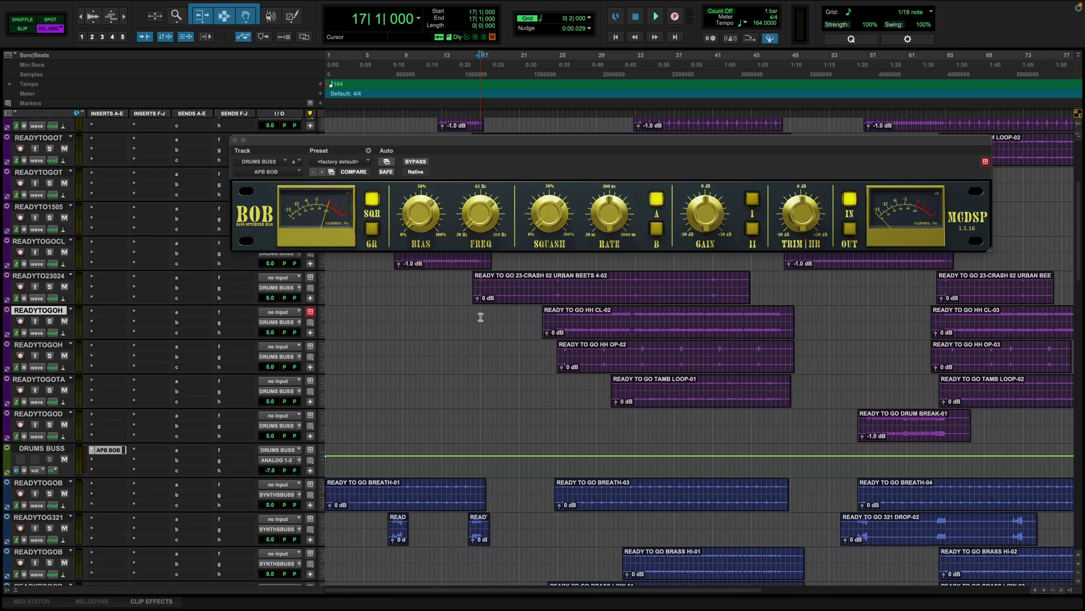
pyautogui.press('space')
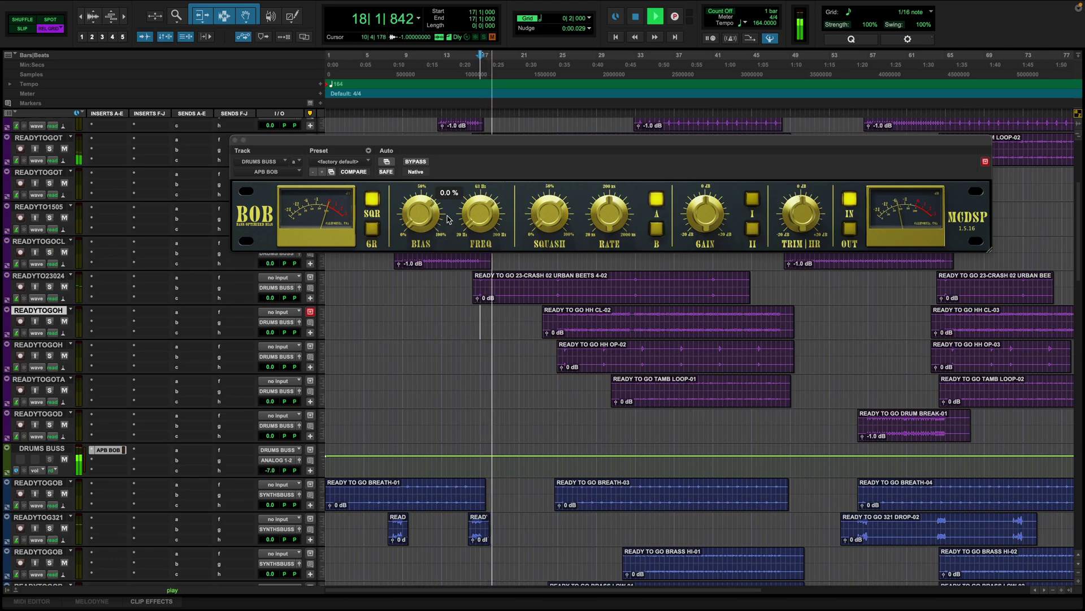
pyautogui.moveTo(428, 225)
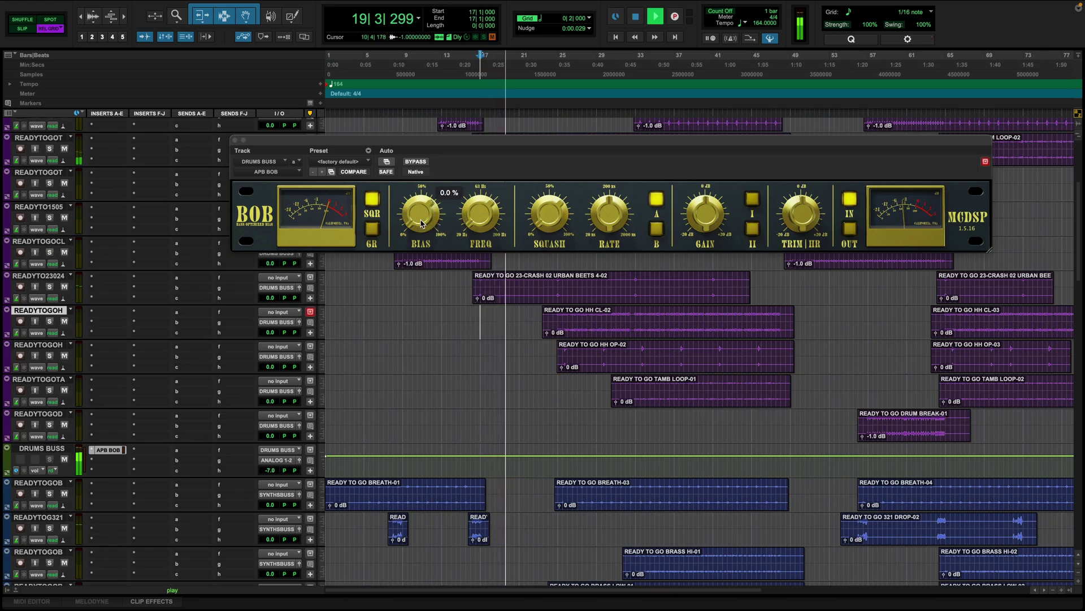
pyautogui.press('space')
pyautogui.moveTo(425, 155); pyautogui.dragTo(435, 338)
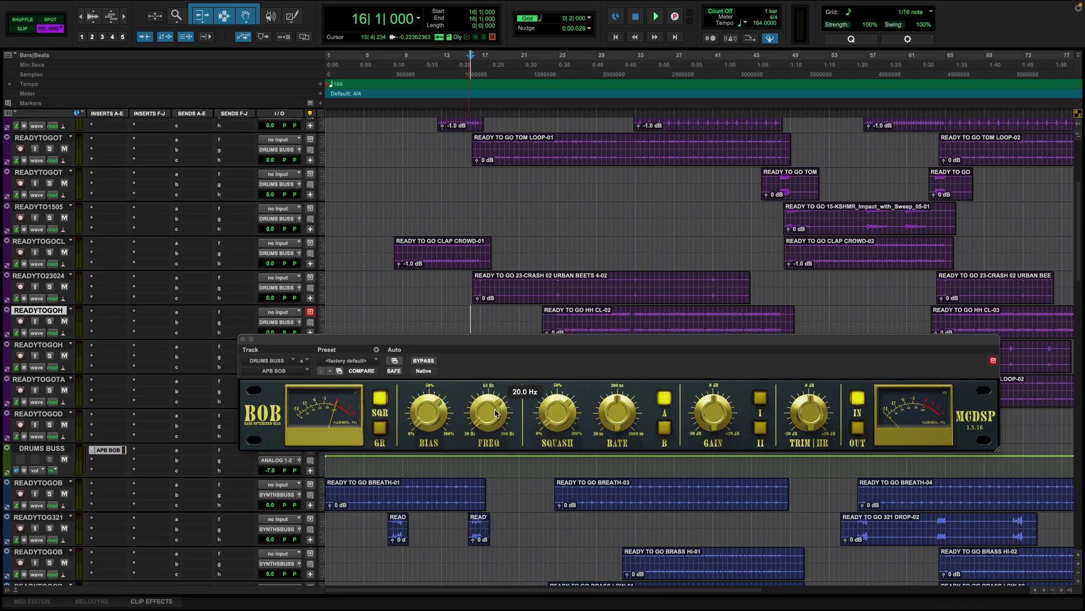
# Step: Play the song from bar 16, switch BOB to mode B, and adjust its Bias and Freq knobs by ear
pyautogui.press('space')
pyautogui.moveTo(440, 422); pyautogui.dragTo(459, 332)
pyautogui.click(664, 428)
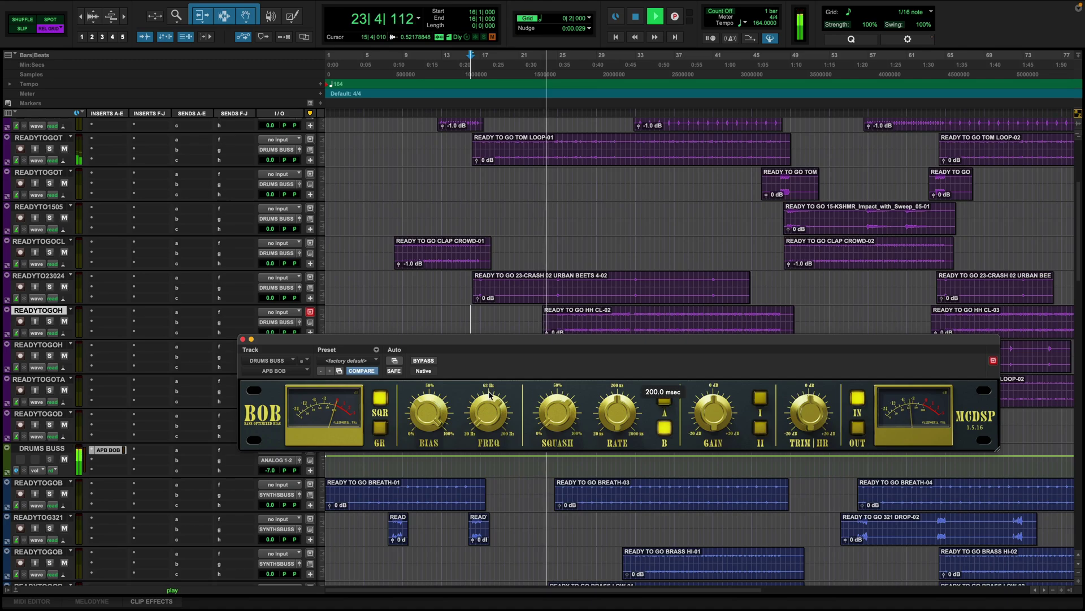
pyautogui.moveTo(428, 416); pyautogui.dragTo(427, 427)
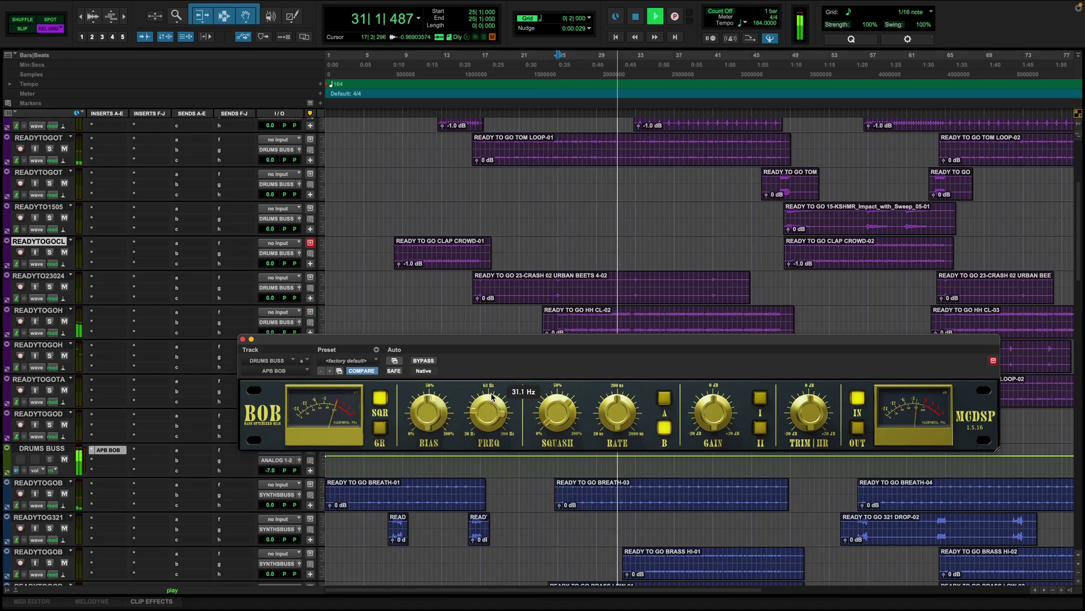
pyautogui.moveTo(491, 399)
pyautogui.mouseDown()
pyautogui.moveTo(510, 357)
pyautogui.moveTo(507, 390)
pyautogui.mouseUp()
pyautogui.moveTo(441, 399); pyautogui.dragTo(444, 444)
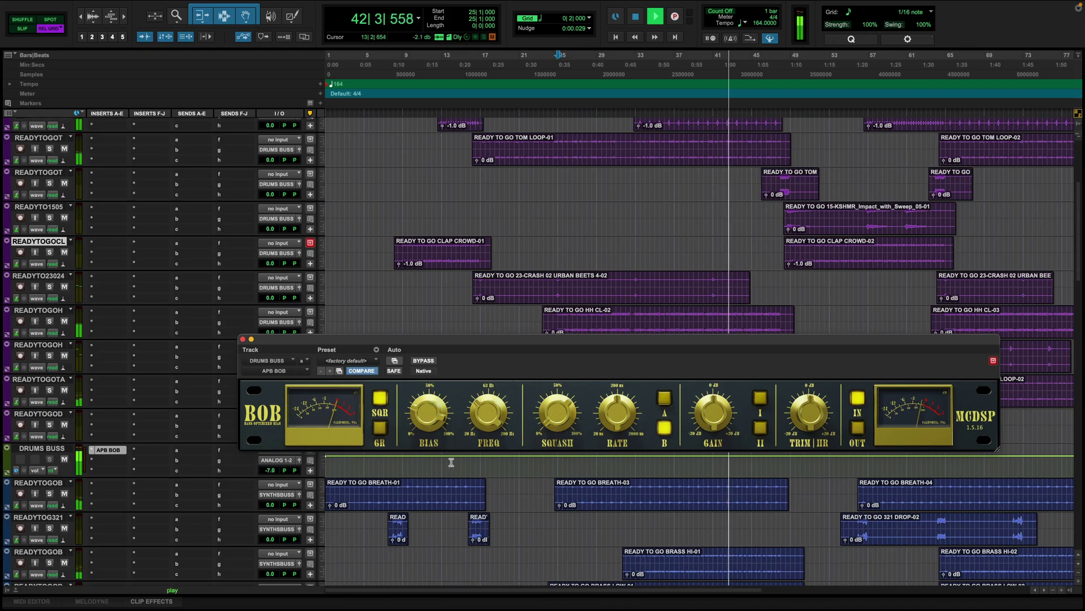
# Step: Switch BOB to mode A during playback, with Rate at 20.0 msec and Squash at 97.3 %
pyautogui.scroll(-10, 464, 555)
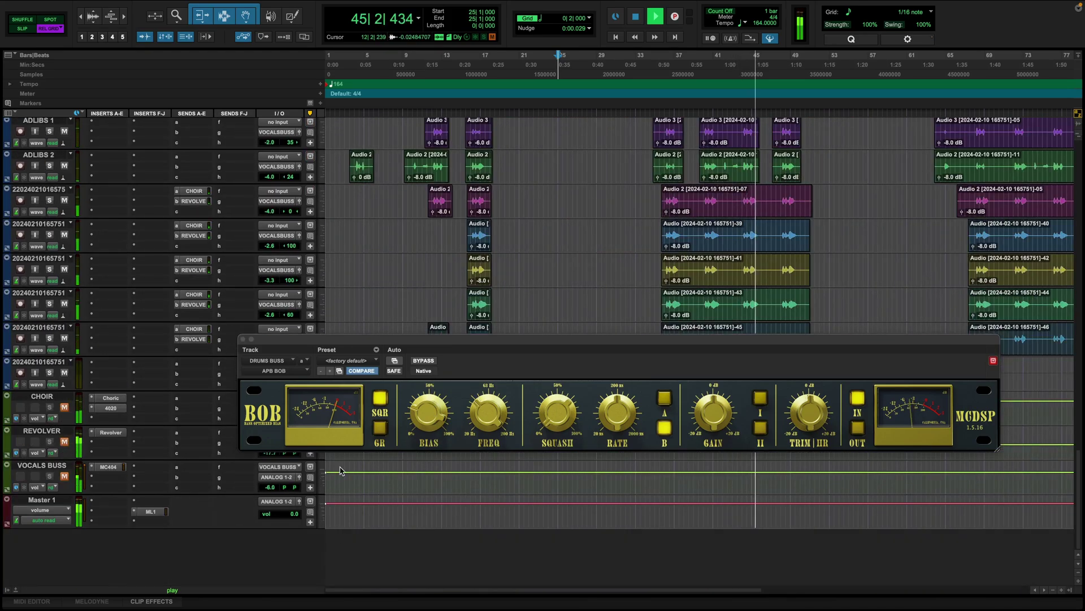
pyautogui.scroll(10, 378, 466)
pyautogui.scroll(5, 379, 466)
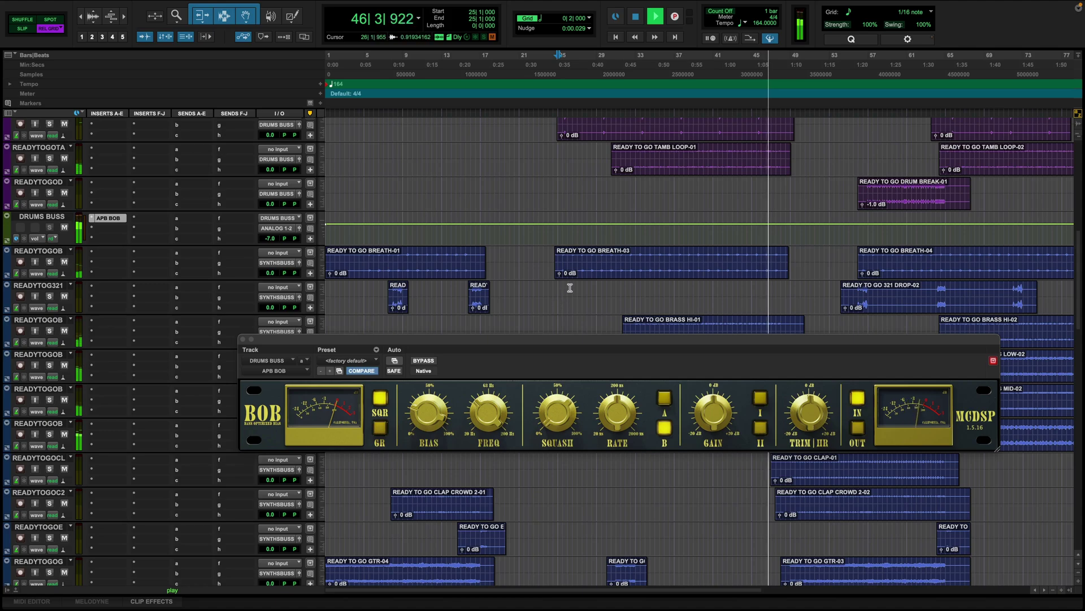
pyautogui.moveTo(547, 339); pyautogui.dragTo(548, 351)
pyautogui.moveTo(573, 418)
pyautogui.press('space')
pyautogui.moveTo(498, 425)
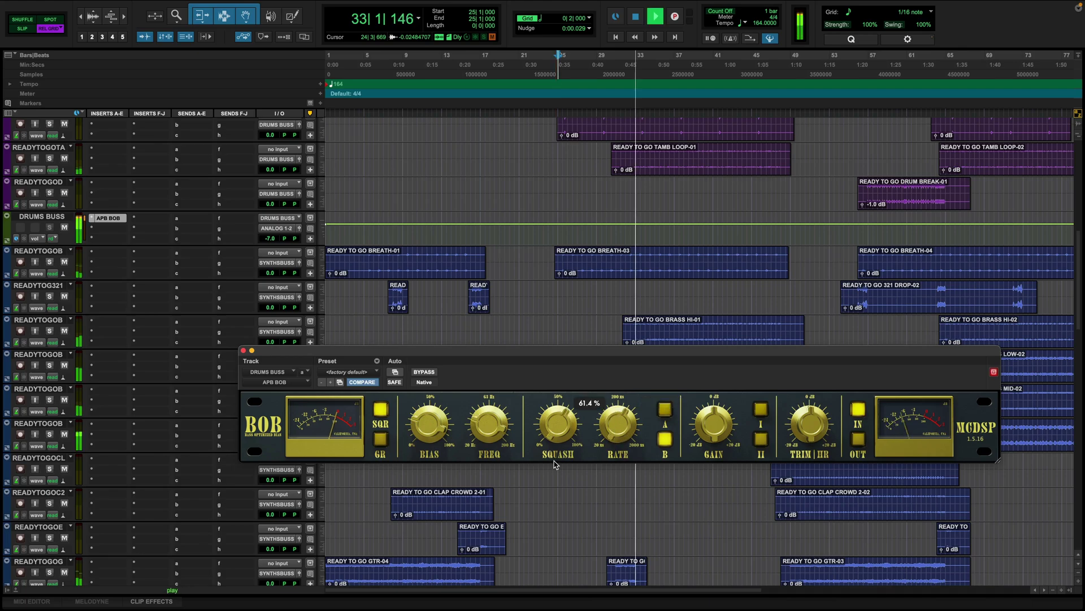
pyautogui.moveTo(622, 429); pyautogui.dragTo(636, 425)
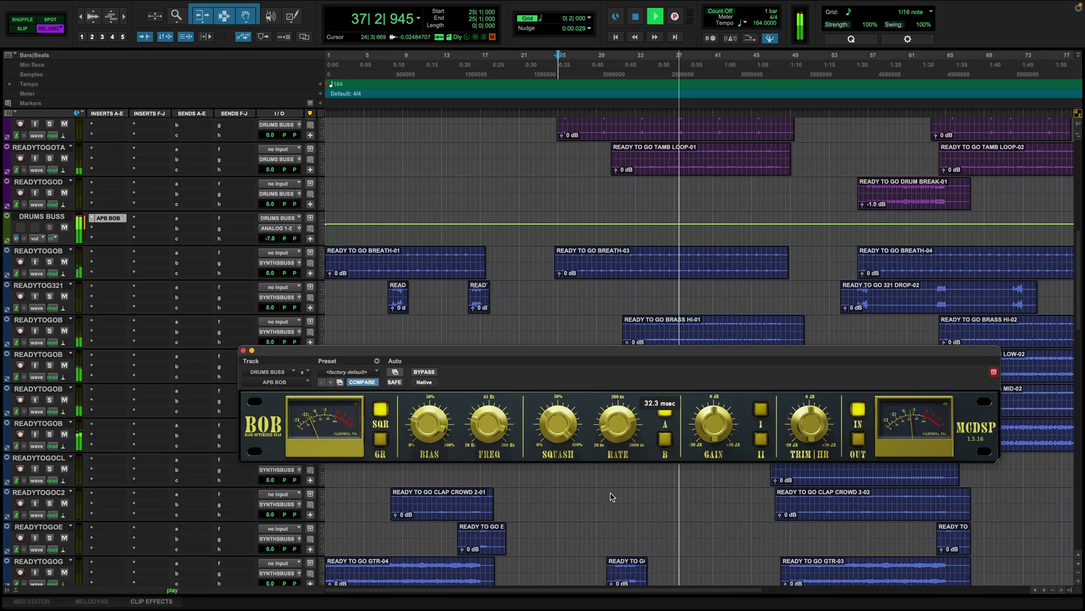
pyautogui.moveTo(609, 508); pyautogui.dragTo(609, 511)
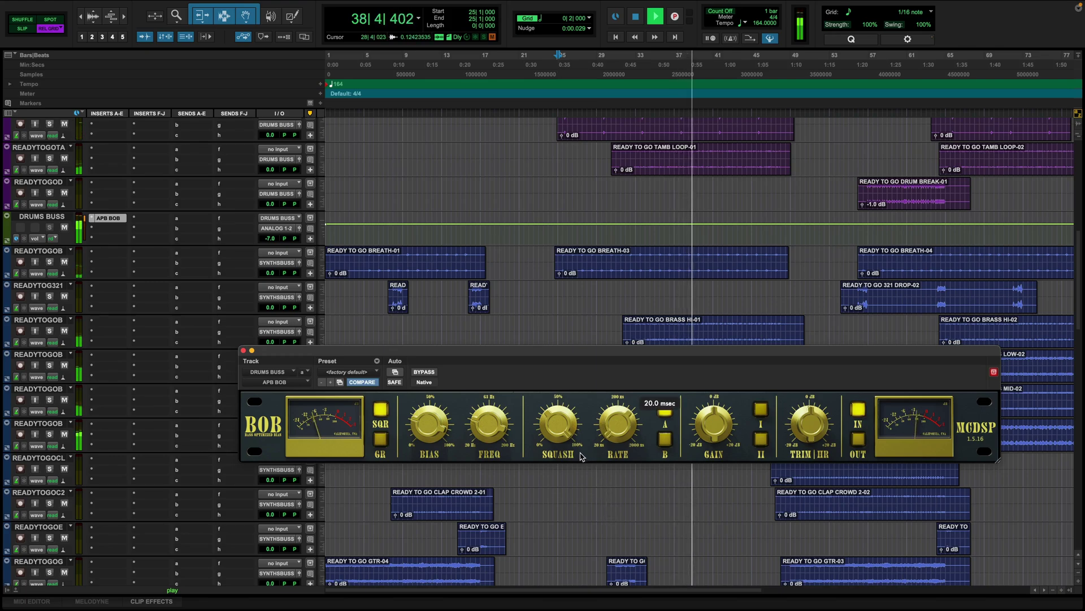
pyautogui.moveTo(568, 442)
pyautogui.mouseDown()
pyautogui.moveTo(550, 557)
pyautogui.moveTo(570, 428)
pyautogui.mouseUp()
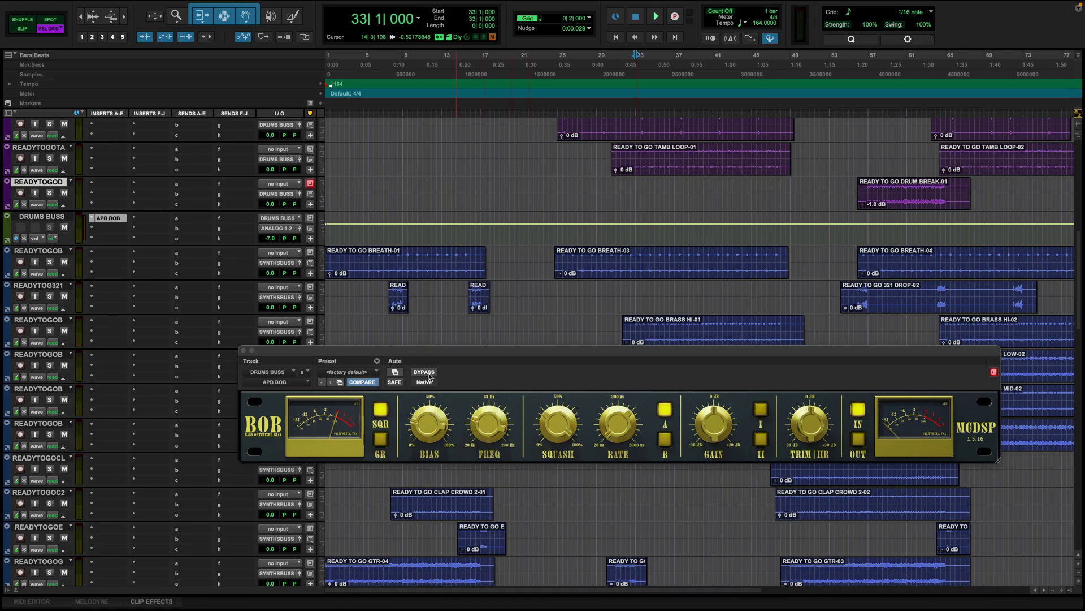
# Step: Play from bar 33 and compare the drum bus with BOB bypassed and active
pyautogui.press('space')
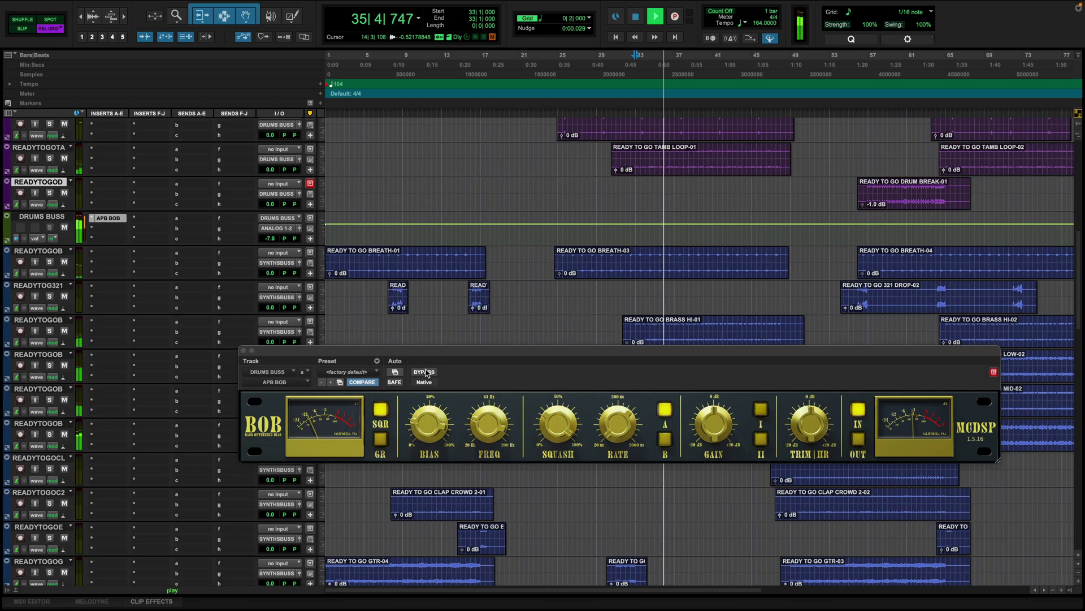
pyautogui.click(425, 372)
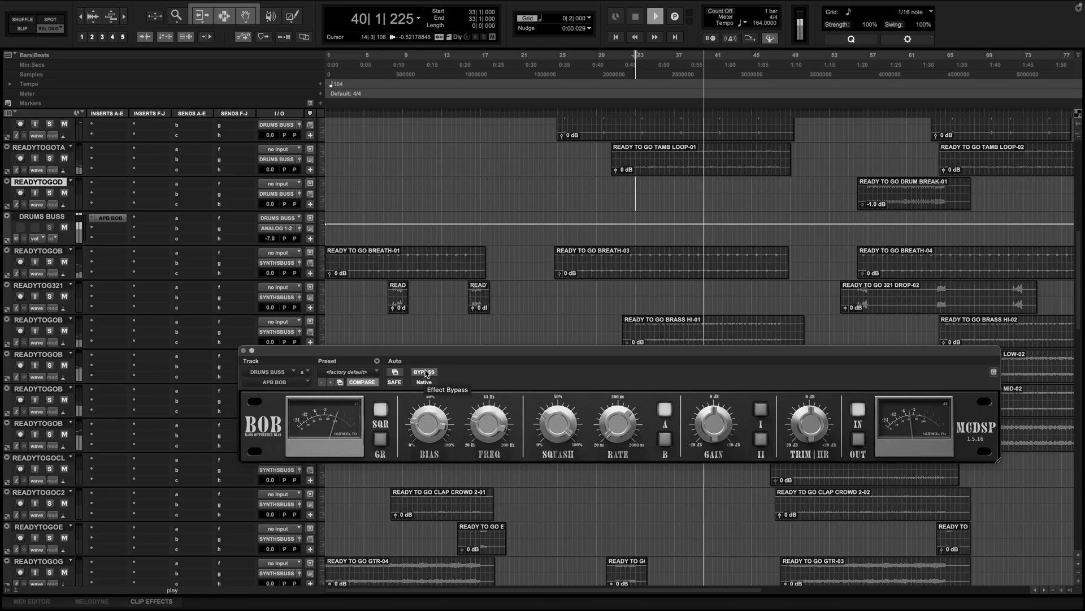
pyautogui.click(425, 372)
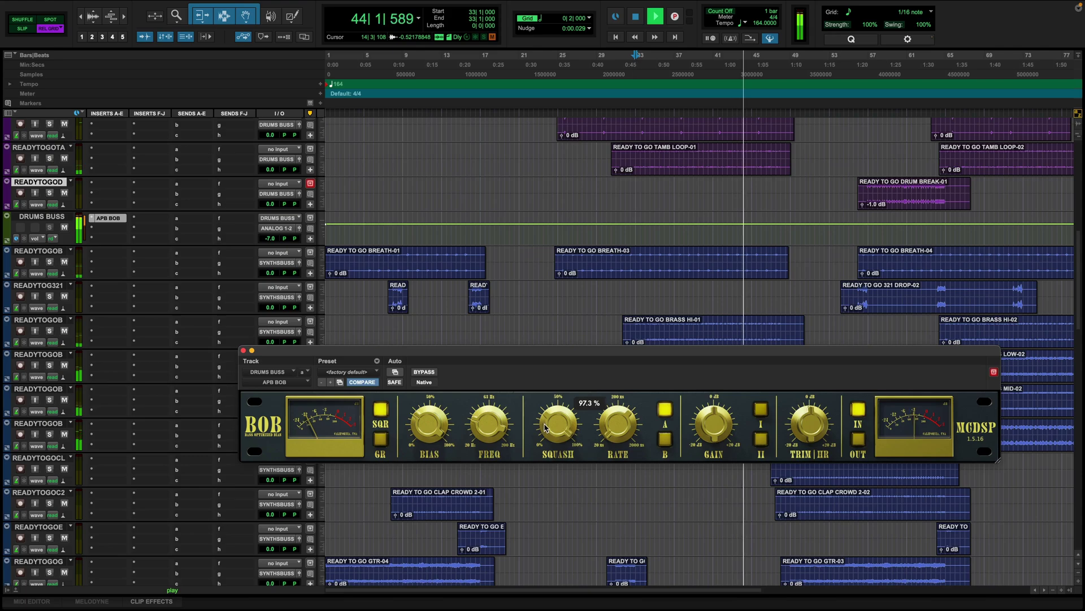
# Step: Set Squash to 0.0 %, compare the I and II switches during playback, and leave both engaged
pyautogui.moveTo(554, 420); pyautogui.dragTo(536, 541)
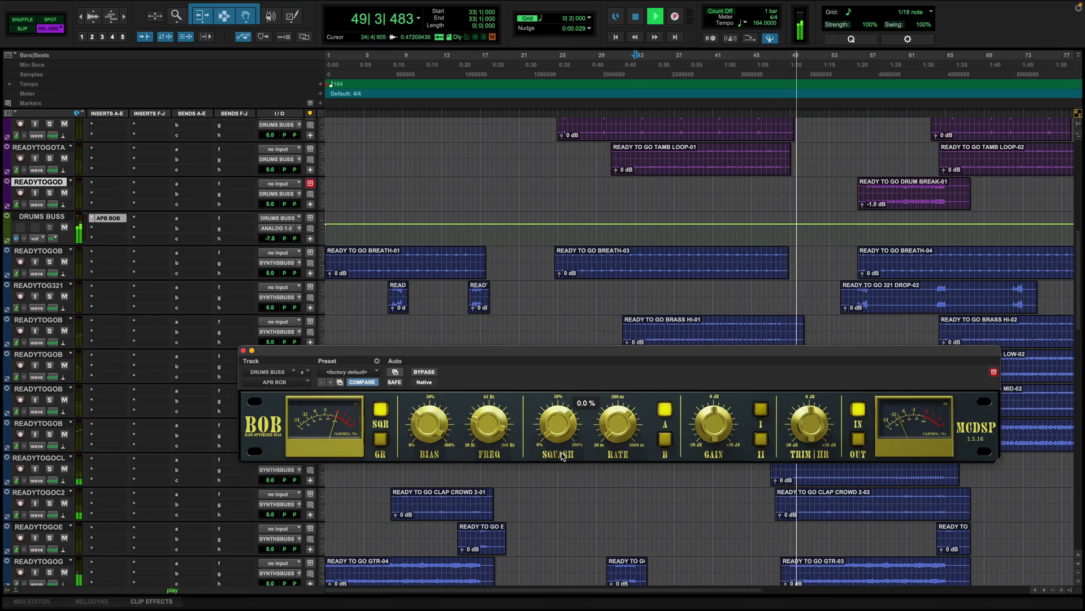
pyautogui.press('space')
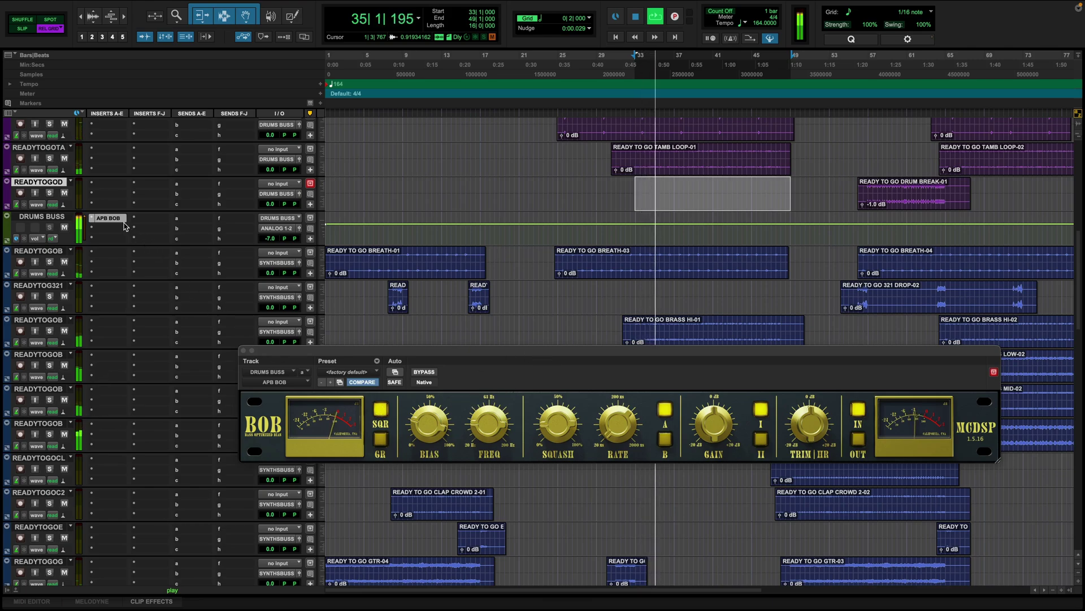
pyautogui.click(761, 439)
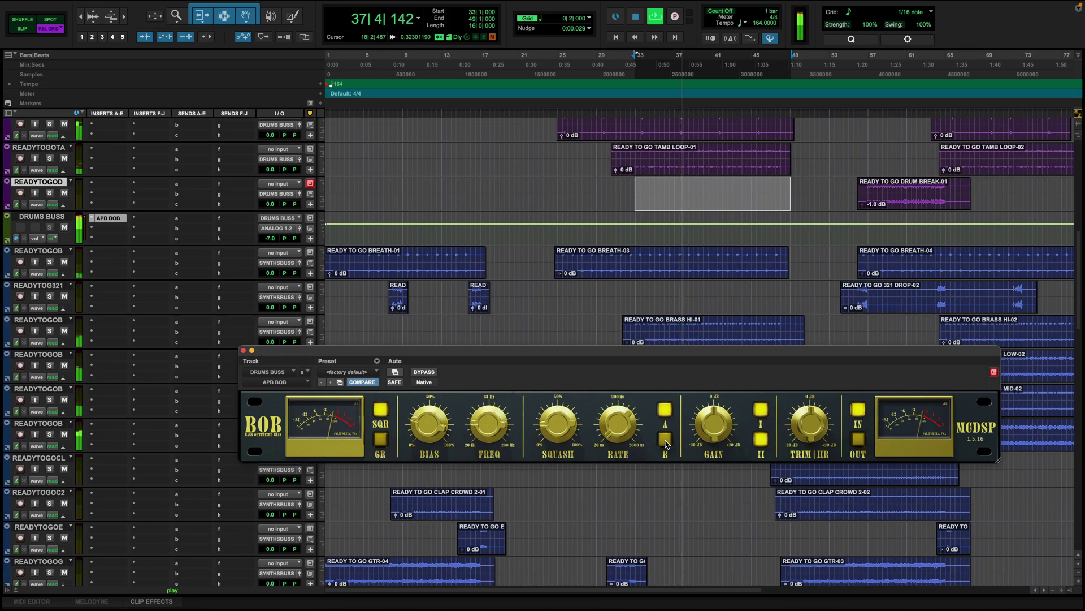
pyautogui.click(761, 410)
pyautogui.click(761, 441)
pyautogui.click(761, 441)
pyautogui.click(761, 410)
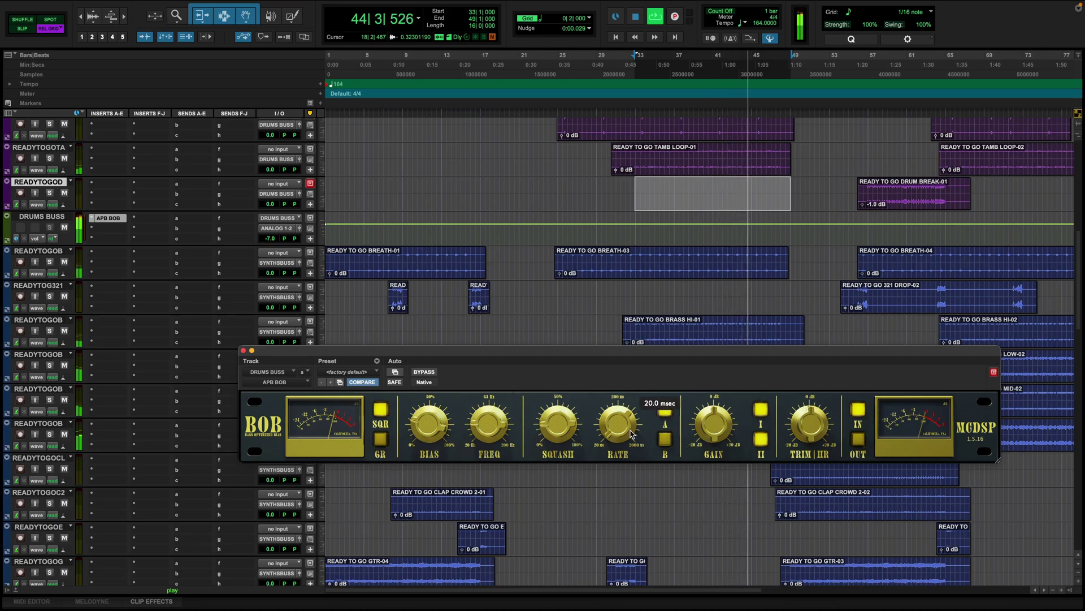
# Step: Set Squash to 15.8 % and compare the drums with BOB bypassed and active
pyautogui.moveTo(570, 425)
pyautogui.mouseDown()
pyautogui.moveTo(578, 387)
pyautogui.moveTo(571, 435)
pyautogui.mouseUp()
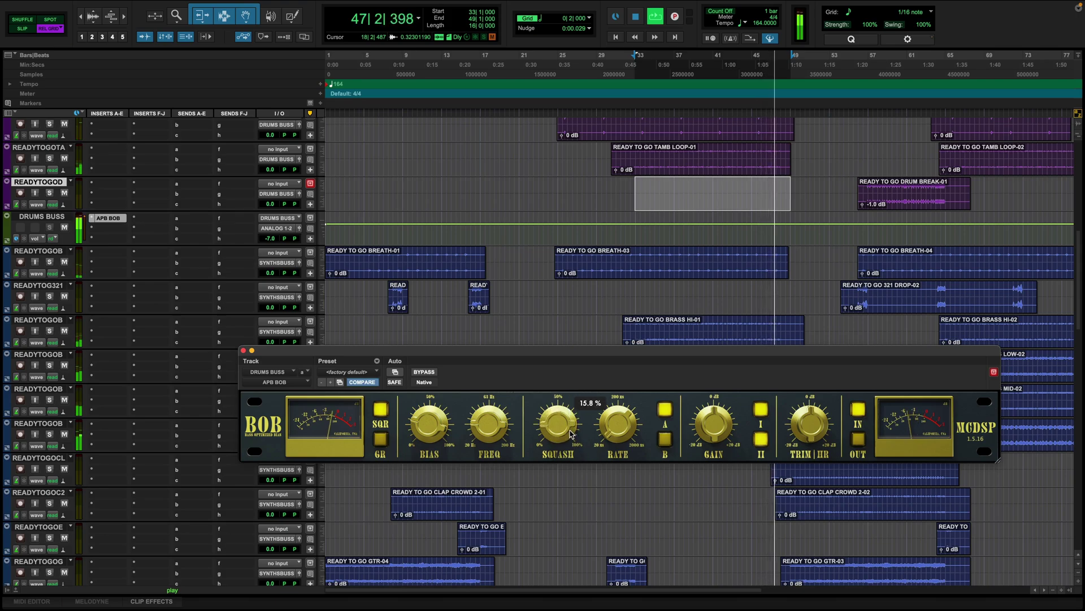
pyautogui.click(426, 374)
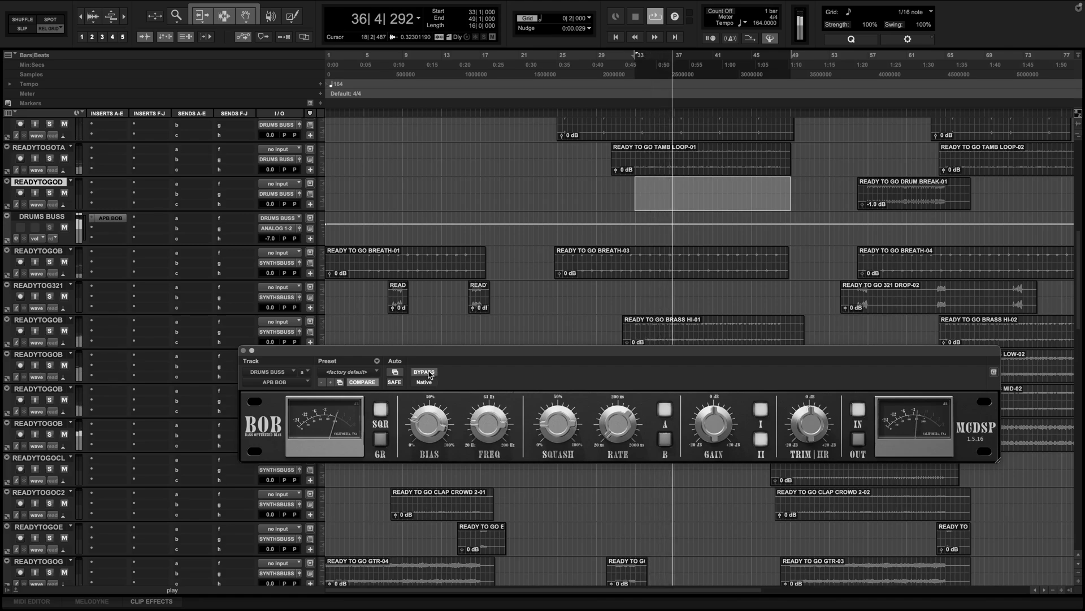
pyautogui.click(433, 374)
# Step: Set Bias to 17.0 %, compare BOB bypassed and active, and fine-tune the Bias by ear
pyautogui.moveTo(431, 415); pyautogui.dragTo(433, 420)
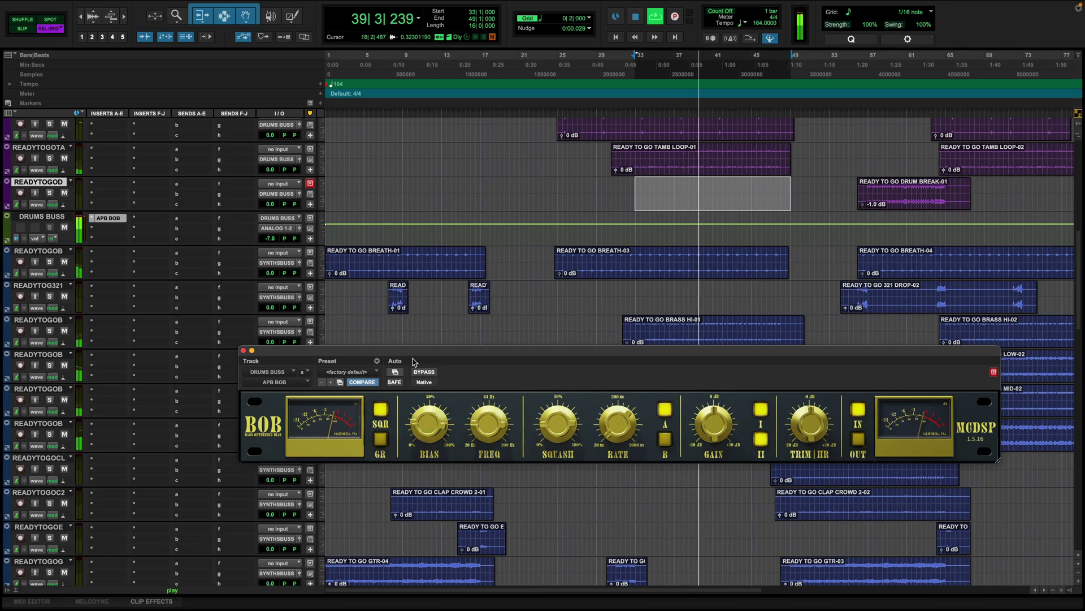
pyautogui.click(426, 374)
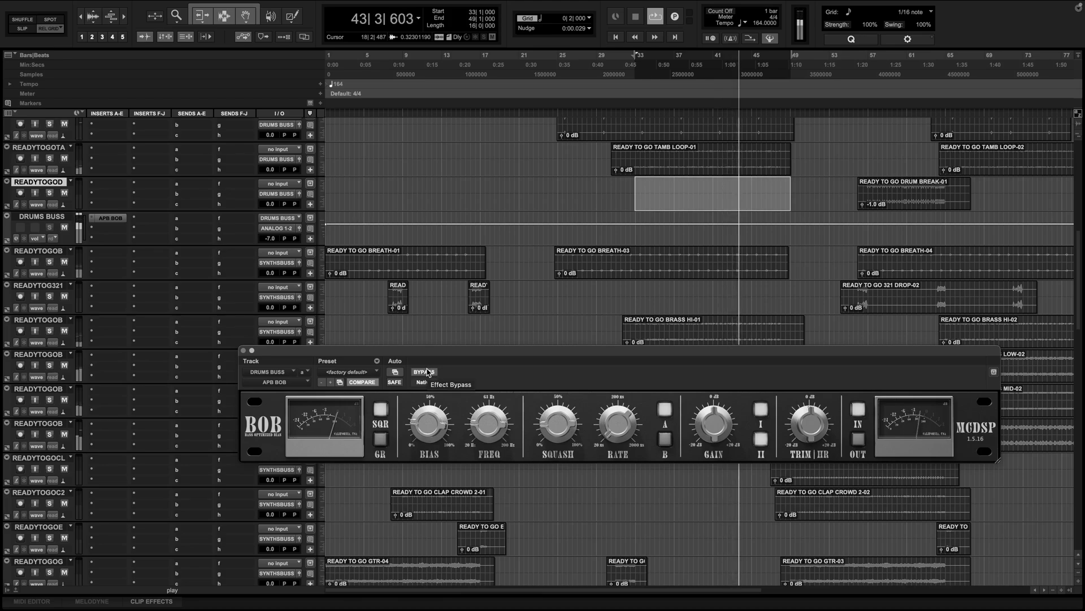
pyautogui.click(426, 372)
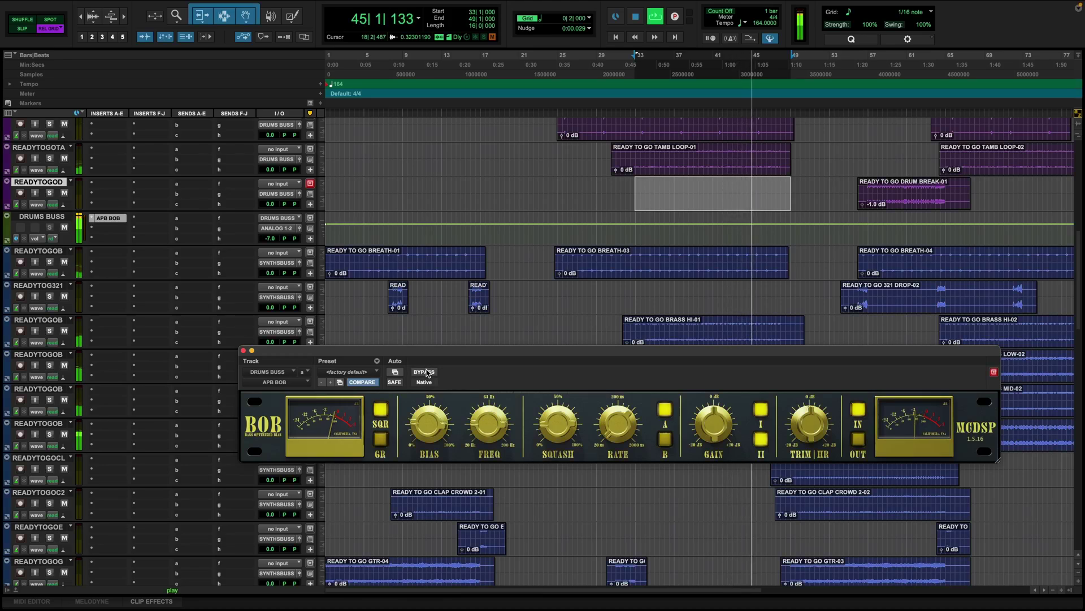
pyautogui.moveTo(426, 440)
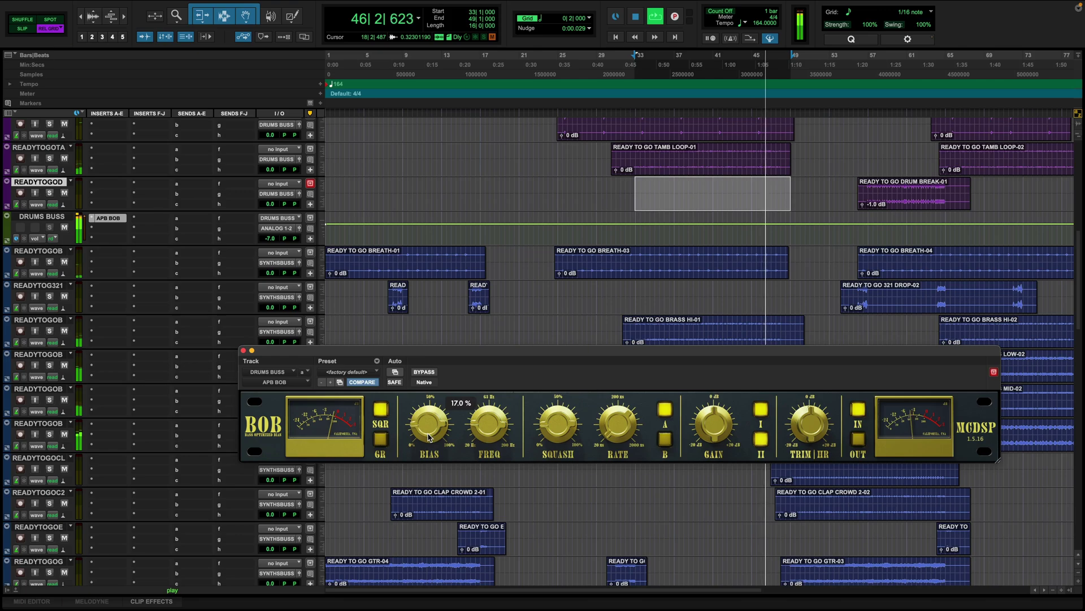
pyautogui.moveTo(439, 427); pyautogui.dragTo(439, 430)
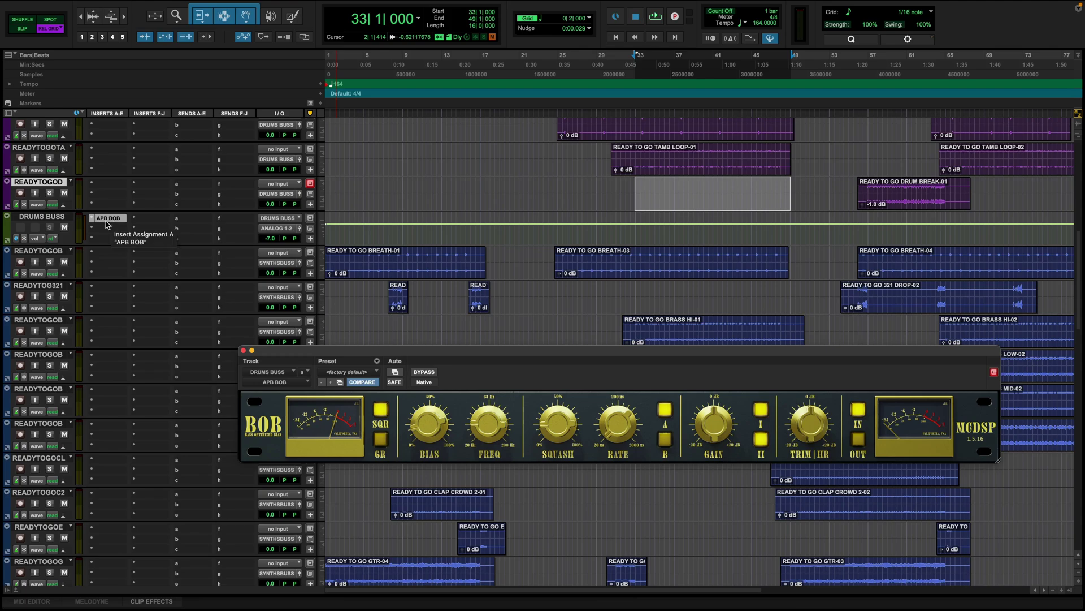
# Step: Increase the height of the DRUMS BUSS track
pyautogui.moveTo(71, 259); pyautogui.dragTo(74, 271)
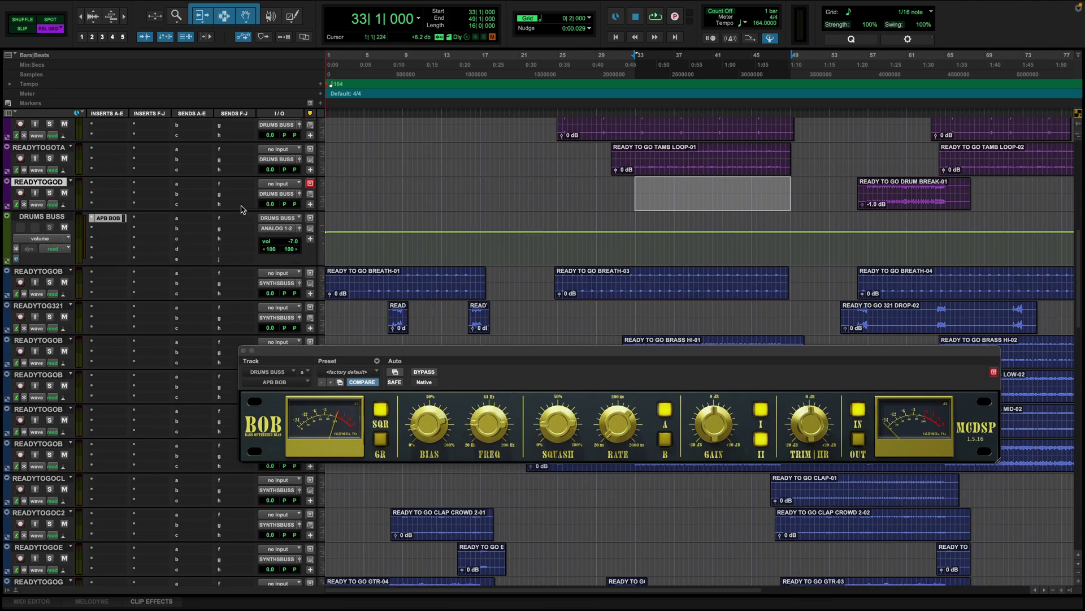
# Step: Add a send from DRUMS BUSS to a new track named BOB, and move the APB BOB insert onto that track
pyautogui.click(193, 223)
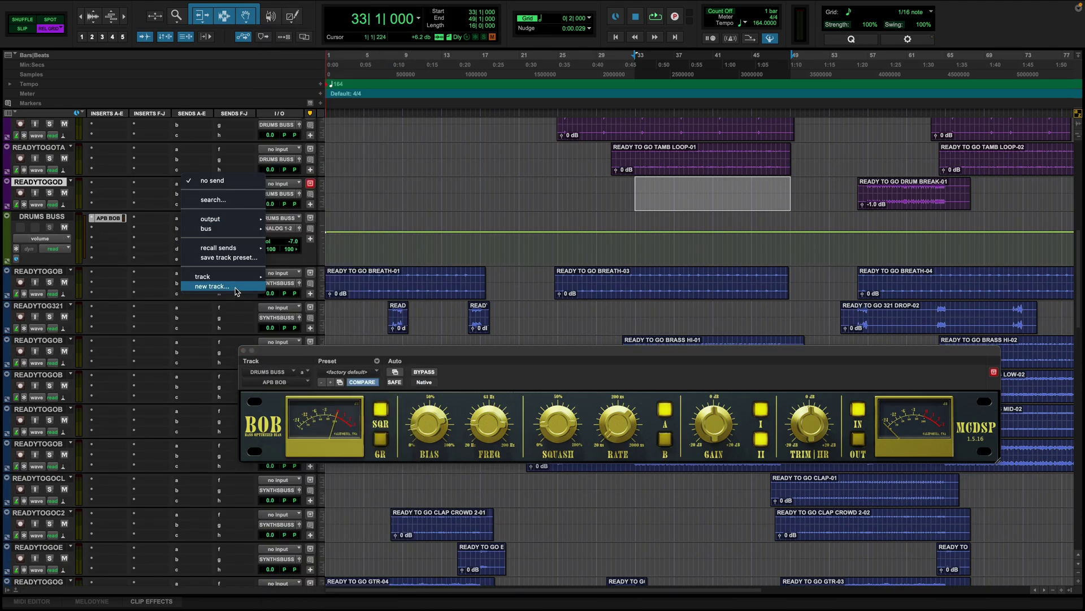
pyautogui.click(237, 291)
pyautogui.write('BOB')
pyautogui.press('Return')
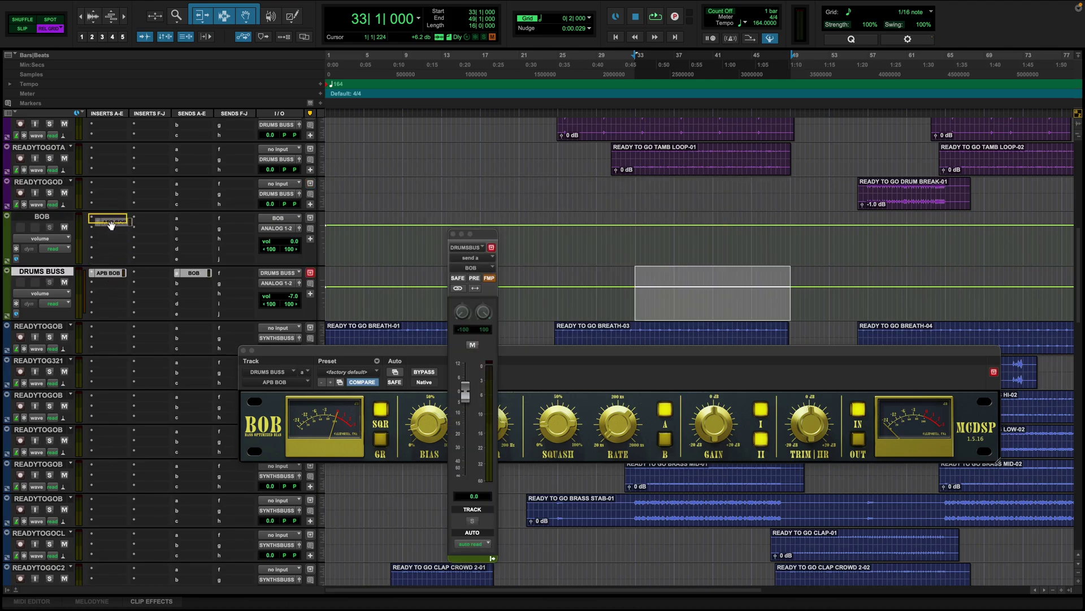
pyautogui.moveTo(108, 273); pyautogui.dragTo(113, 220)
pyautogui.click(280, 229)
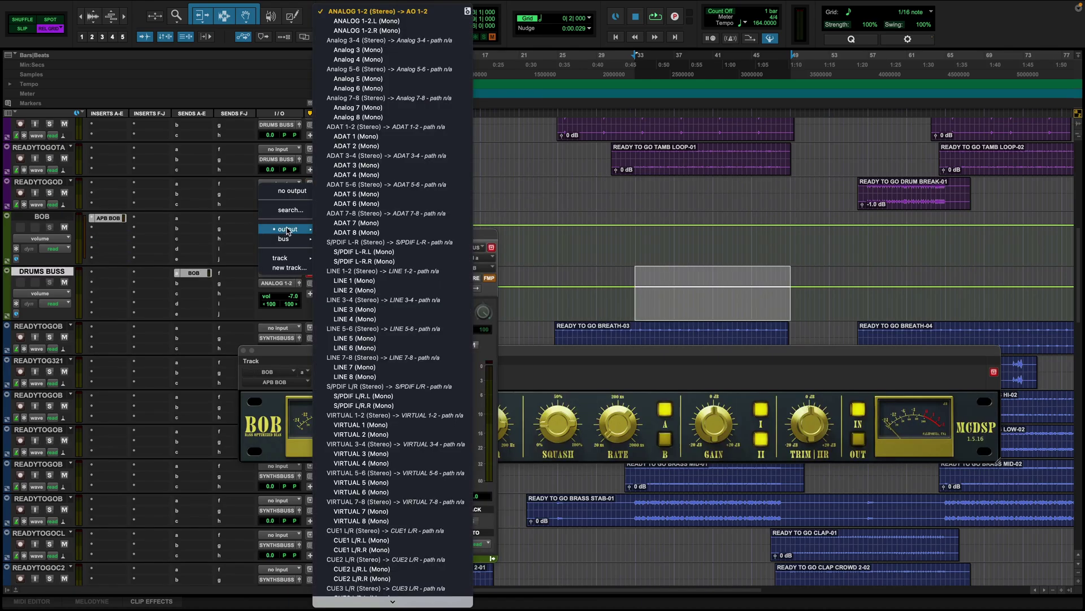
pyautogui.click(236, 234)
pyautogui.click(277, 228)
pyautogui.click(250, 232)
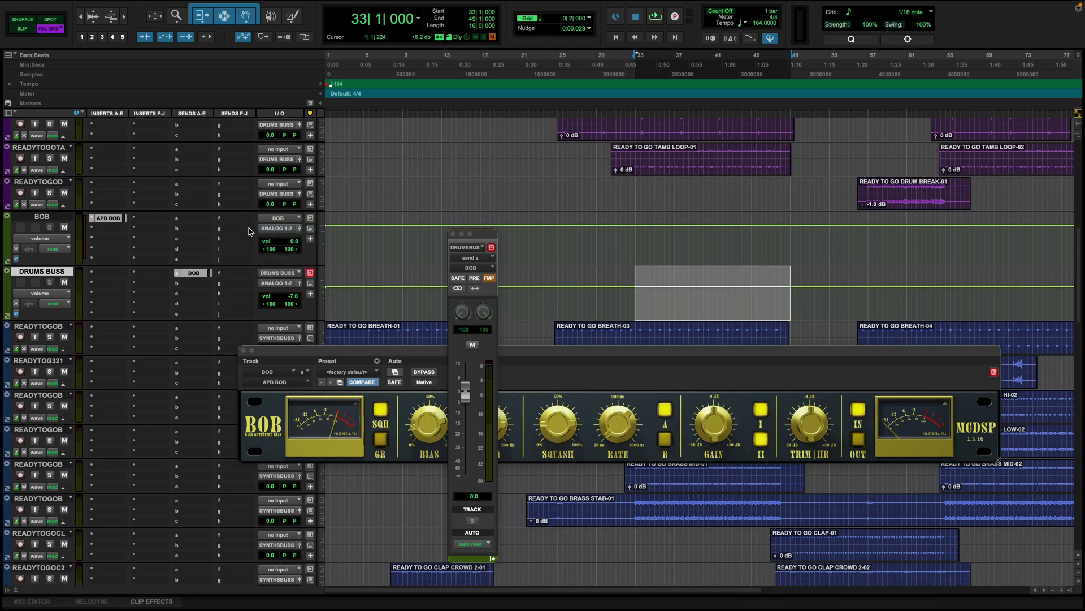
# Step: Play the selection, set the Bias on the parallel BOB to about 68 %, and adjust Squash and Rate by ear
pyautogui.moveTo(443, 350); pyautogui.dragTo(538, 146)
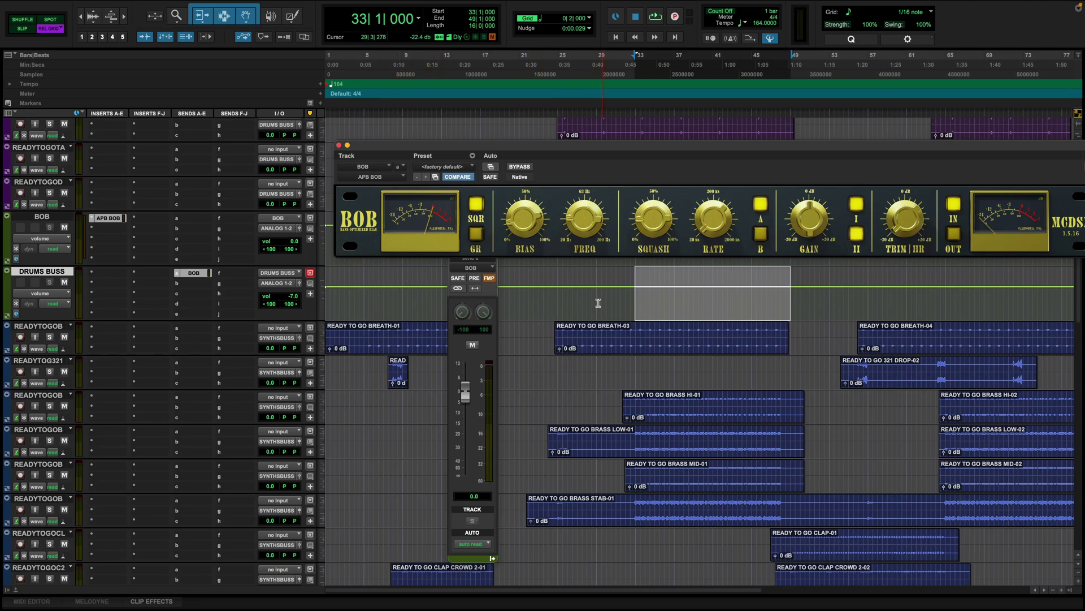
pyautogui.press('space')
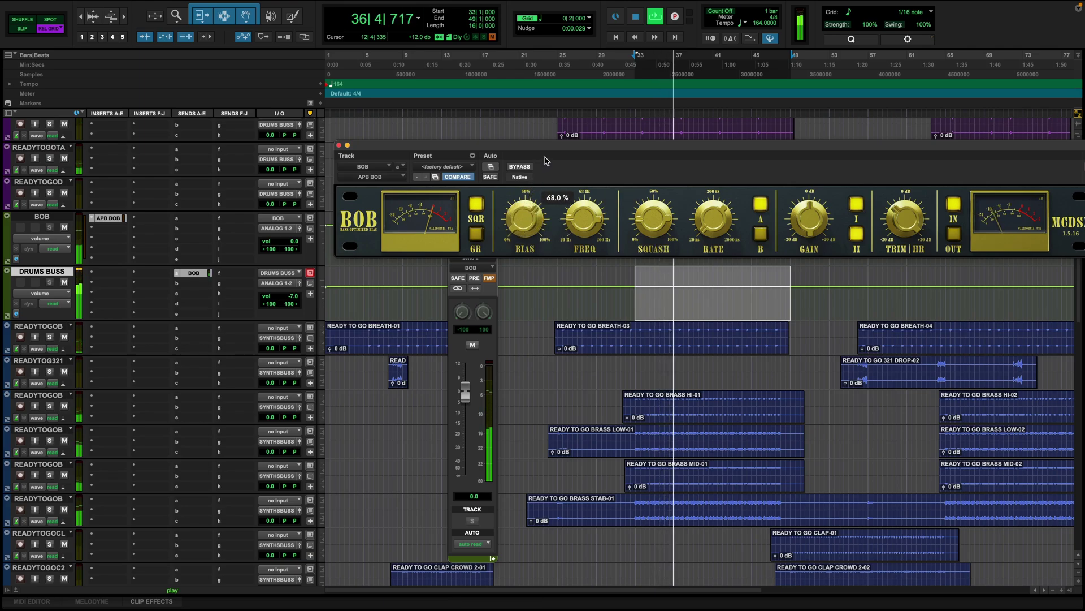
pyautogui.moveTo(660, 220); pyautogui.dragTo(711, 127)
pyautogui.moveTo(717, 219)
pyautogui.moveTo(717, 219); pyautogui.dragTo(717, 218)
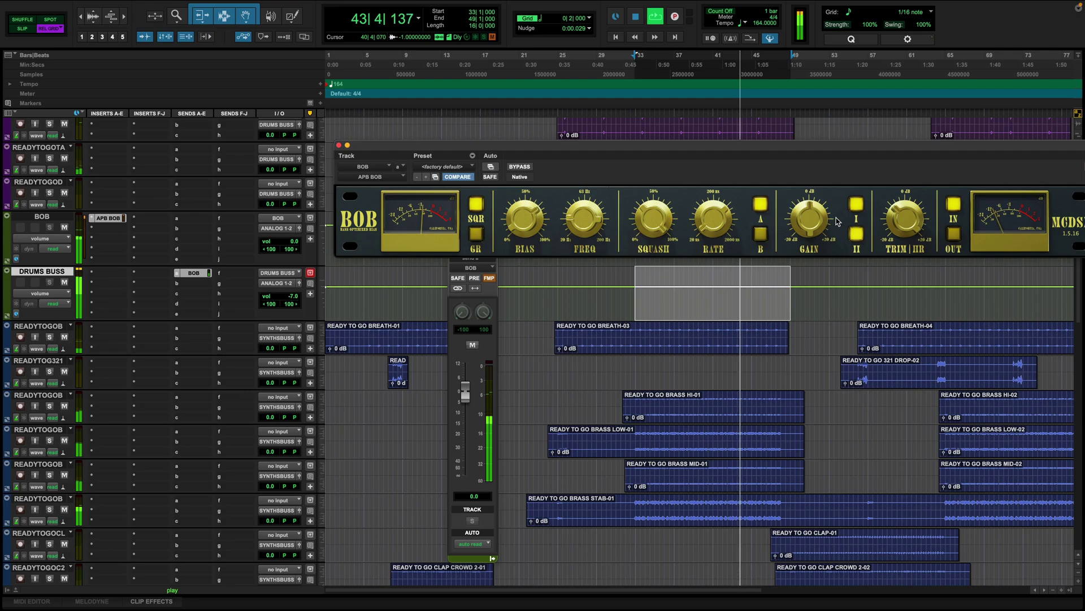
# Step: Adjust BOB's Trim/HR level by ear during playback, toggling the BOB track's mute to compare
pyautogui.moveTo(911, 219)
pyautogui.moveTo(910, 219); pyautogui.dragTo(909, 209)
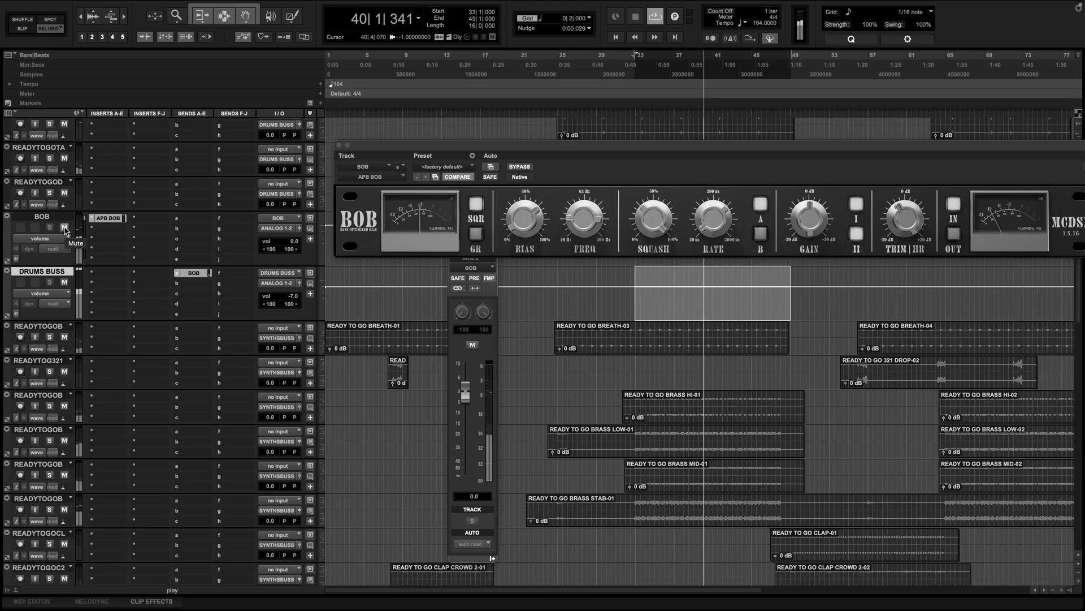
pyautogui.click(65, 228)
pyautogui.moveTo(903, 222)
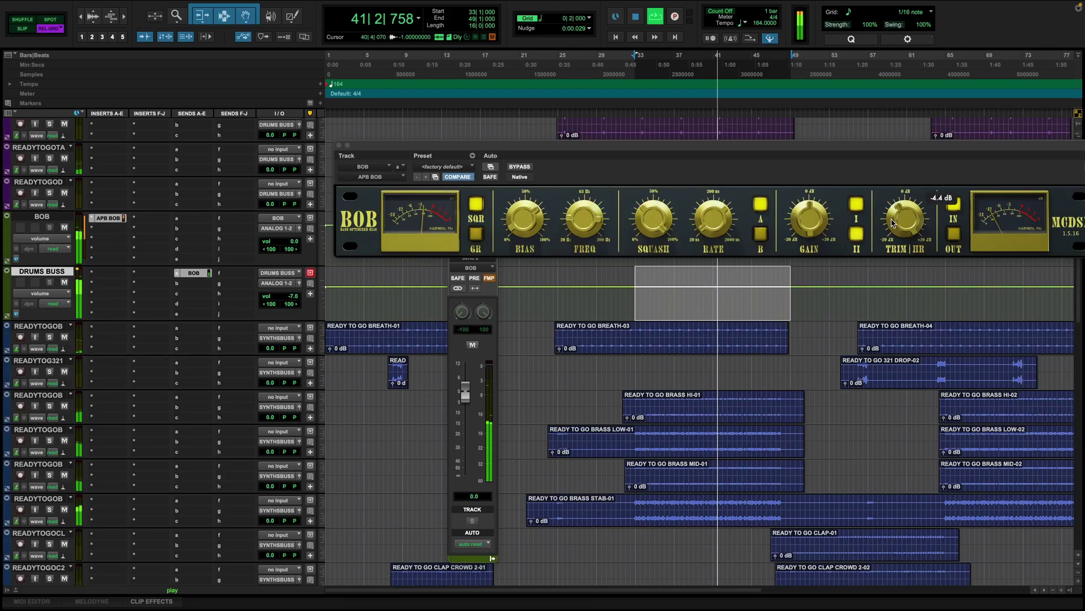
pyautogui.moveTo(903, 222); pyautogui.dragTo(898, 242)
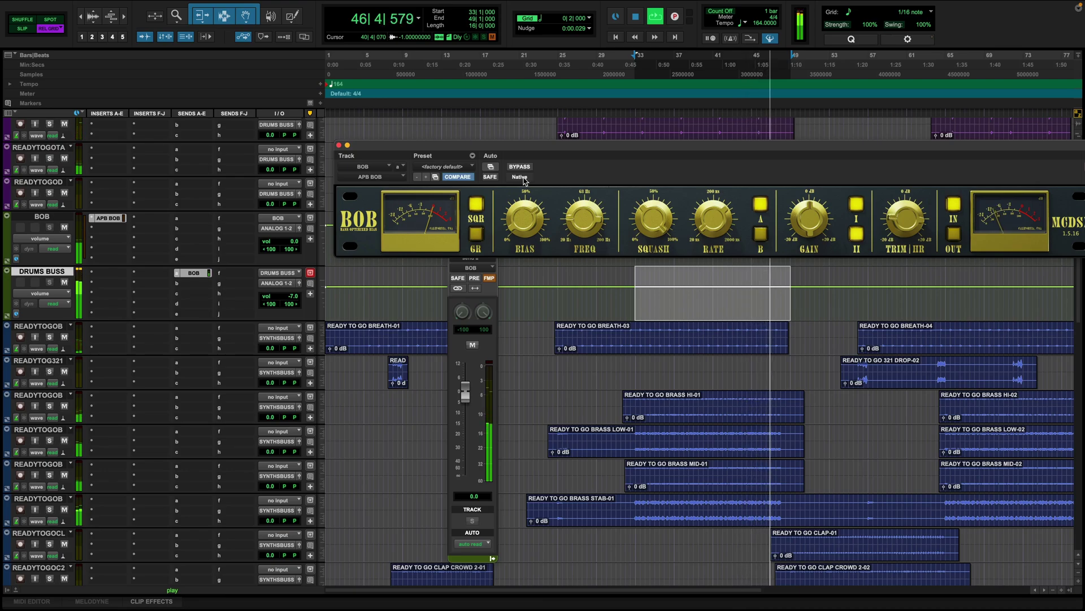
# Step: Compare the drums with the BOB track muted and unmuted, and raise the Bias further by ear
pyautogui.click(64, 228)
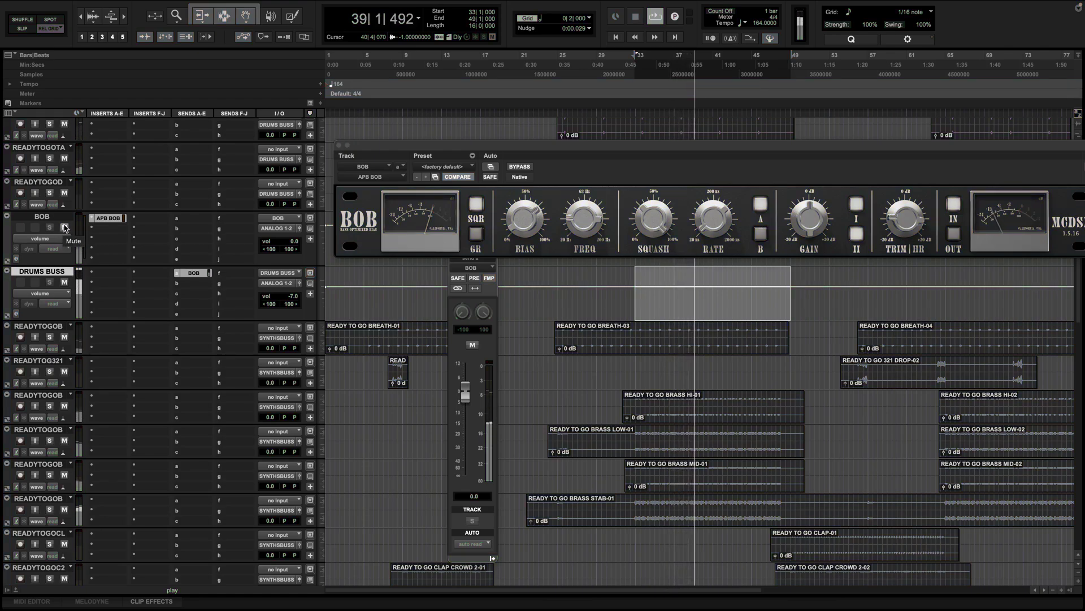
pyautogui.click(64, 228)
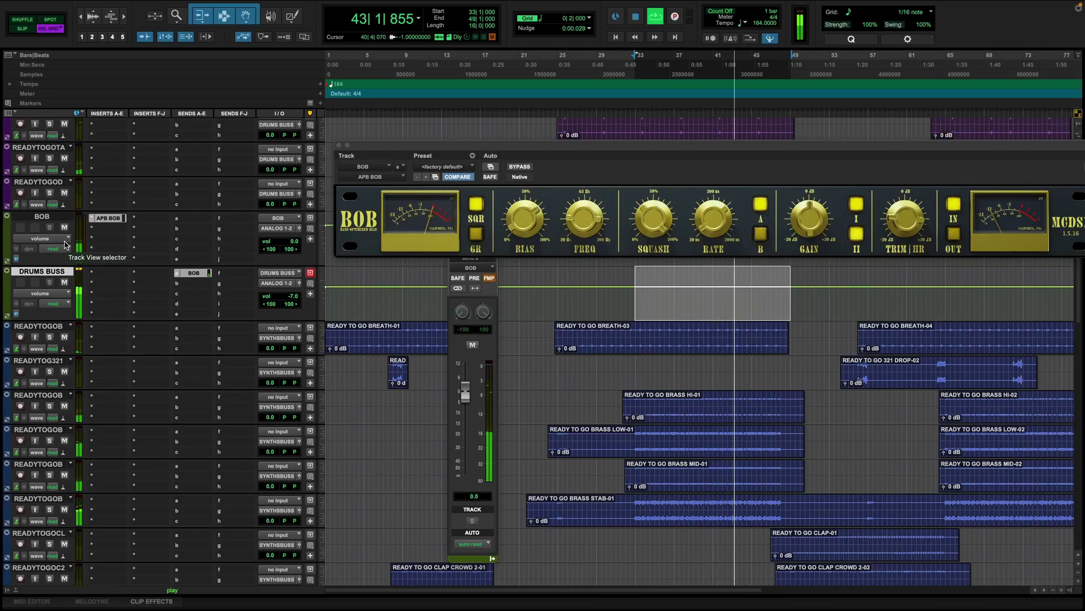
pyautogui.moveTo(548, 215)
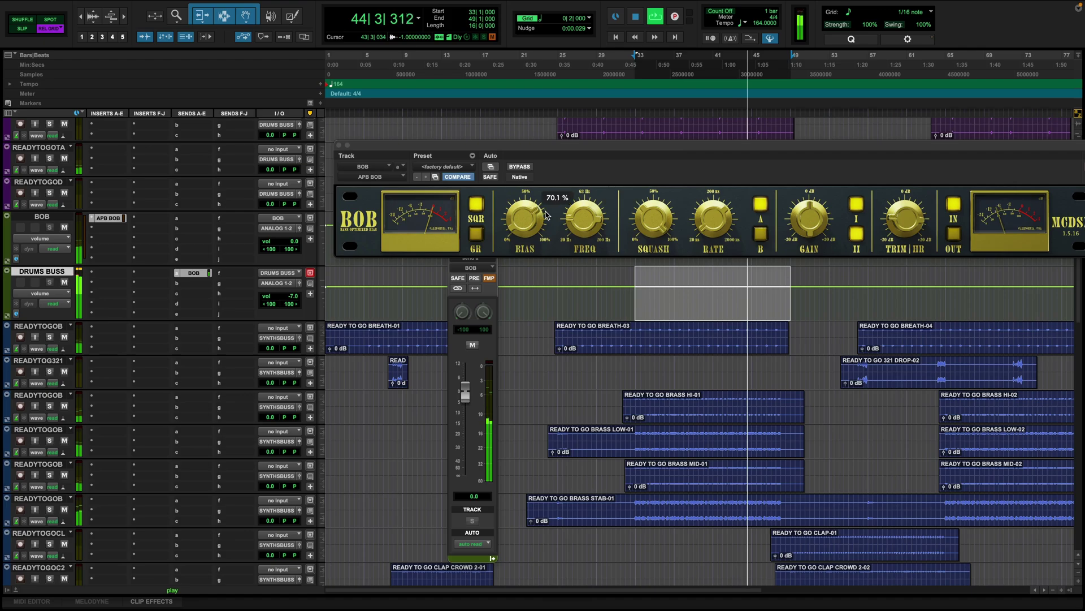
pyautogui.moveTo(547, 215); pyautogui.dragTo(548, 167)
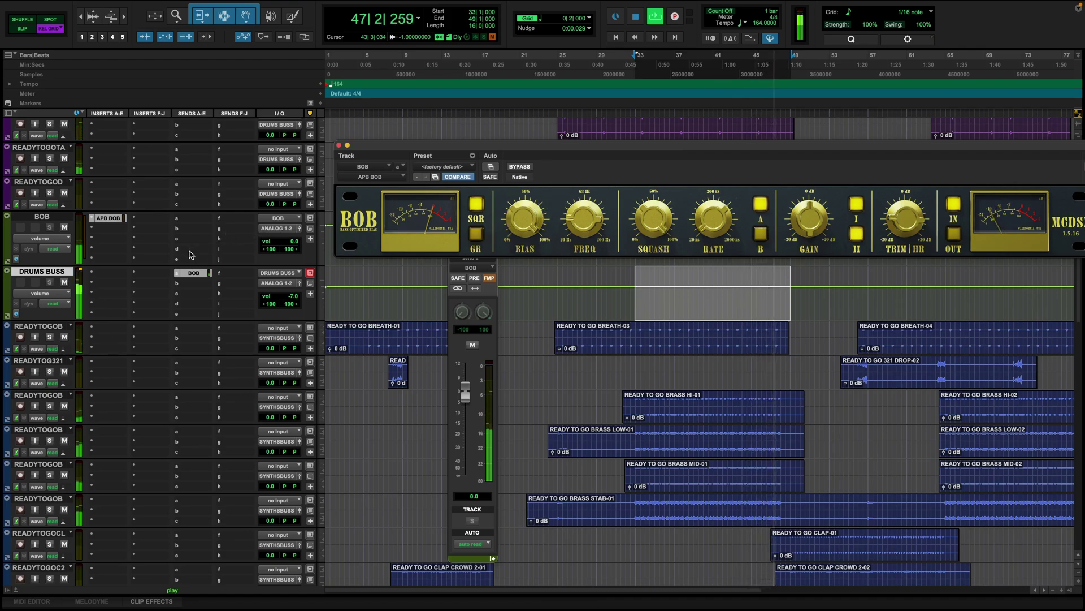
pyautogui.press('space')
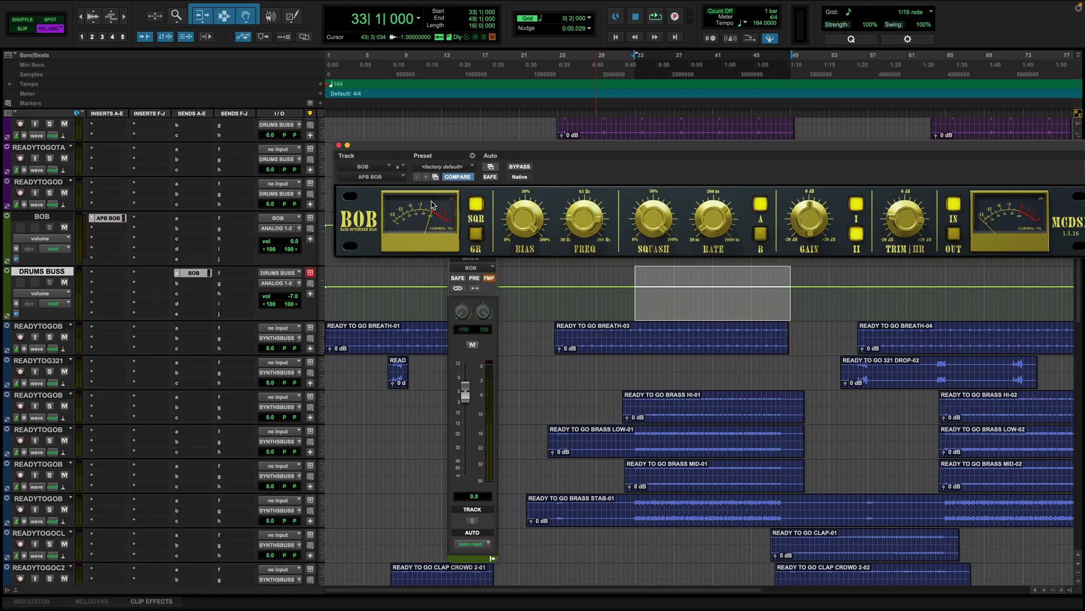
# Step: Close the APB BOB and send windows, and leave the DRUMS BUSS track selected
pyautogui.click(339, 145)
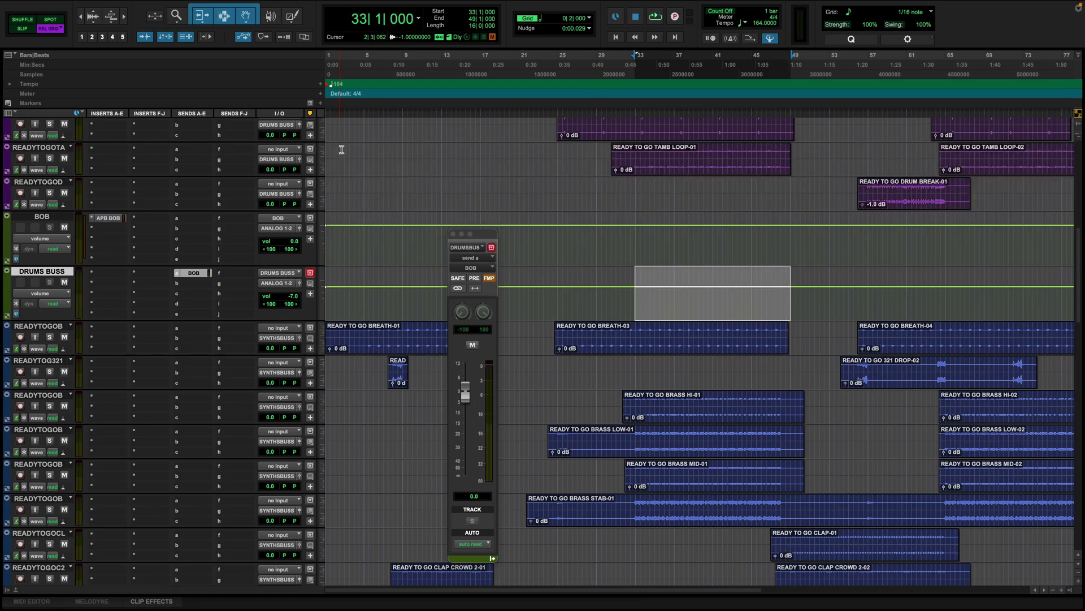
pyautogui.click(453, 234)
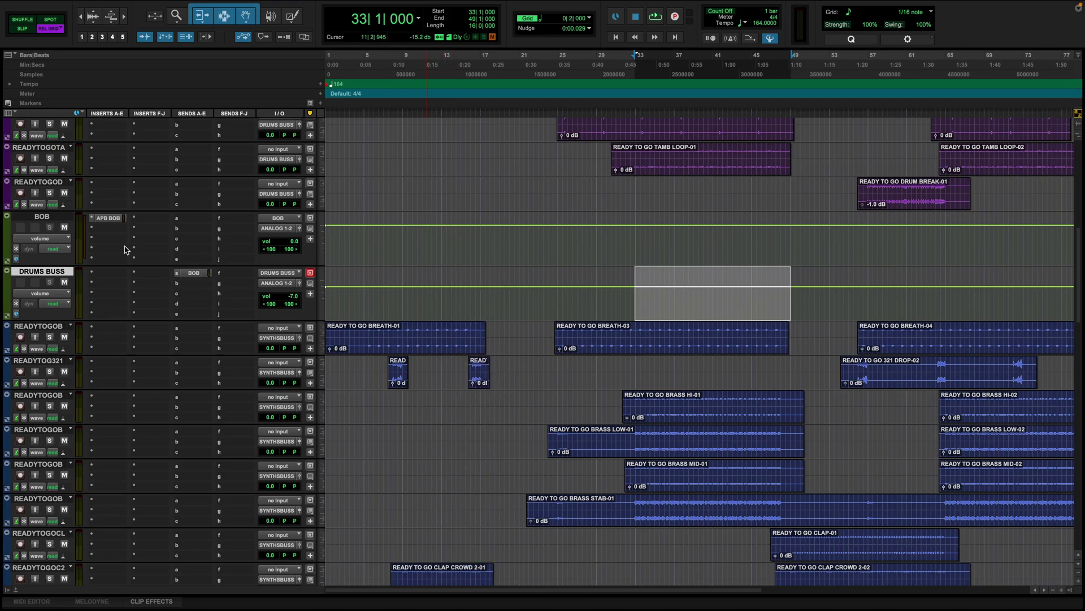
pyautogui.click(52, 218)
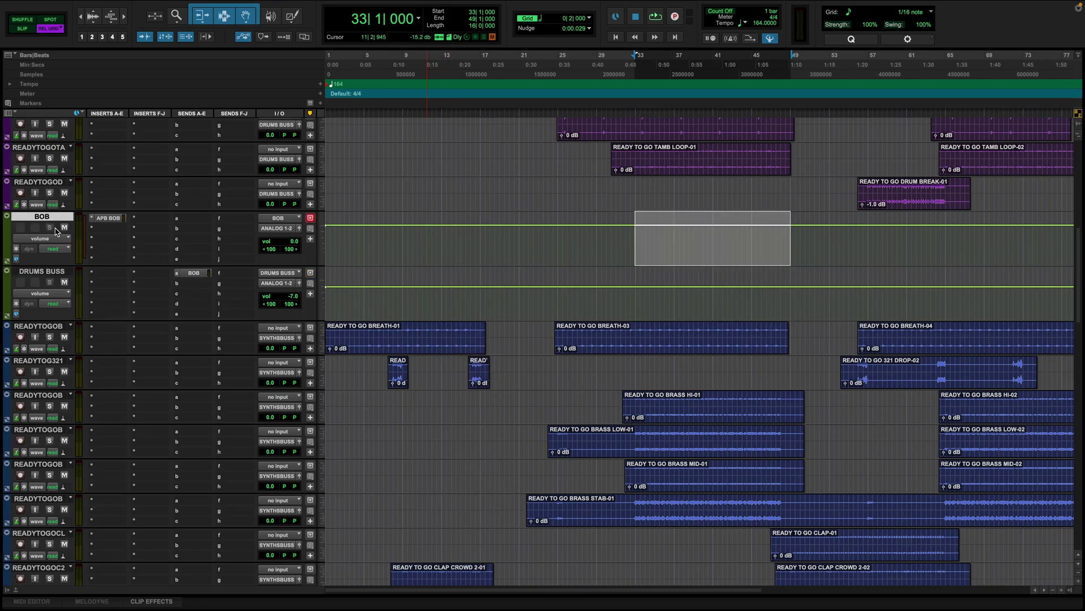
pyautogui.click(57, 273)
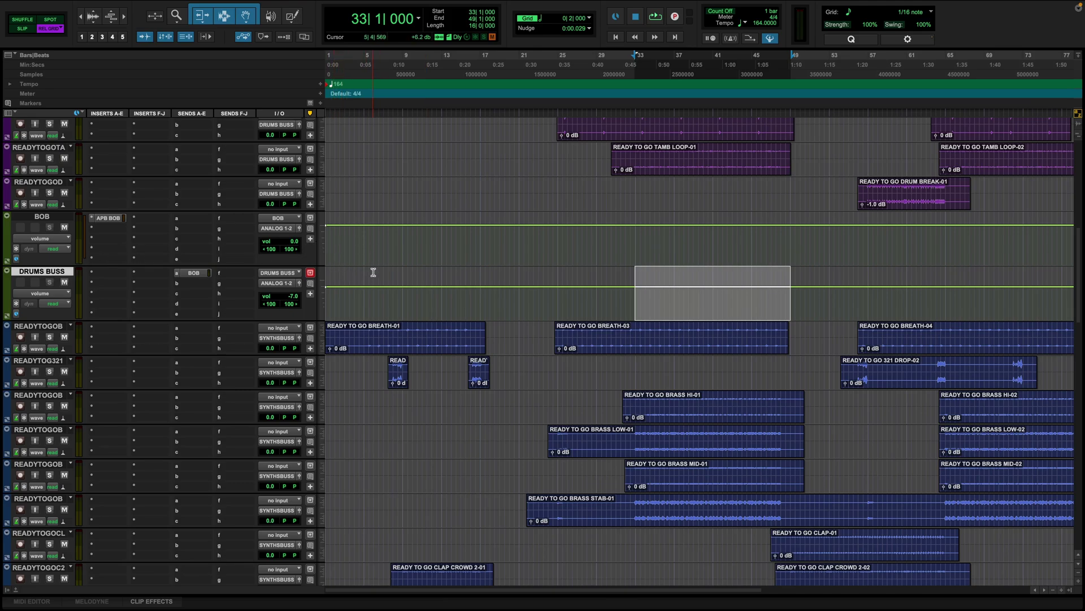
# Step: Place the edit cursor on the LEAD vocal track at bar 15 and play from there
pyautogui.scroll(4, 373, 273)
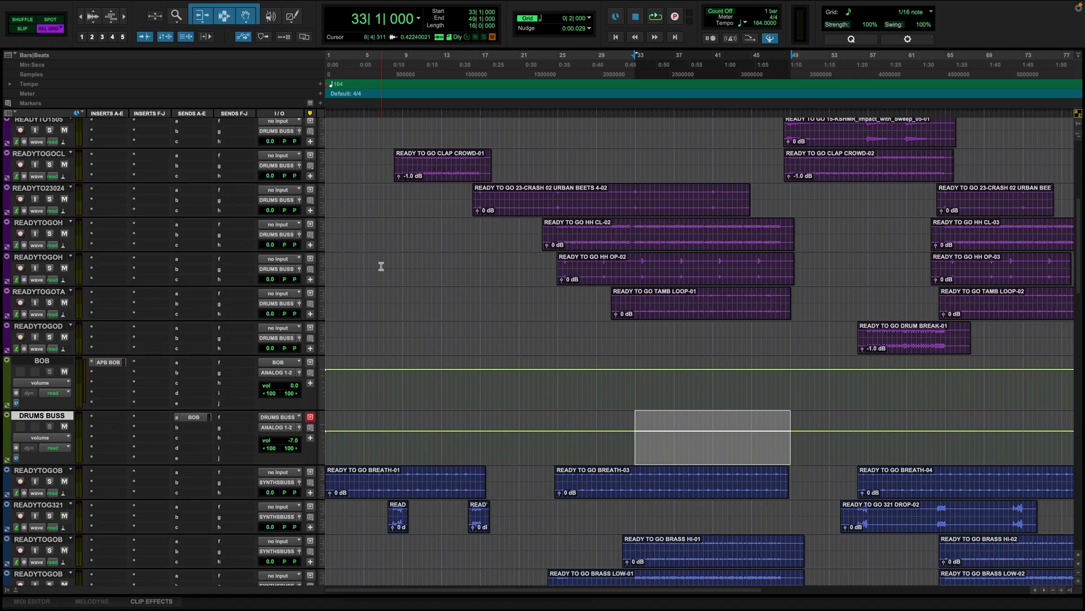
pyautogui.click(467, 309)
pyautogui.scroll(1, 380, 240)
pyautogui.scroll(-15, 164, 318)
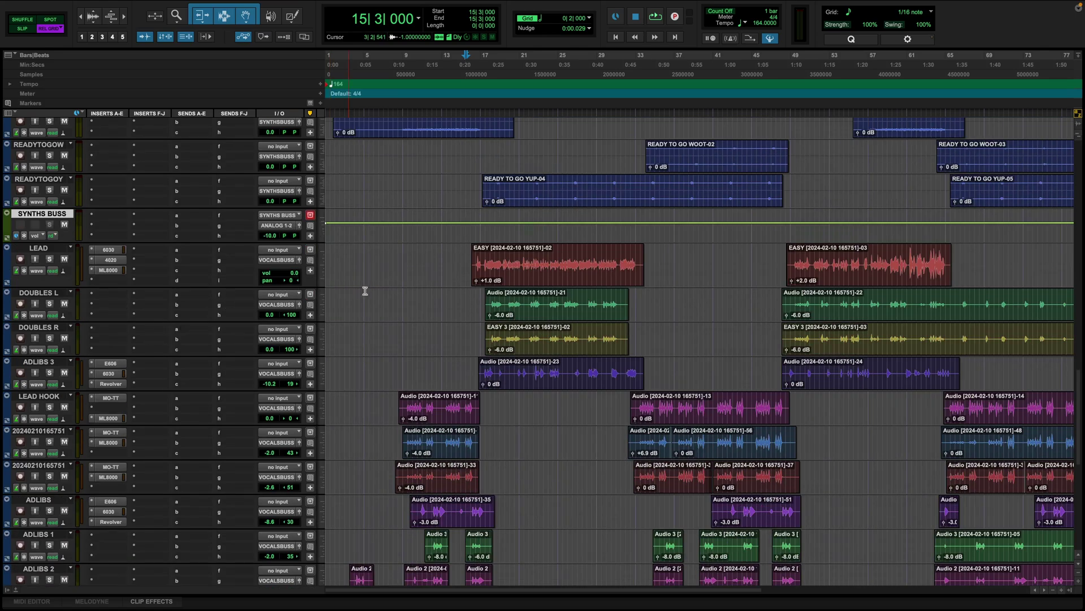
pyautogui.click(467, 258)
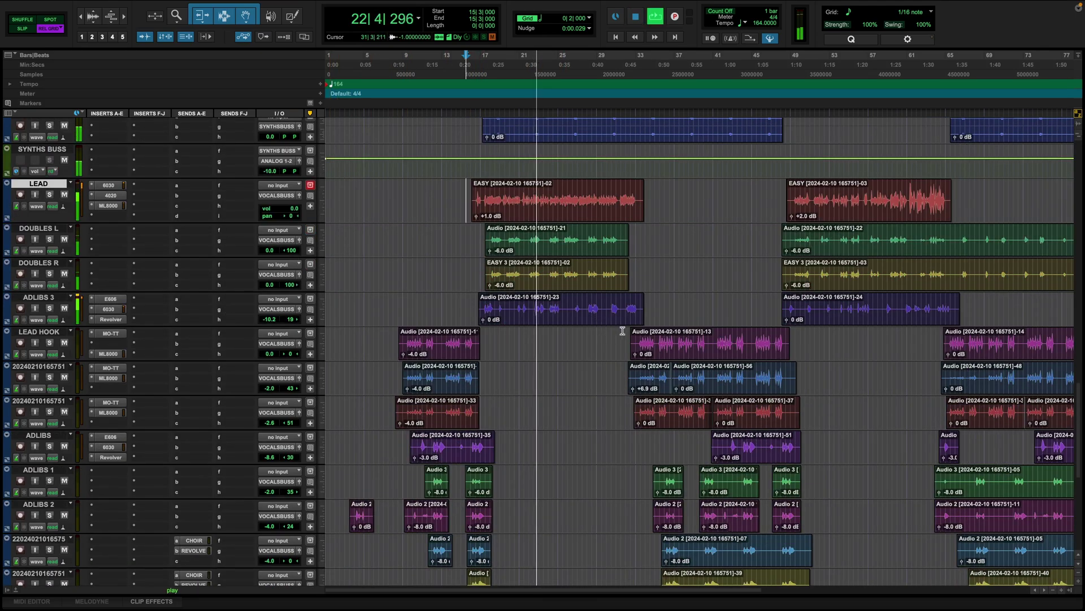
# Step: Restart playback from bar 32 on the LEAD HOOK track and mute the DRUMS BUSS track
pyautogui.press('space')
pyautogui.click(624, 338)
pyautogui.press('space')
pyautogui.scroll(10, 633, 366)
pyautogui.scroll(5, 152, 380)
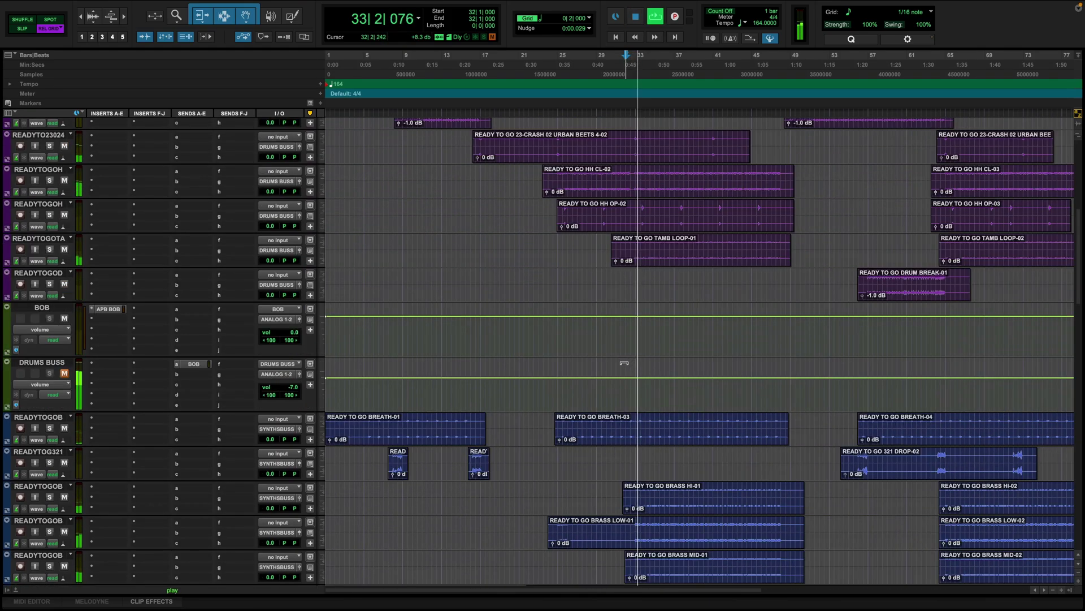
# Step: Insert the APB BOB (stereo) plug-in on the SYNTHS BUSS track
pyautogui.scroll(-8, 137, 401)
pyautogui.scroll(-8, 138, 402)
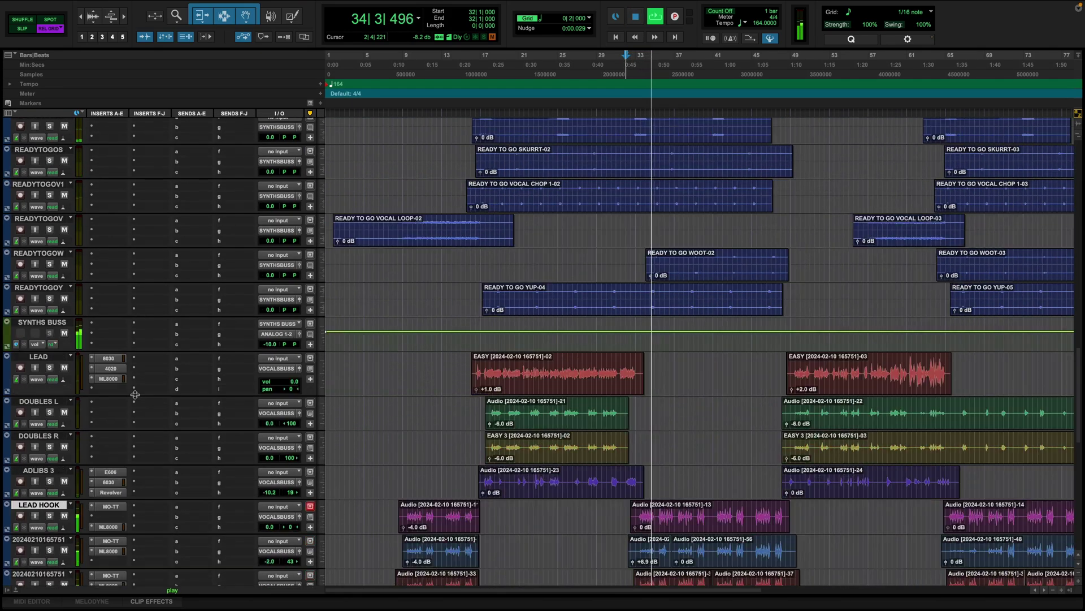
pyautogui.click(101, 330)
pyautogui.press('Escape')
pyautogui.click(102, 331)
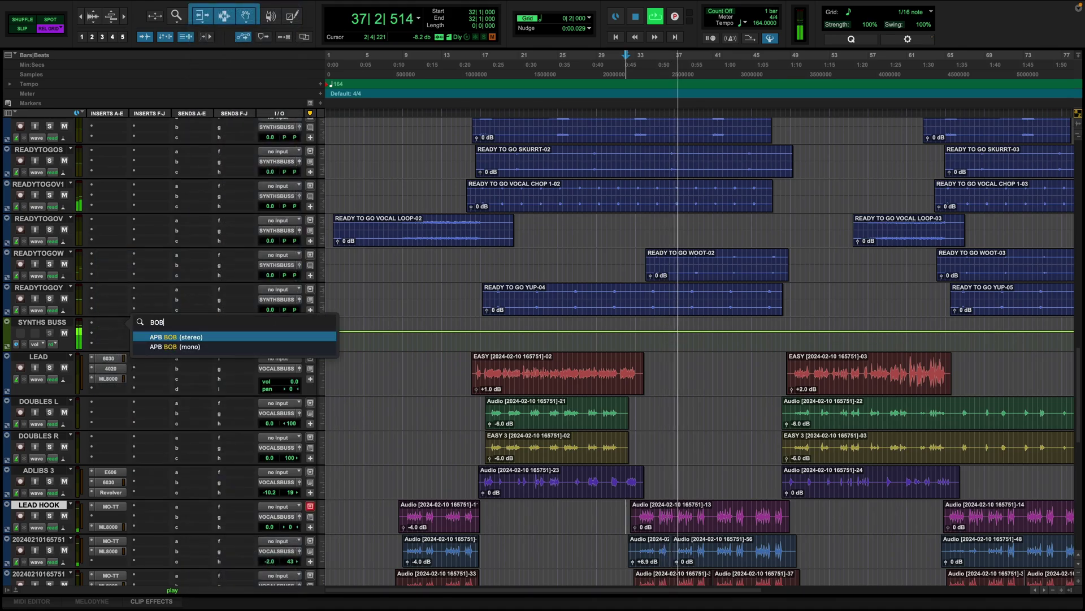
pyautogui.press('Escape')
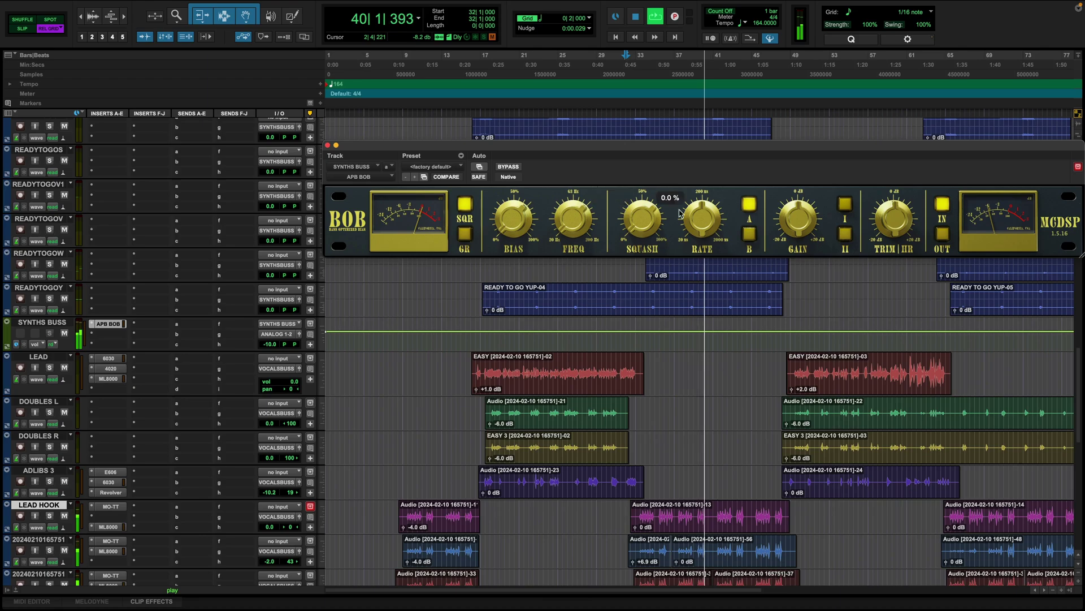
# Step: Compare modes A and B on the SYNTHS BUSS BOB, keep A, and engage both the I and II switches
pyautogui.click(749, 233)
pyautogui.click(751, 204)
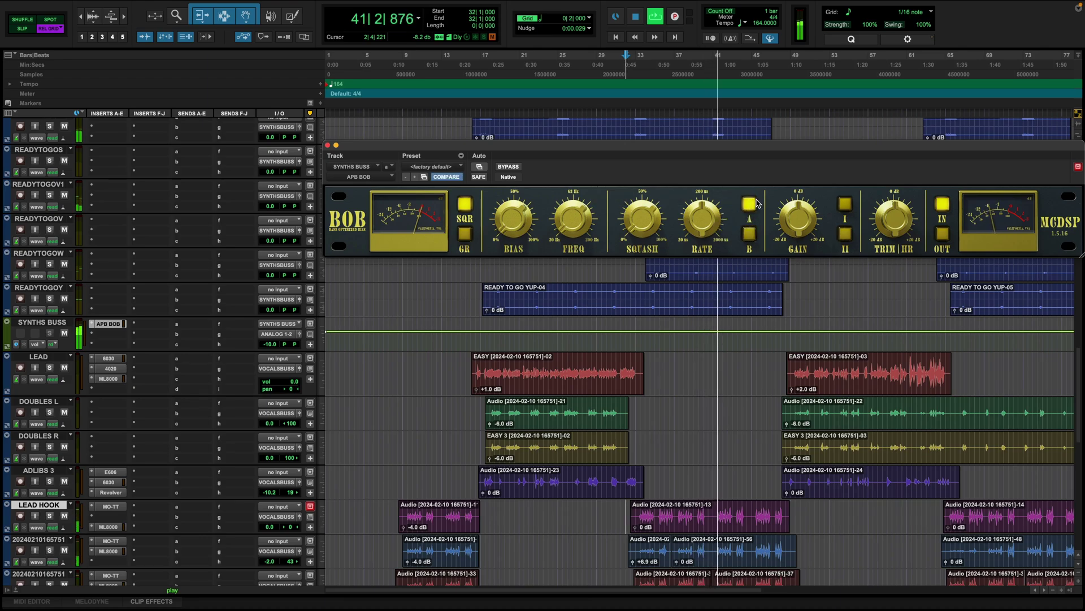
pyautogui.click(846, 204)
pyautogui.click(847, 234)
# Step: Sweep the Bias on the synths by ear, restarting playback, and bring it to about 53 %
pyautogui.moveTo(517, 231); pyautogui.dragTo(596, 153)
pyautogui.press('space')
pyautogui.press('space')
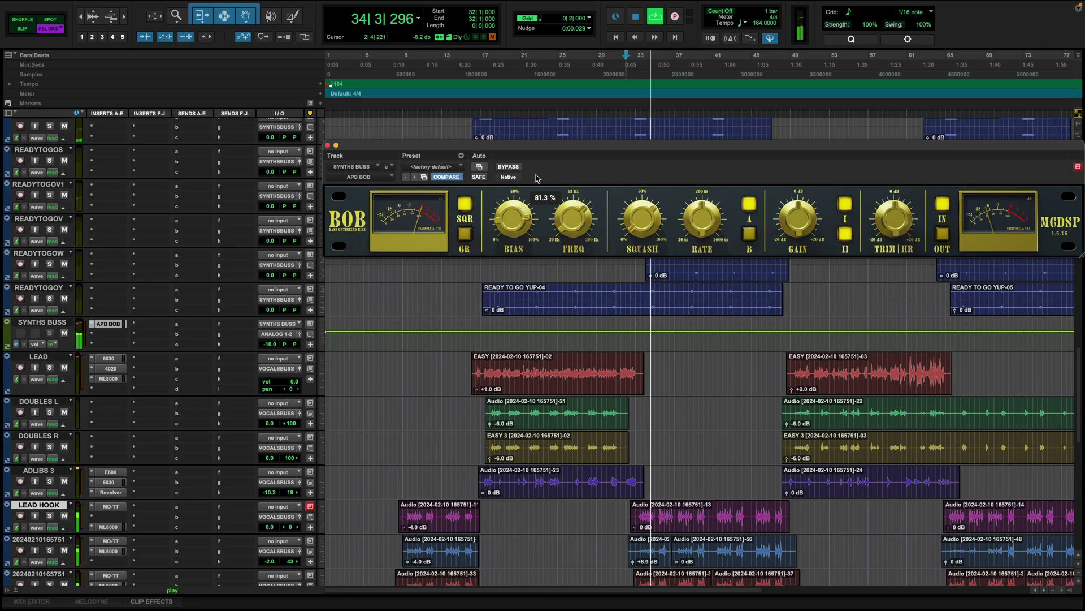
pyautogui.moveTo(536, 180); pyautogui.dragTo(542, 214)
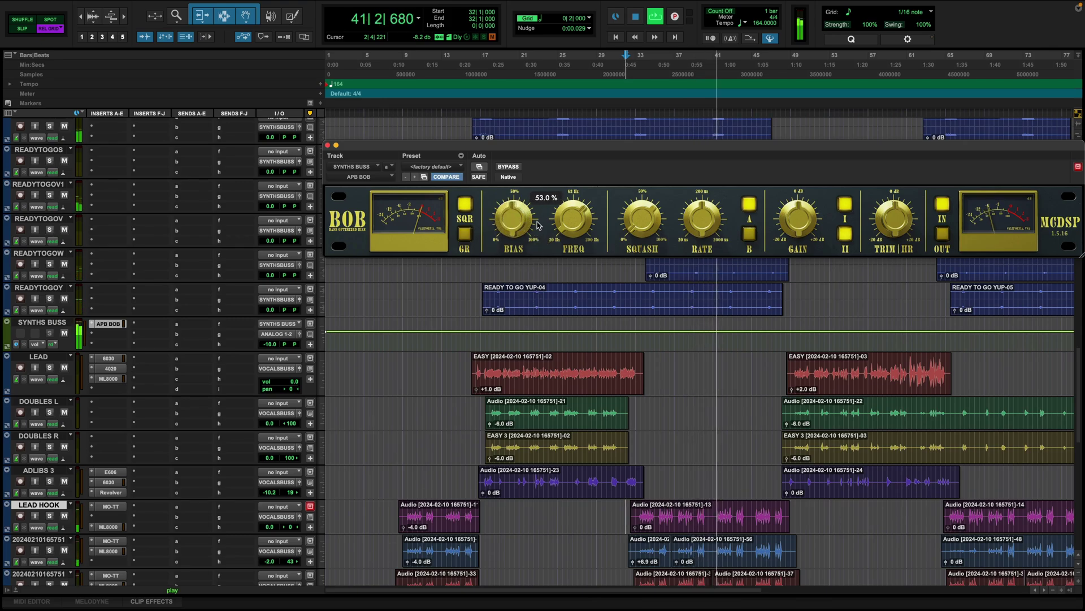
# Step: Compare the synths with BOB bypassed and active, leave it active, and stop playback
pyautogui.click(516, 166)
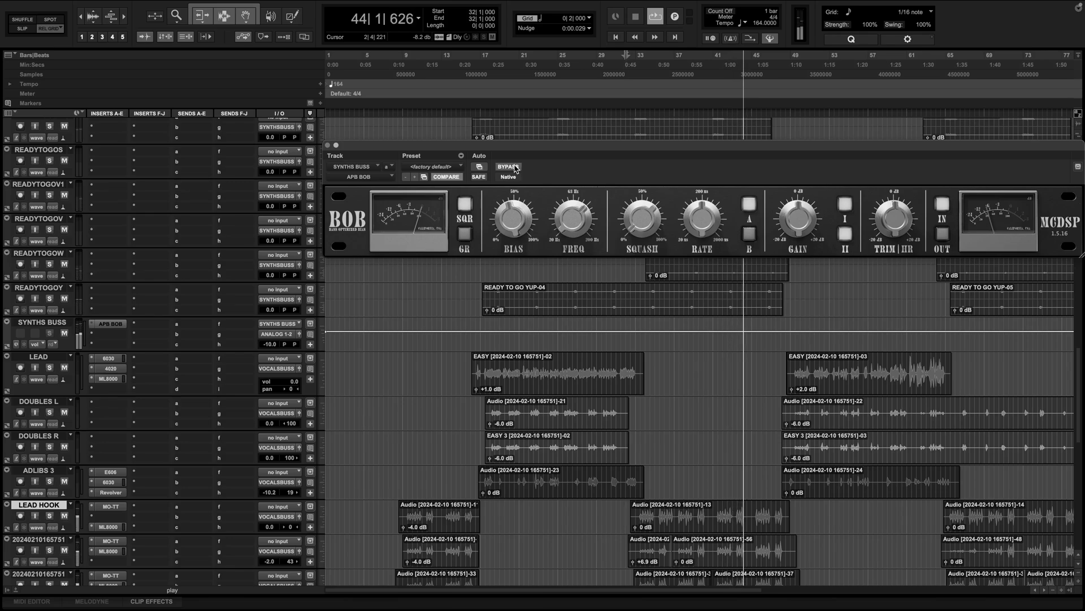
pyautogui.click(515, 168)
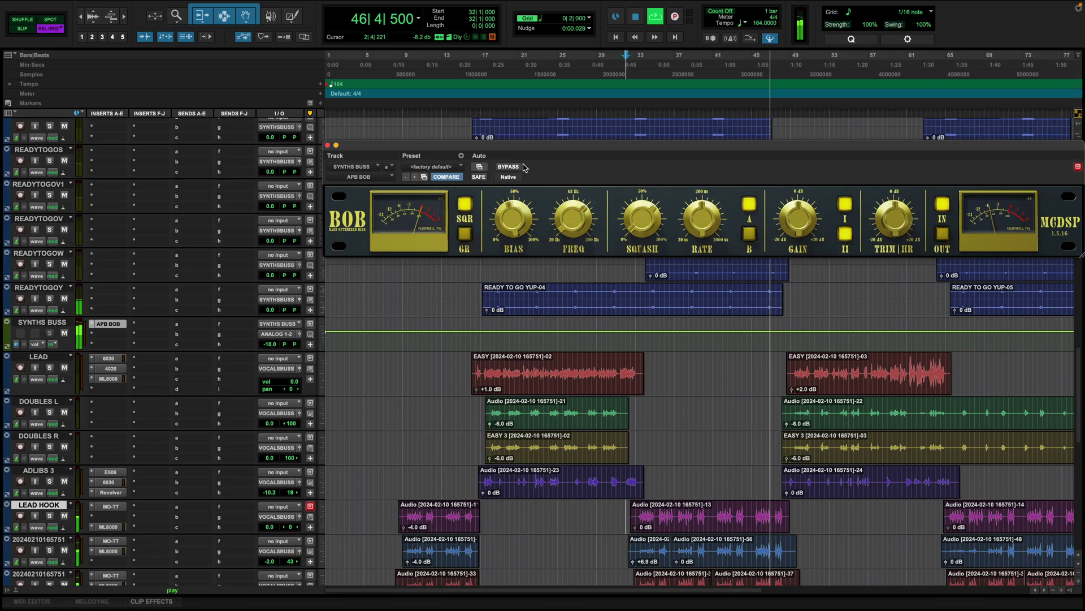
pyautogui.press('space')
# Step: Unmute the DRUMS BUSS track, restart playback, and mute the VOCALS BUSS track
pyautogui.scroll(10, 192, 407)
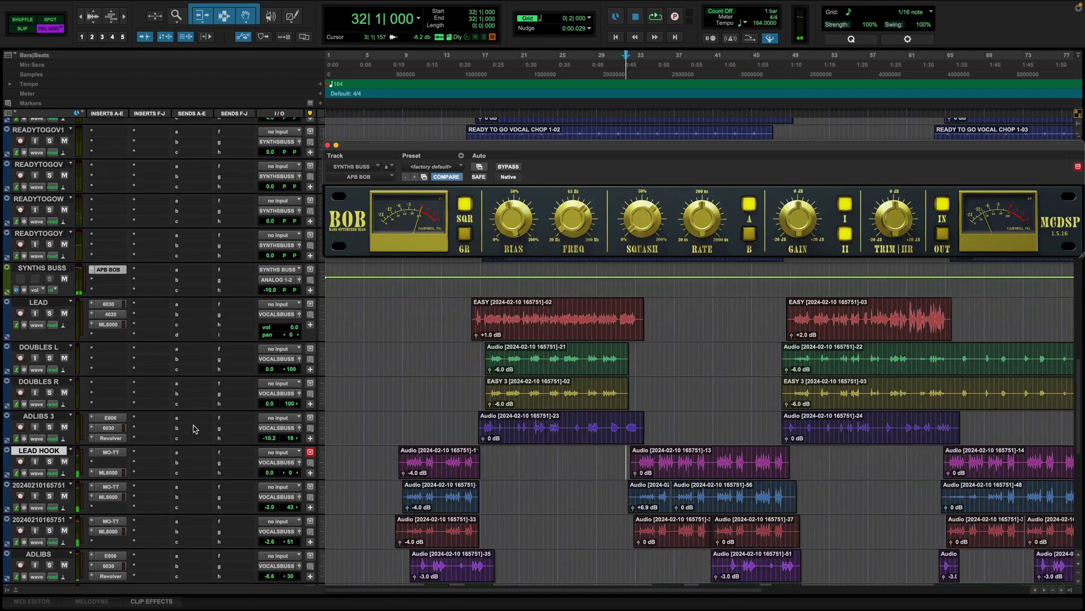
pyautogui.scroll(10, 189, 407)
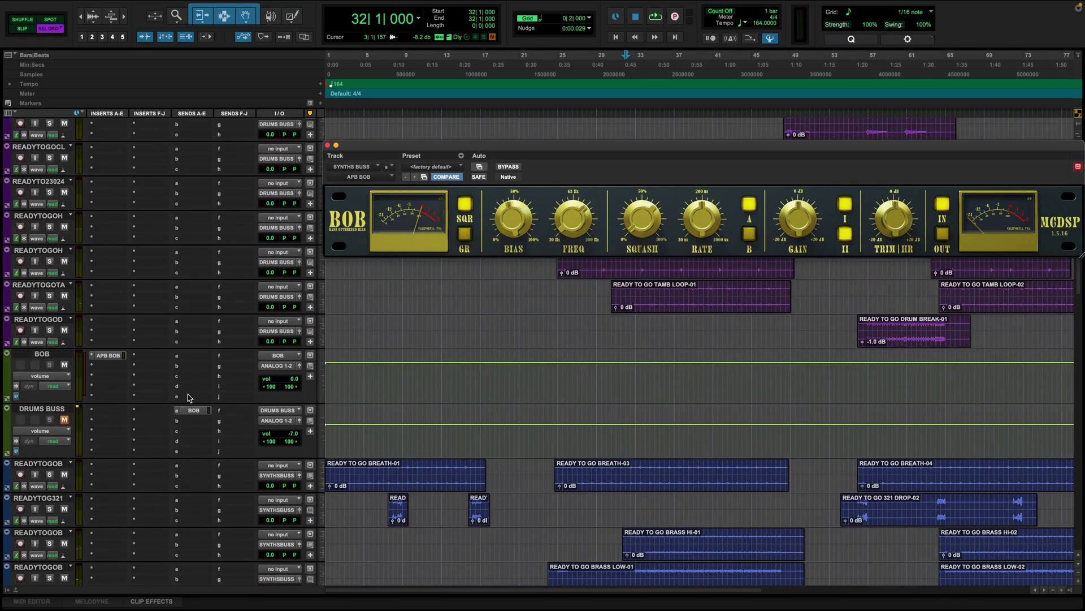
pyautogui.press('space')
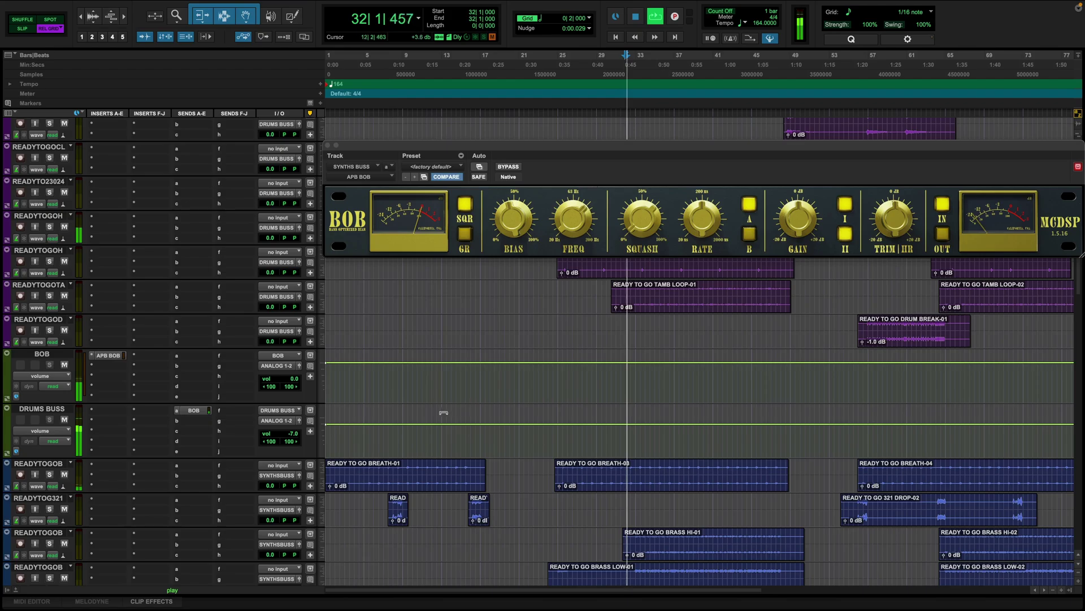
pyautogui.scroll(-15, 323, 449)
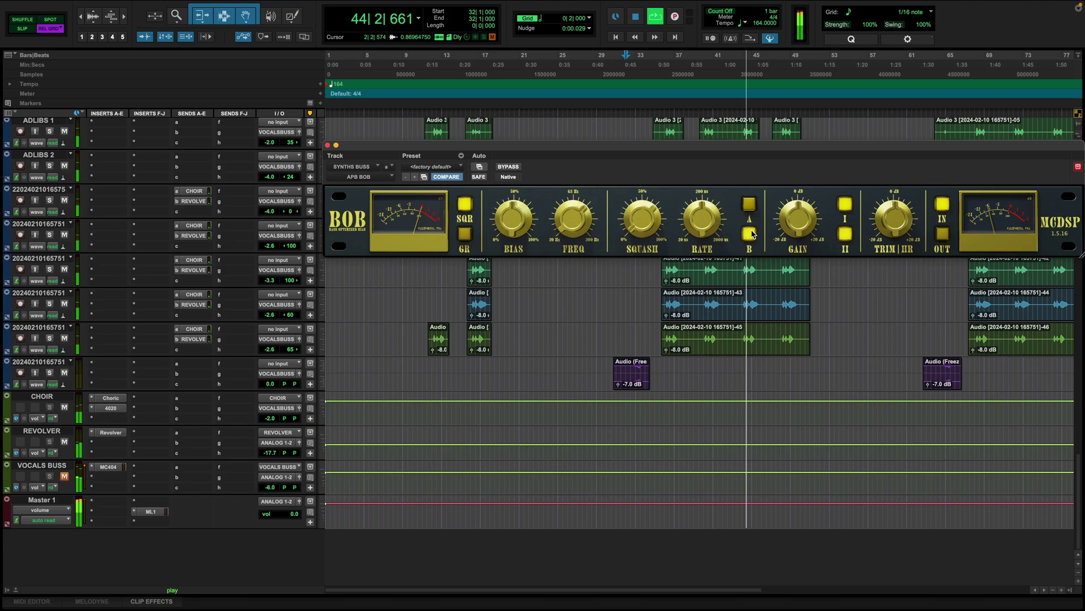
# Step: Return the SYNTHS BUSS BOB to mode A, close its window, and unmute the VOCALS BUSS track
pyautogui.click(749, 206)
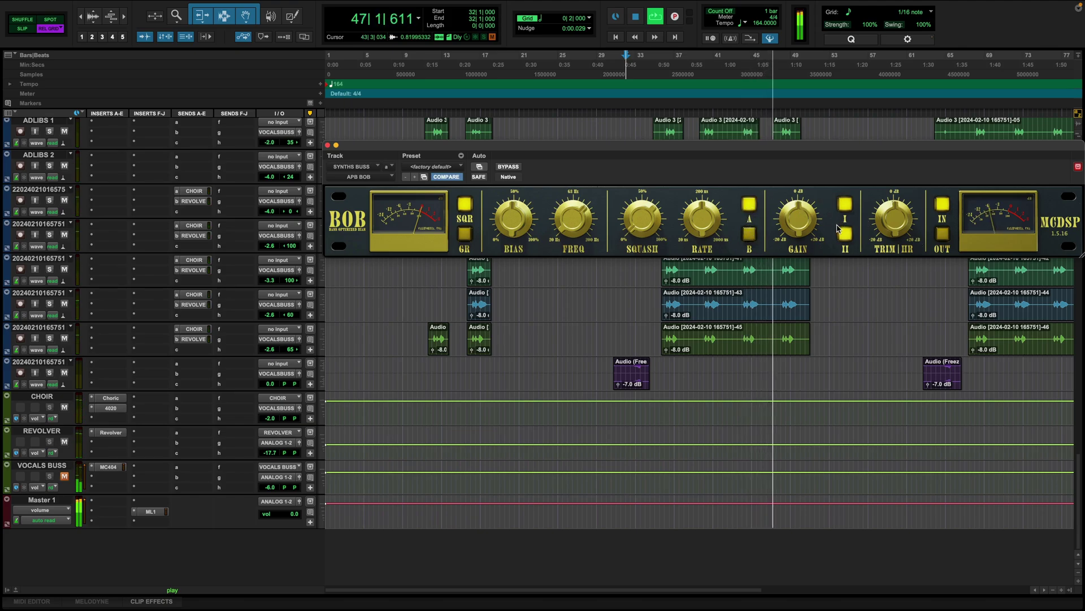
pyautogui.scroll(-3, 898, 229)
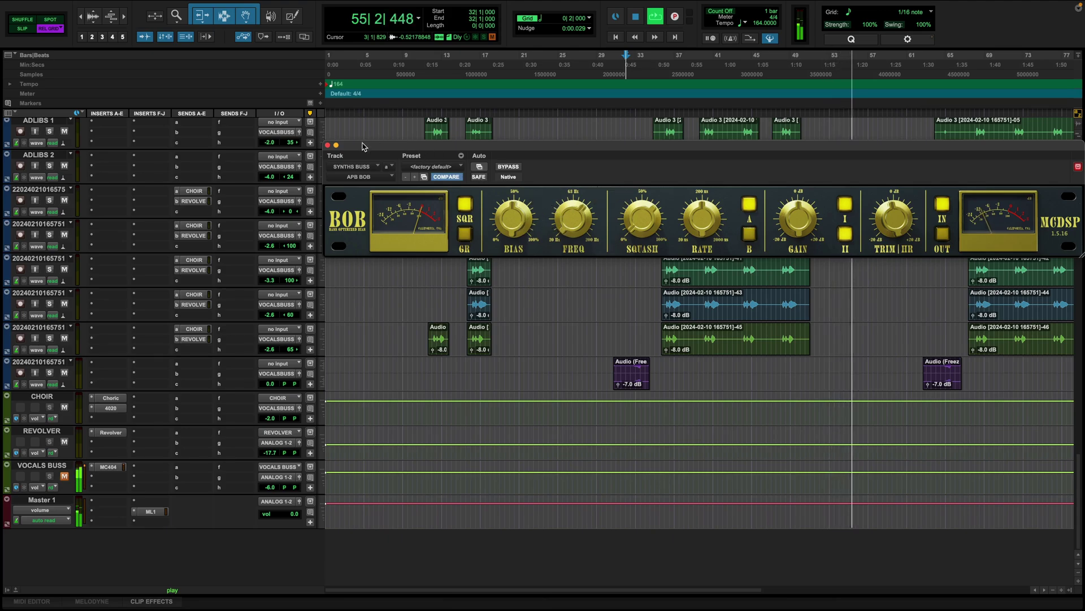
pyautogui.click(327, 145)
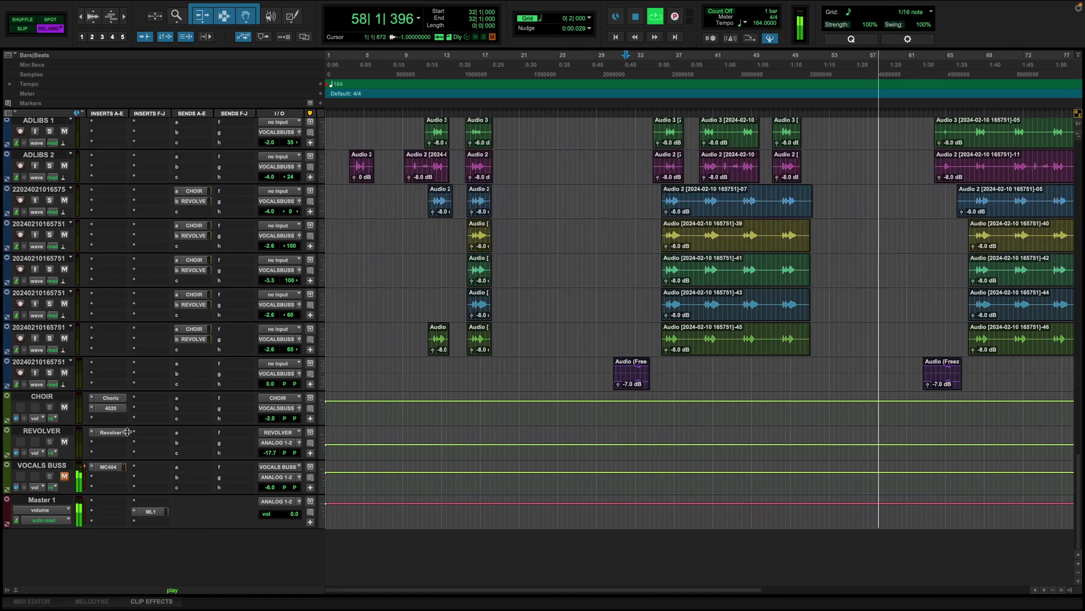
pyautogui.click(64, 476)
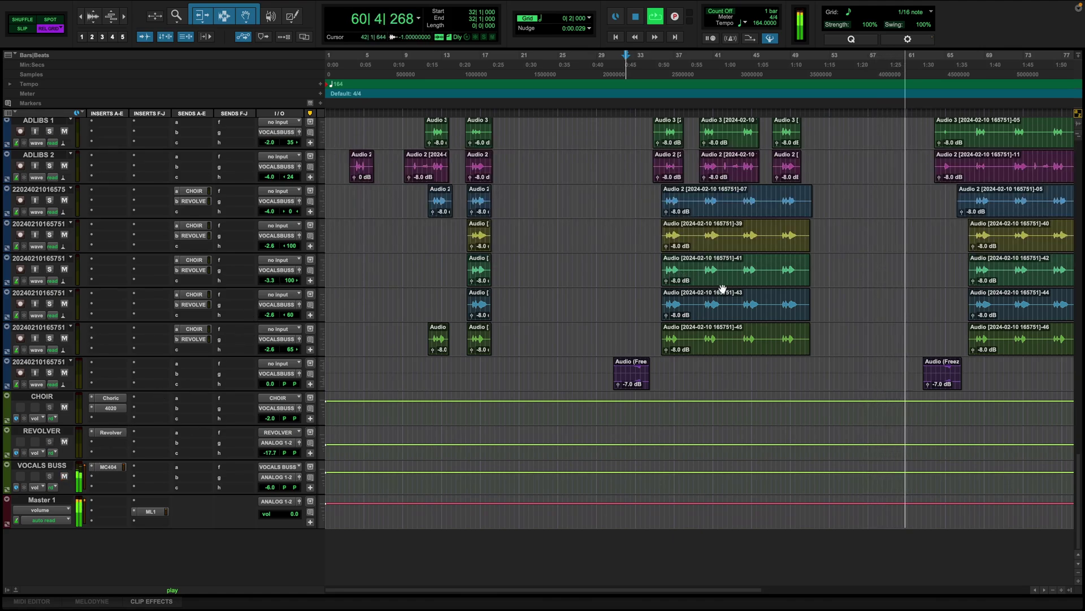
pyautogui.moveTo(264, 487)
pyautogui.mouseDown()
pyautogui.moveTo(268, 499)
pyautogui.moveTo(277, 491)
pyautogui.mouseUp()
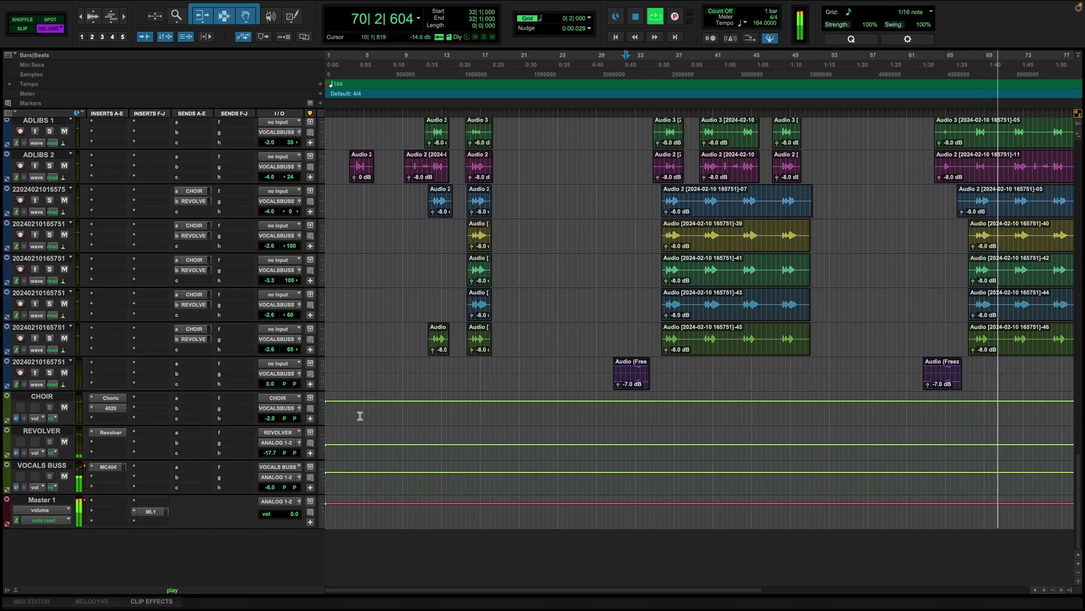
# Step: Audition the mix from around bar 64 and compare it with the parallel BOB track muted and unmuted
pyautogui.scroll(10, 170, 418)
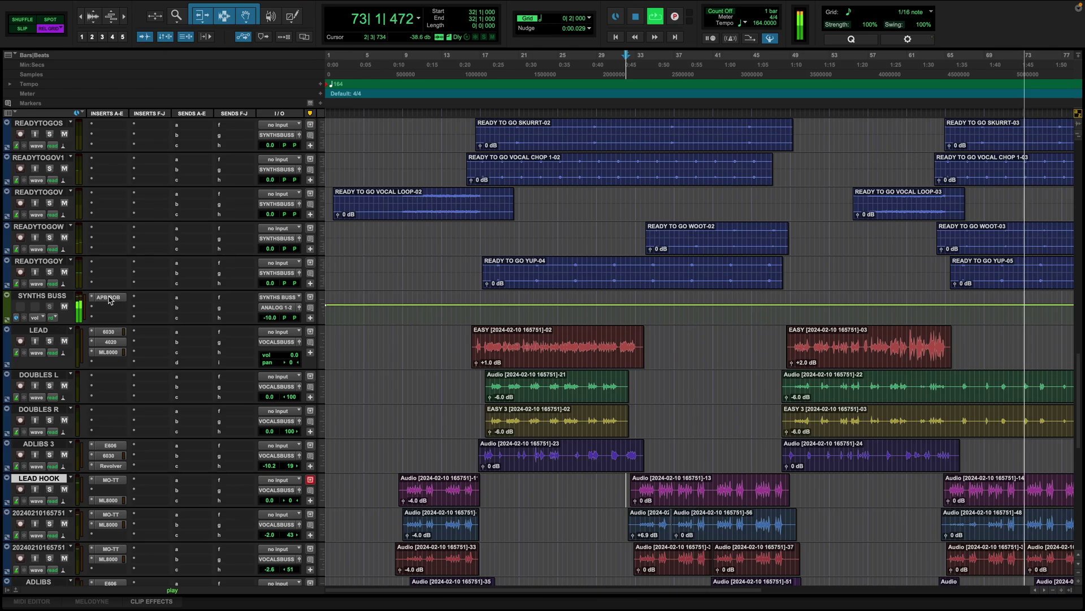
pyautogui.scroll(10, 127, 290)
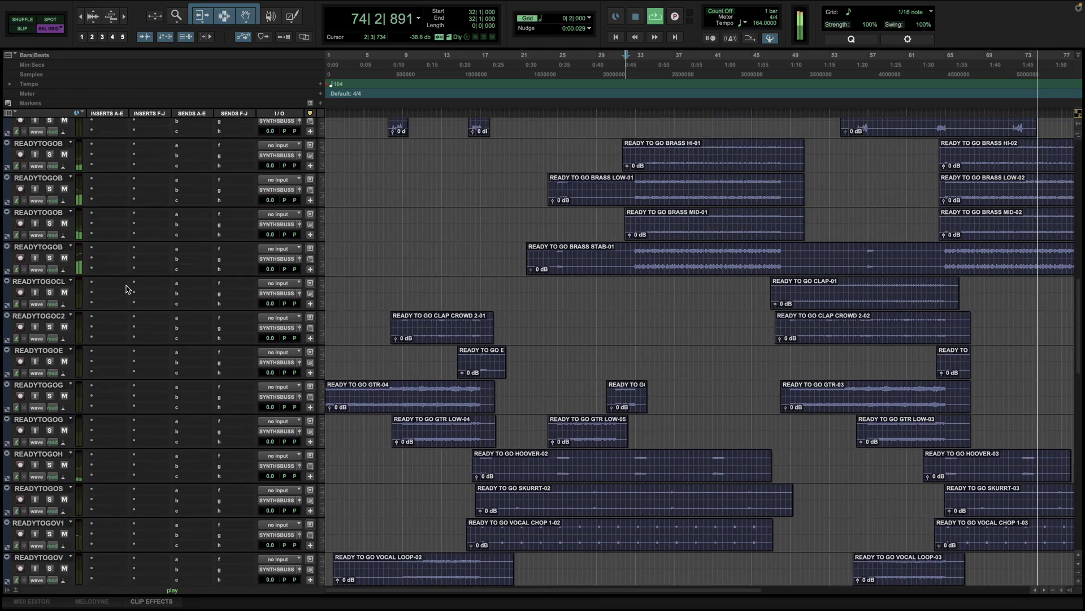
pyautogui.scroll(5, 127, 290)
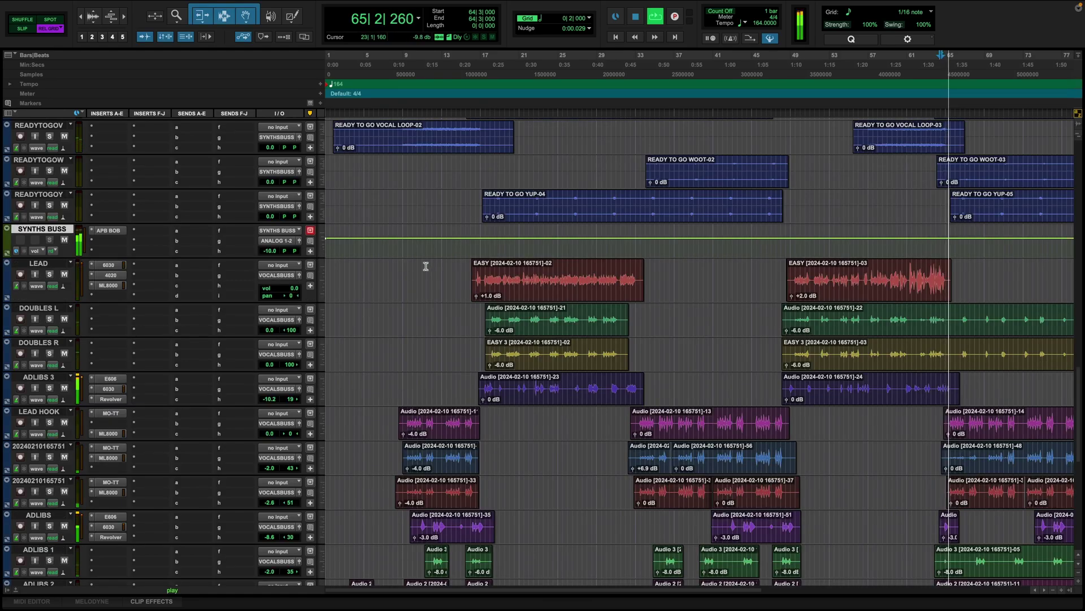
pyautogui.scroll(3, 139, 338)
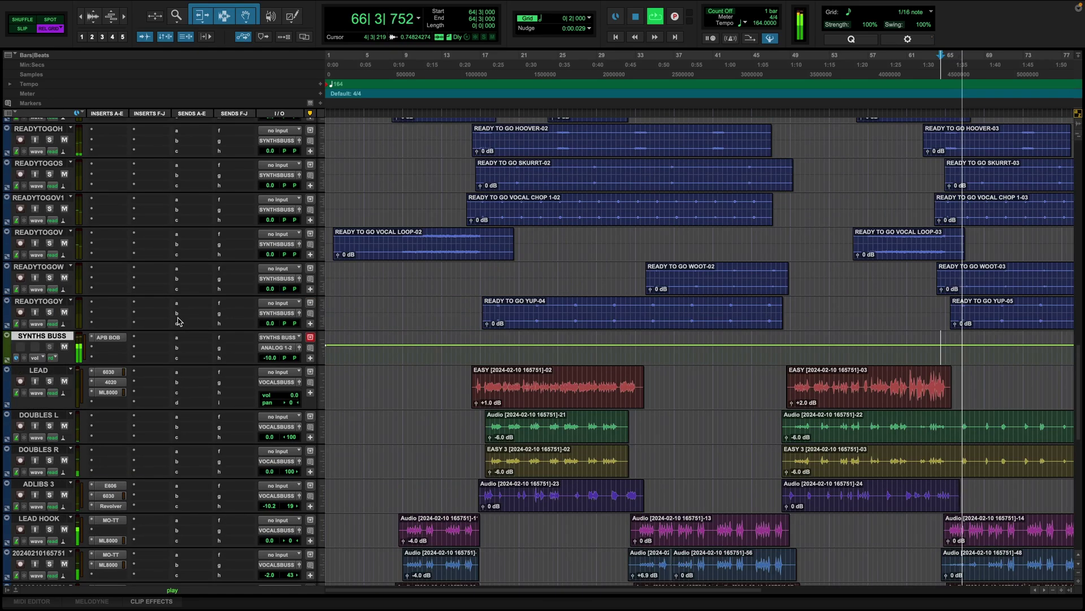
pyautogui.scroll(7, 138, 343)
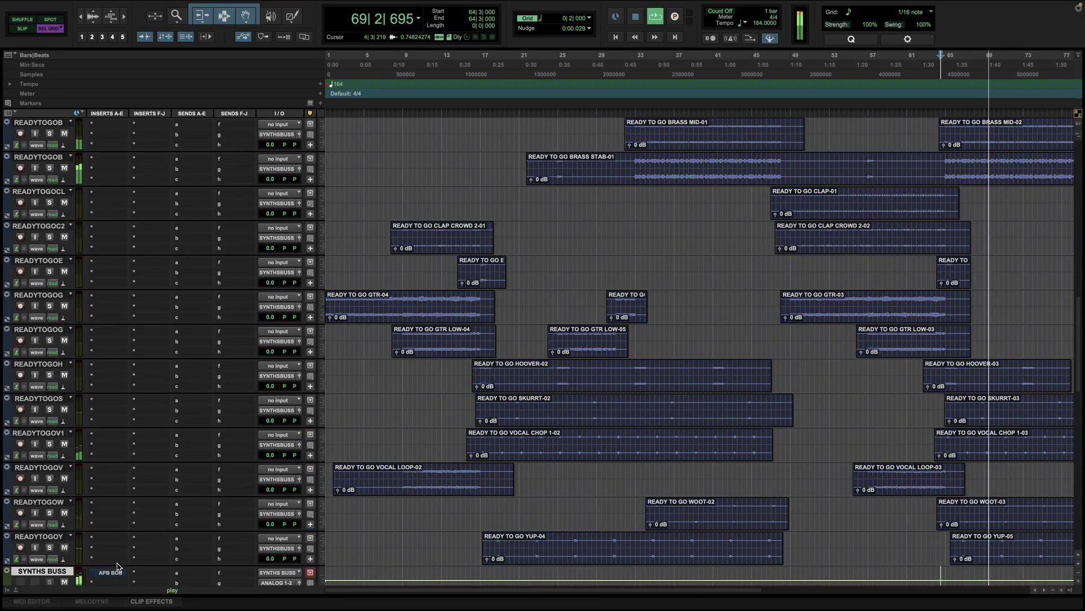
pyautogui.scroll(3, 118, 483)
pyautogui.scroll(8, 117, 484)
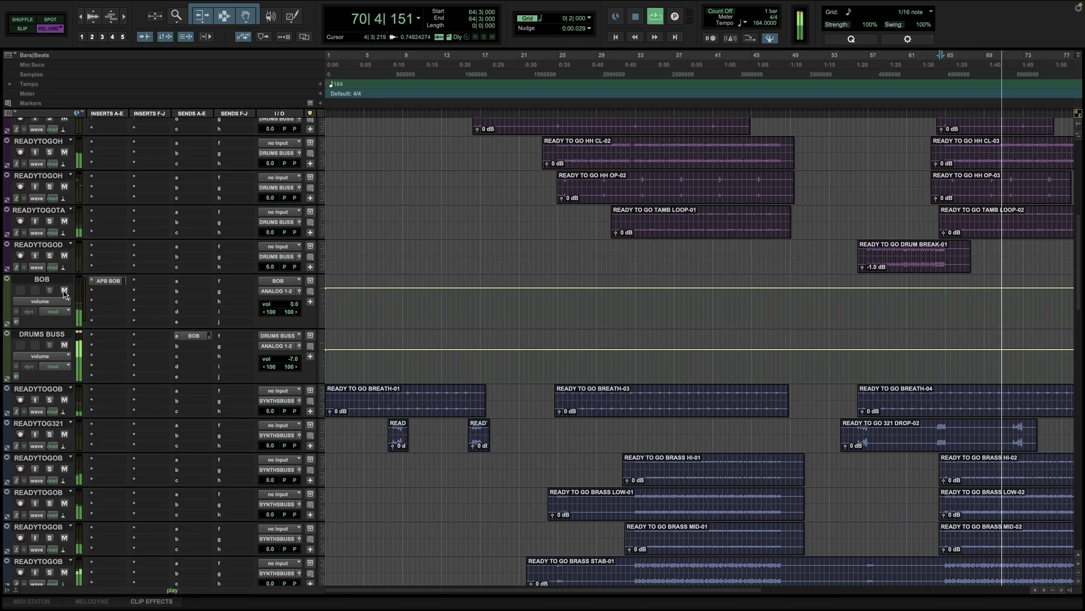
pyautogui.click(65, 291)
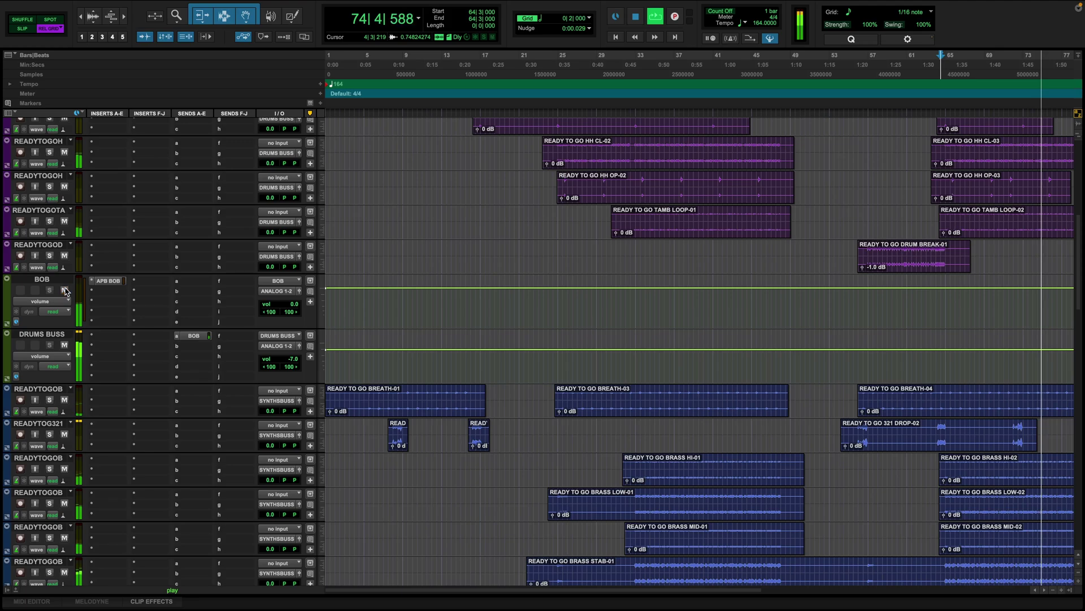
# Step: Look over the synth and vocal tracks down to Master 1 during playback, and stop playback
pyautogui.scroll(-7, 66, 298)
pyautogui.scroll(-8, 65, 299)
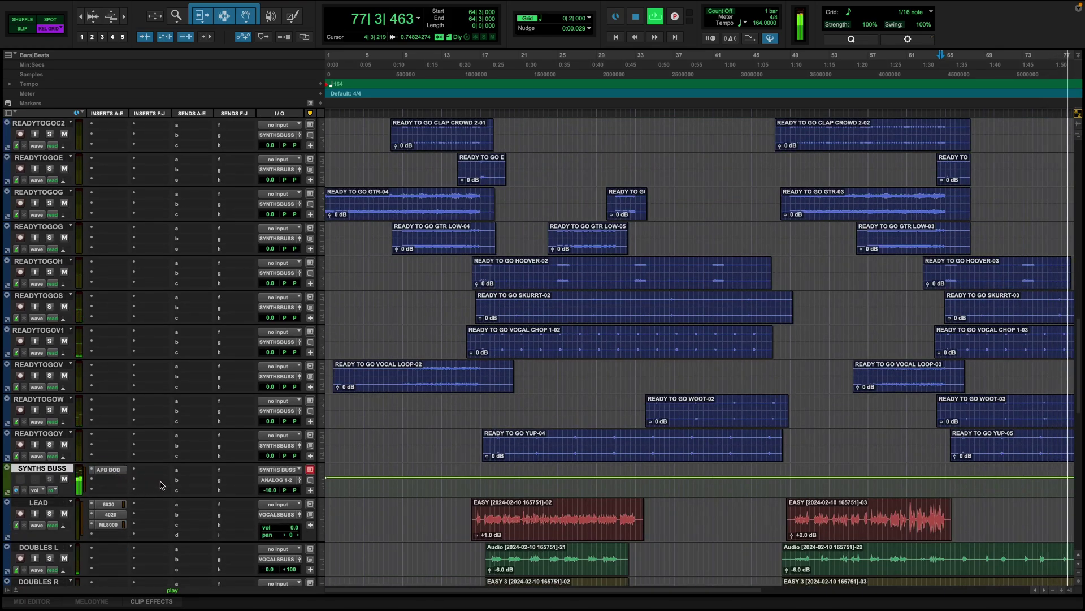
pyautogui.scroll(-13, 217, 466)
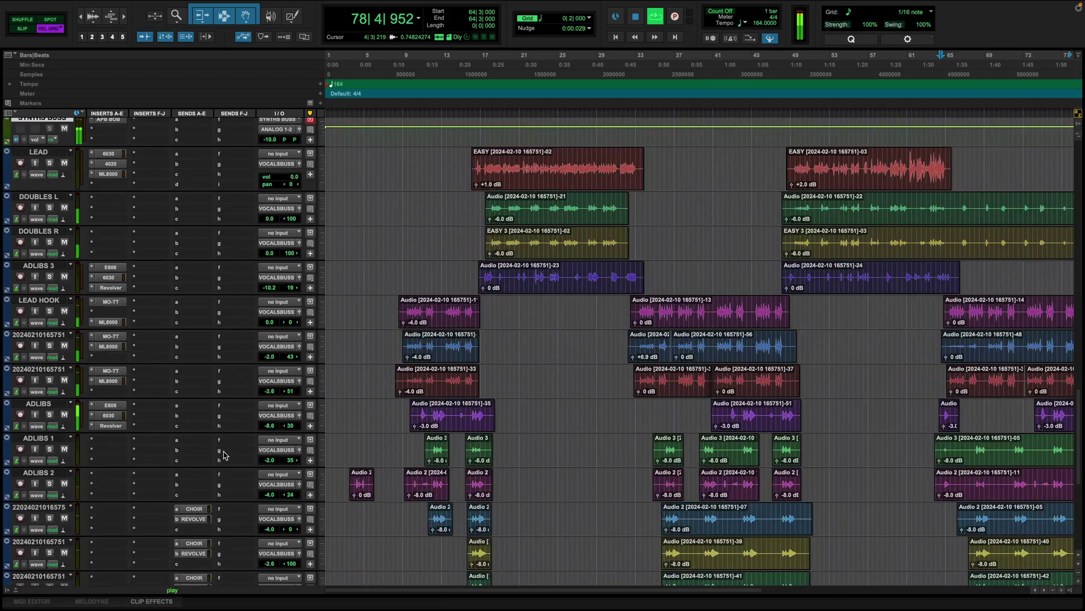
pyautogui.scroll(-6, 222, 451)
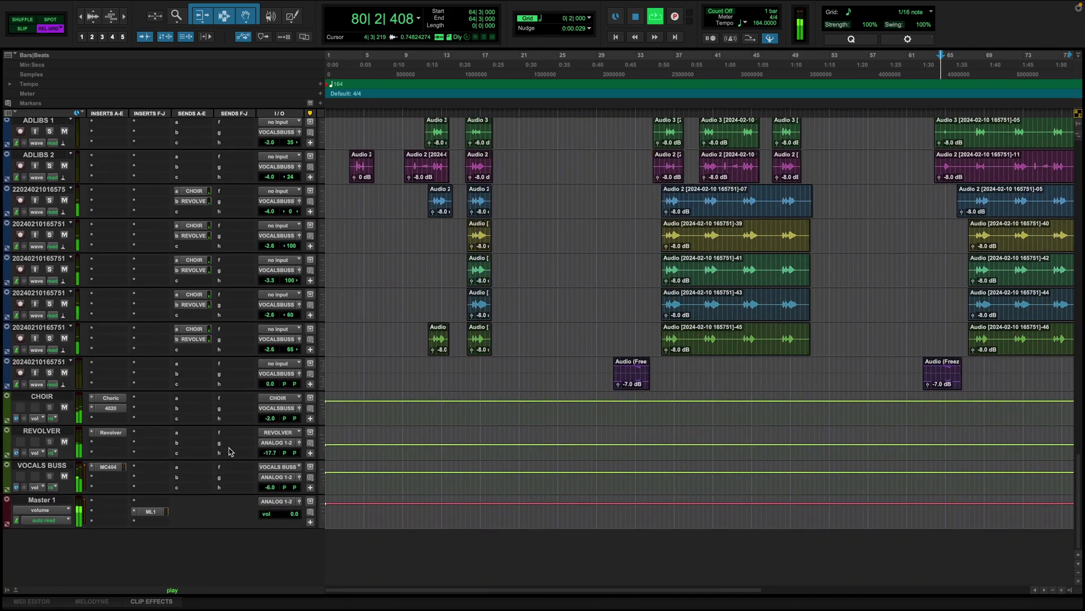
pyautogui.scroll(4, 321, 458)
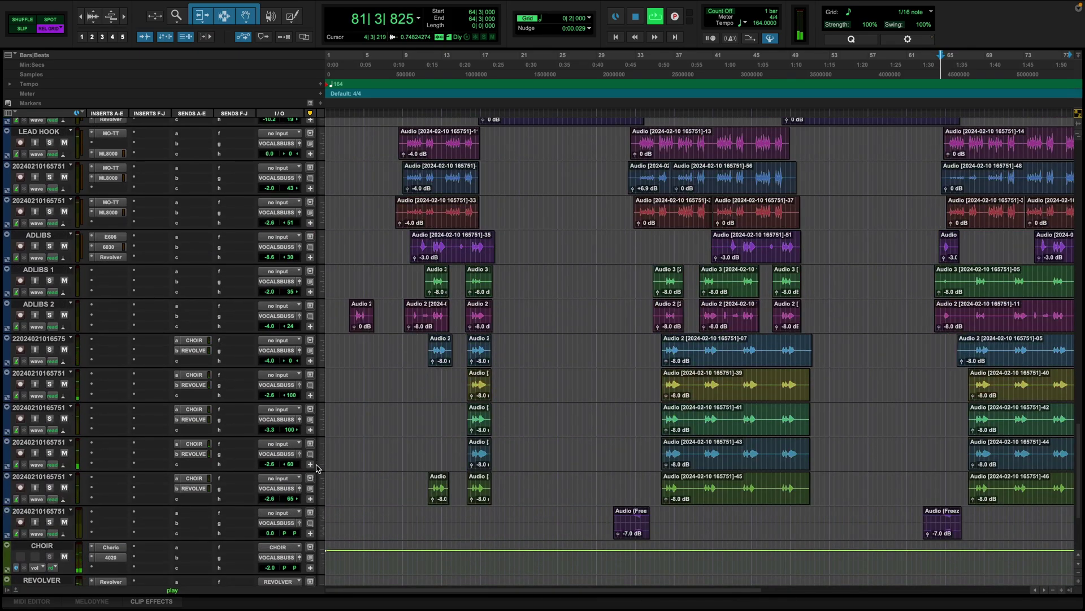
pyautogui.press('space')
# Step: Place the playback start at bar 32 on the LEAD HOOK track, play the section, solo the track, and stop playback
pyautogui.scroll(7, 540, 322)
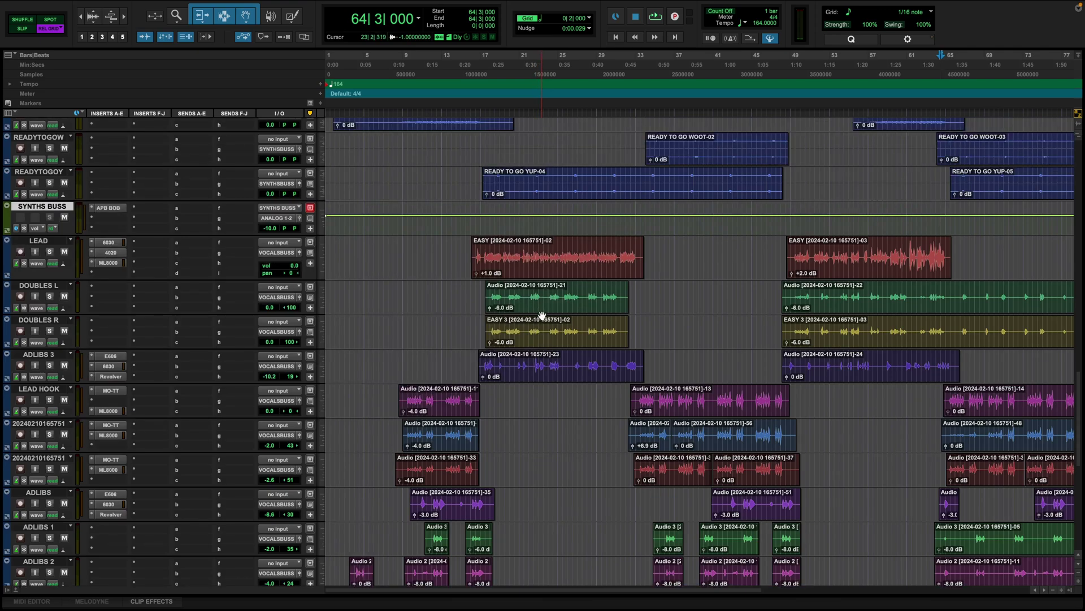
pyautogui.click(481, 298)
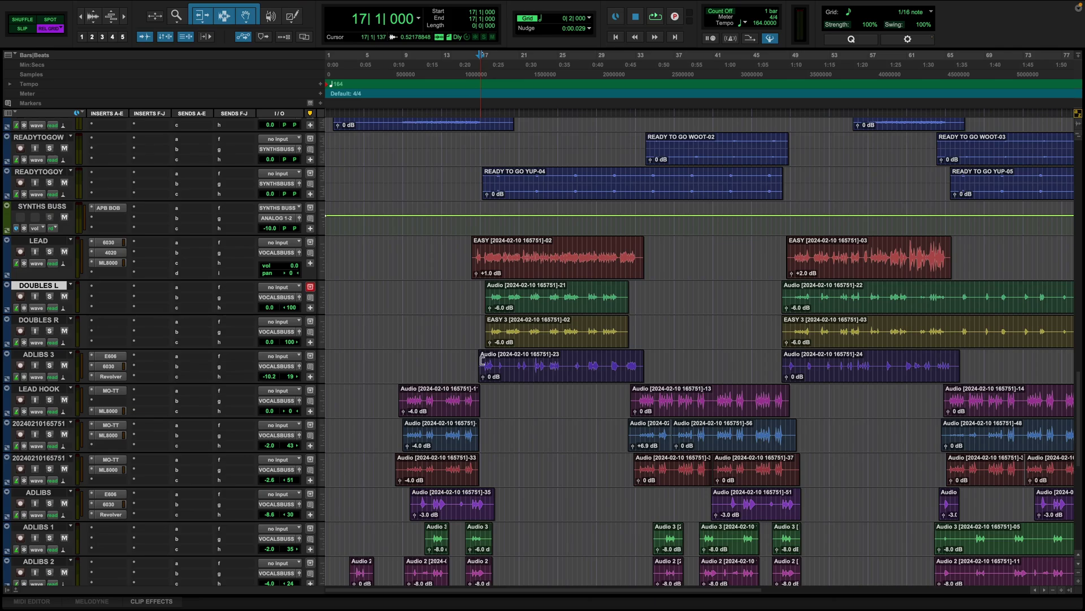
pyautogui.scroll(5, 482, 360)
pyautogui.scroll(-4, 479, 427)
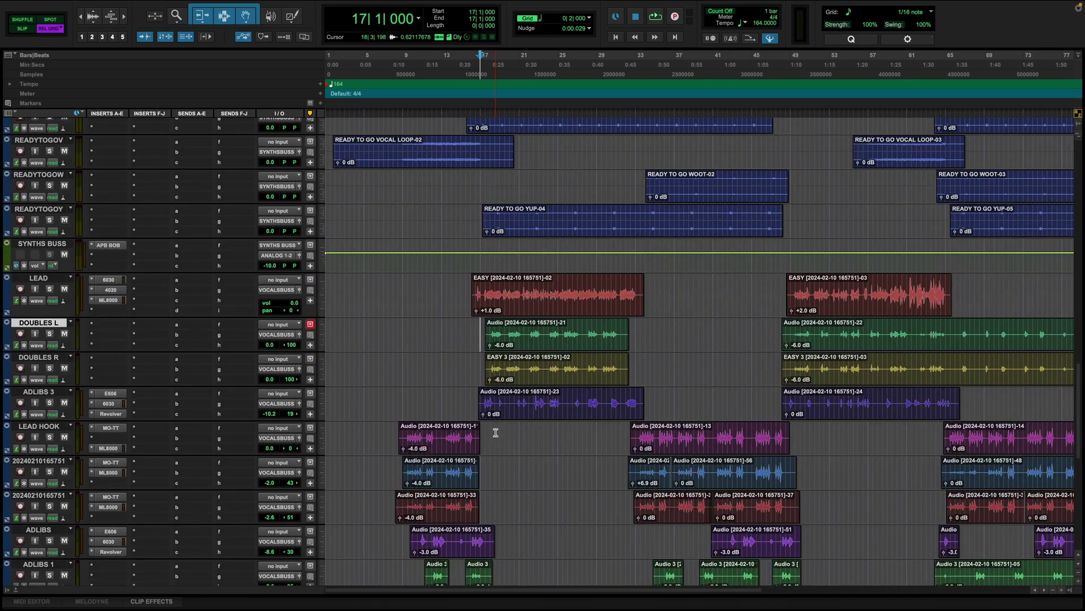
pyautogui.click(627, 430)
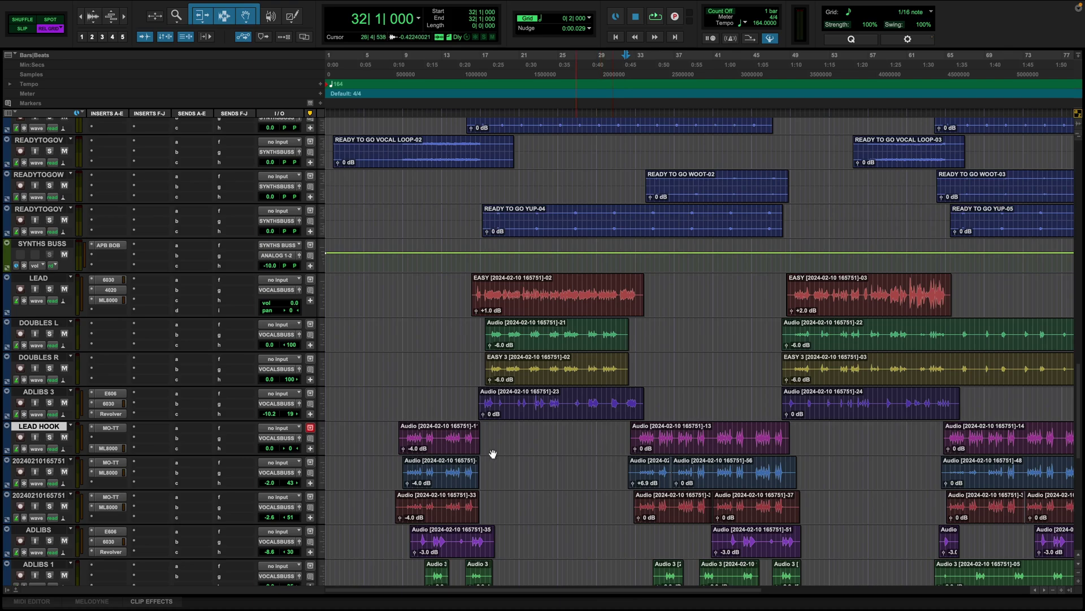
pyautogui.press('space')
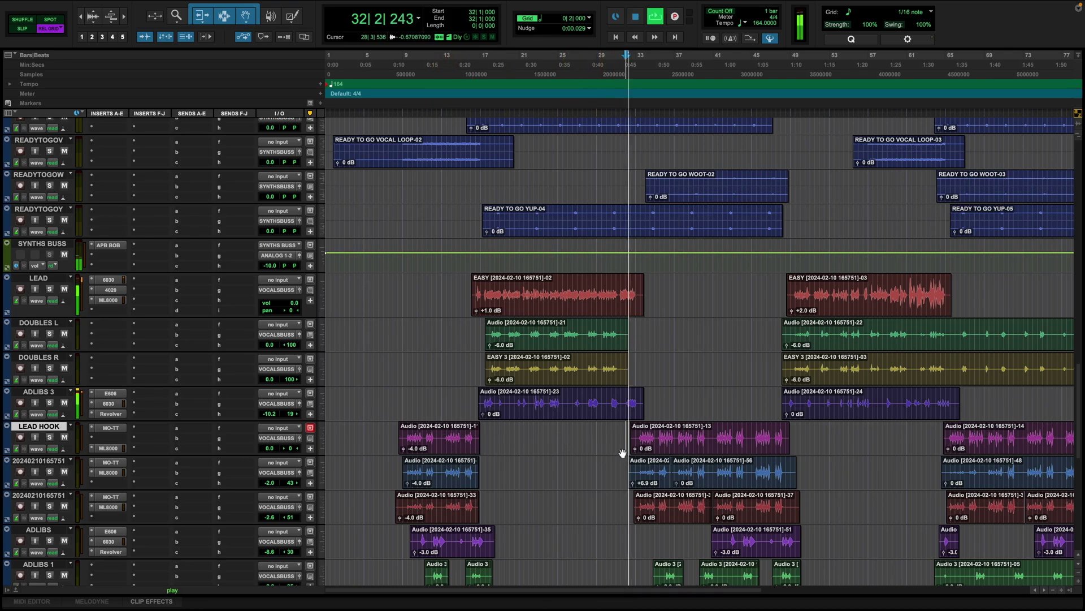
pyautogui.click(50, 438)
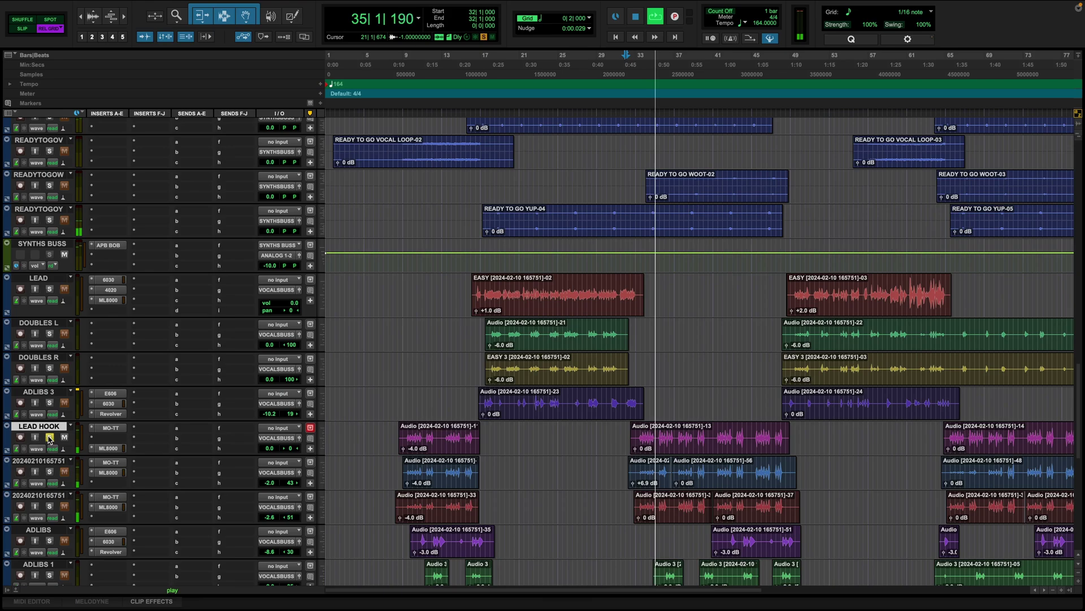
pyautogui.press('space')
# Step: Insert APB BOB on the LEAD HOOK track in the empty slot between MO-TT and ML8000
pyautogui.click(110, 438)
pyautogui.press('Escape')
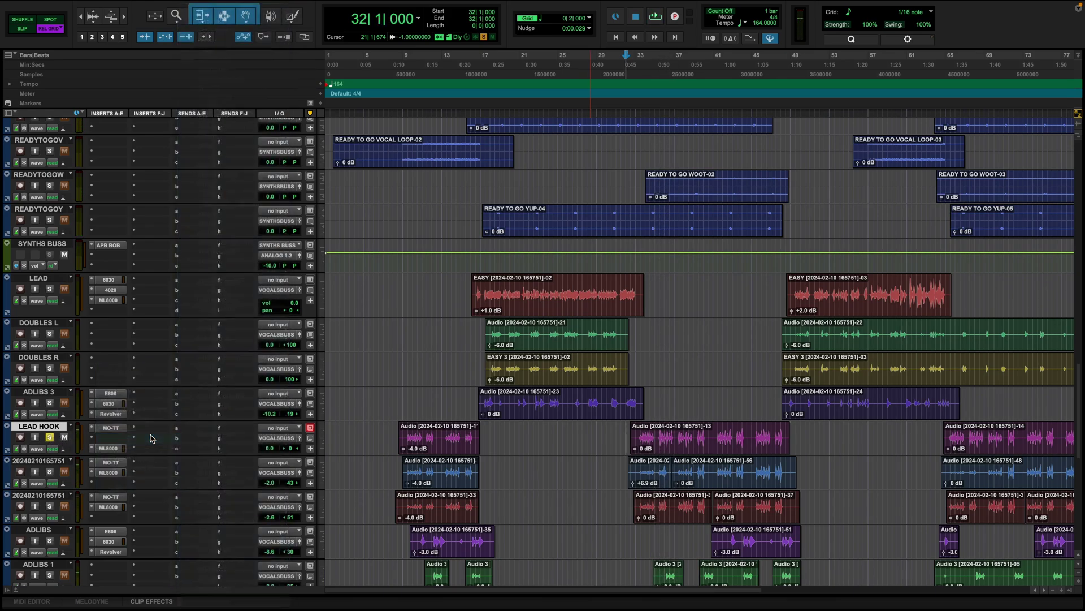
pyautogui.click(110, 438)
pyautogui.click(98, 495)
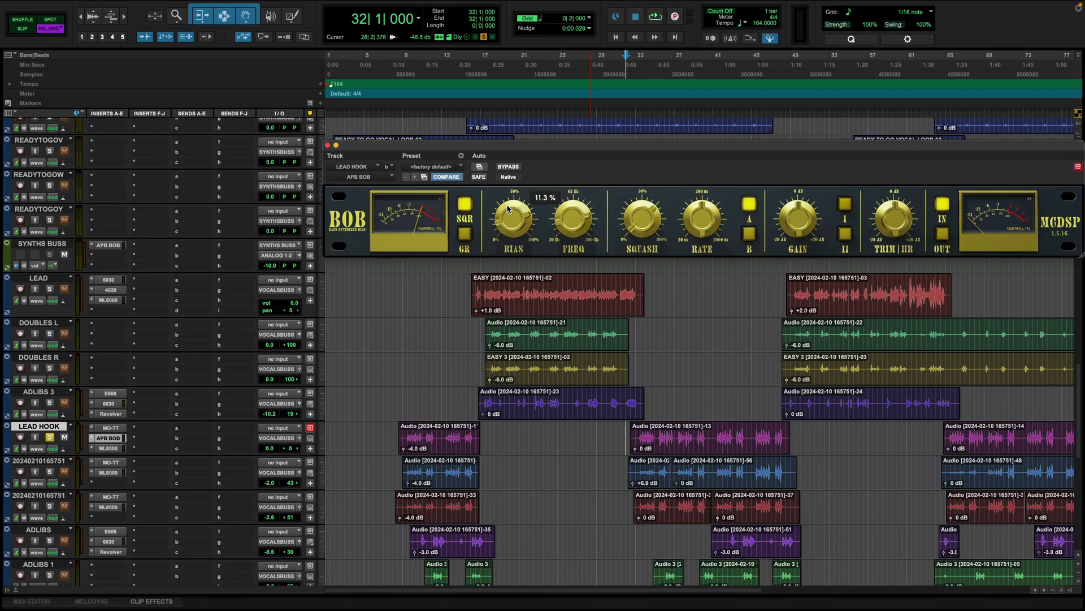
# Step: Play the soloed LEAD HOOK, adjust BOB's Bias and Squash by ear, and switch it to mode B
pyautogui.press('space')
pyautogui.moveTo(508, 213); pyautogui.dragTo(521, 183)
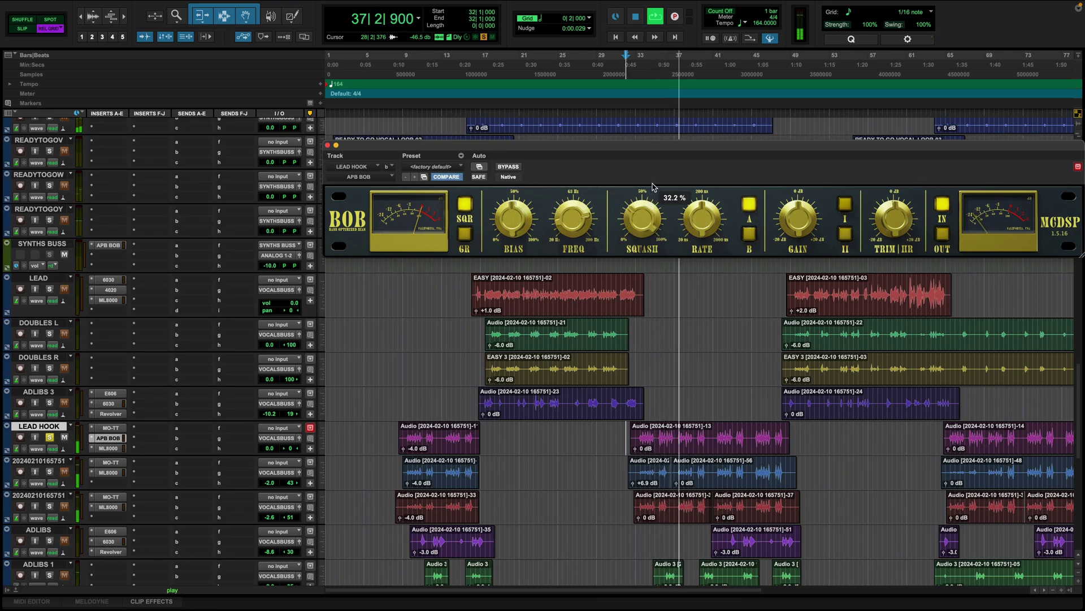
pyautogui.click(749, 234)
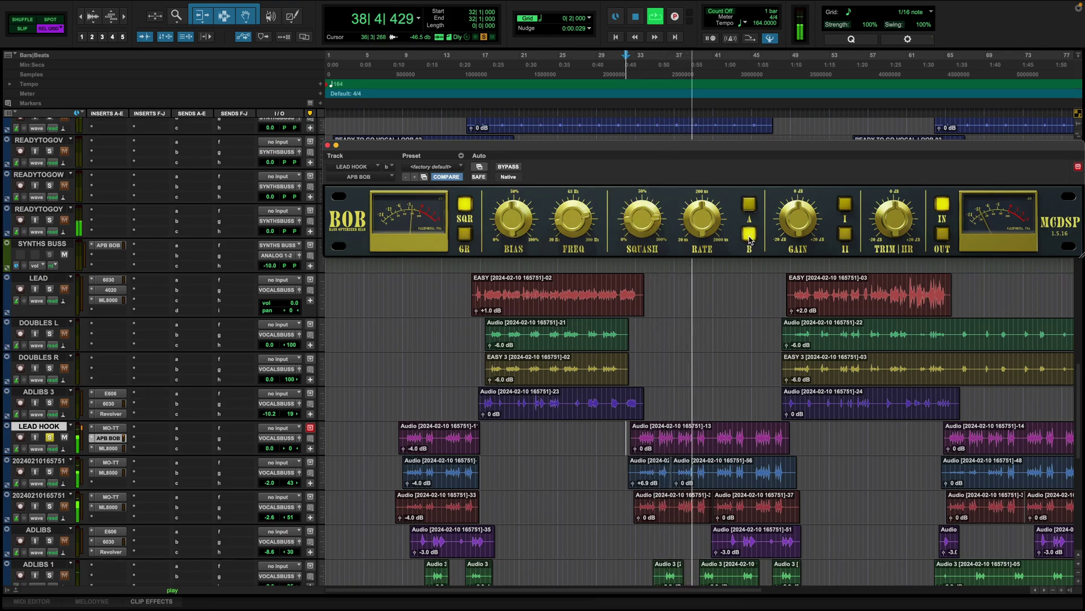
# Step: Set the LEAD HOOK BOB's Rate to about 21.4 msec and its Bias to about 98.6 %, and stop playback
pyautogui.moveTo(690, 226); pyautogui.dragTo(696, 282)
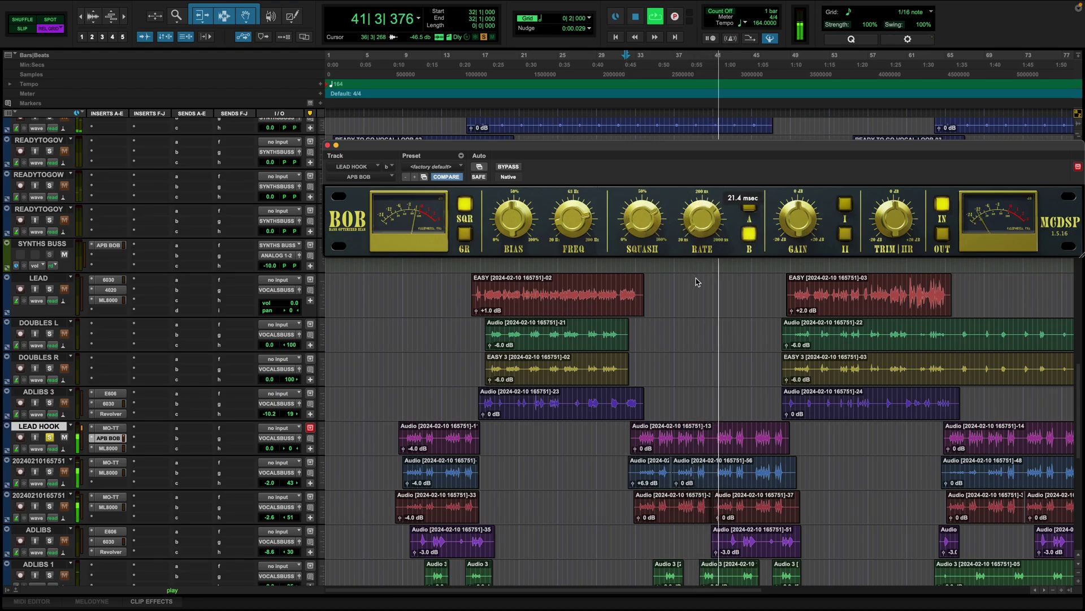
pyautogui.moveTo(522, 225); pyautogui.dragTo(537, 176)
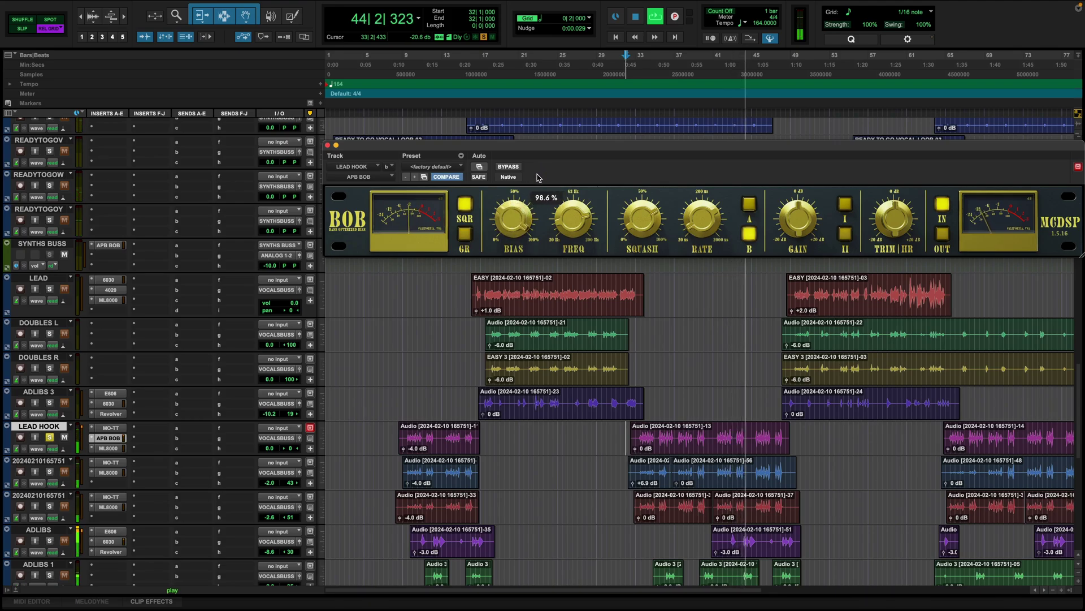
pyautogui.press('space')
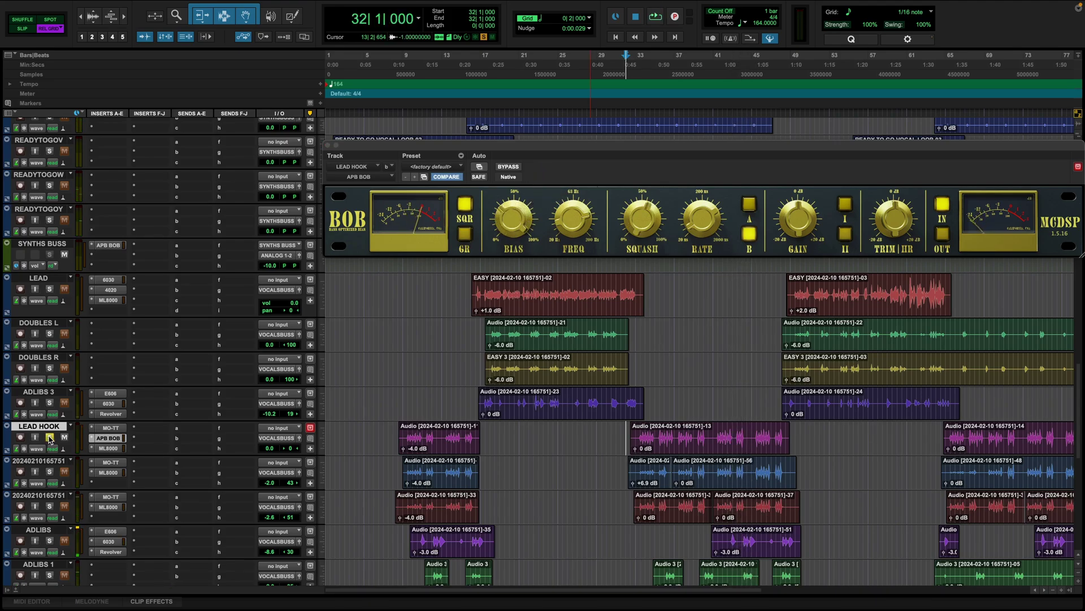
# Step: Unsolo LEAD HOOK, replay the full mix from bar 32, fine-tune BOB's Bias by ear, and stop playback
pyautogui.click(50, 438)
pyautogui.press('space')
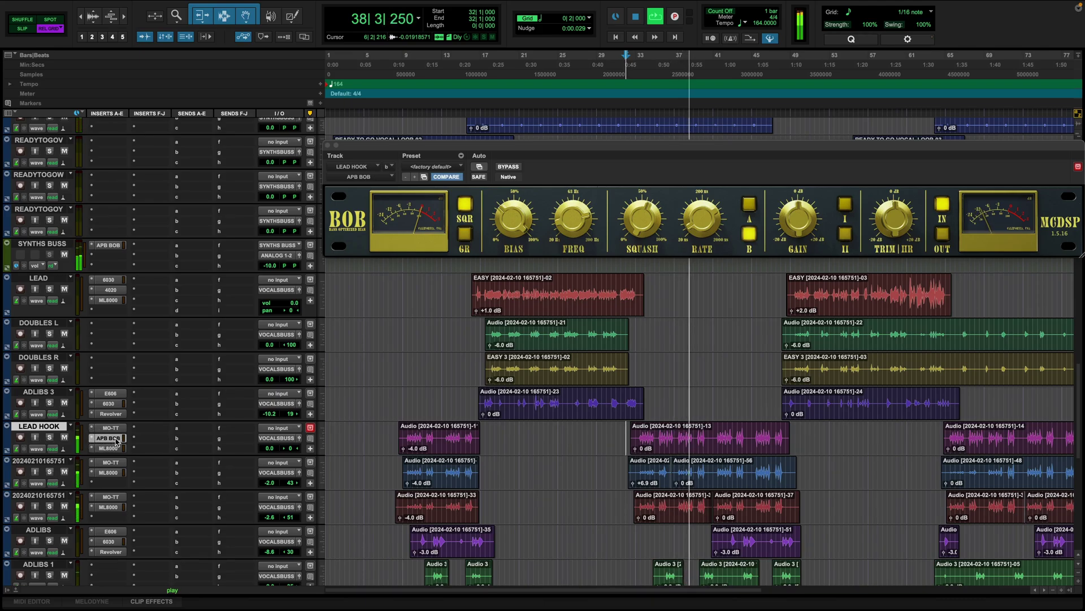
pyautogui.moveTo(517, 213)
pyautogui.mouseDown()
pyautogui.moveTo(539, 183)
pyautogui.moveTo(544, 217)
pyautogui.moveTo(524, 217)
pyautogui.mouseUp()
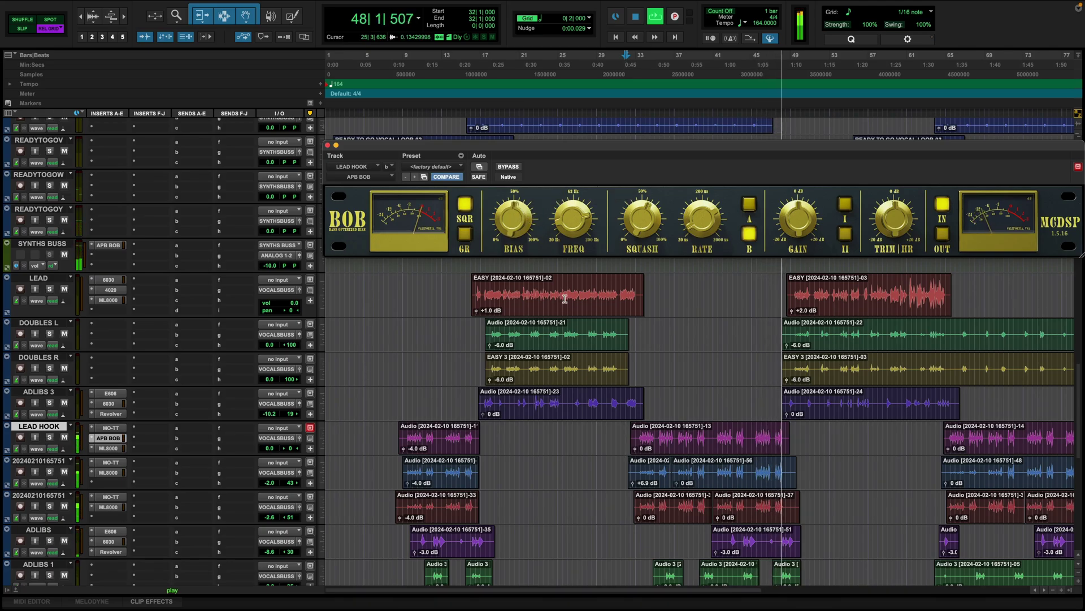
pyautogui.press('space')
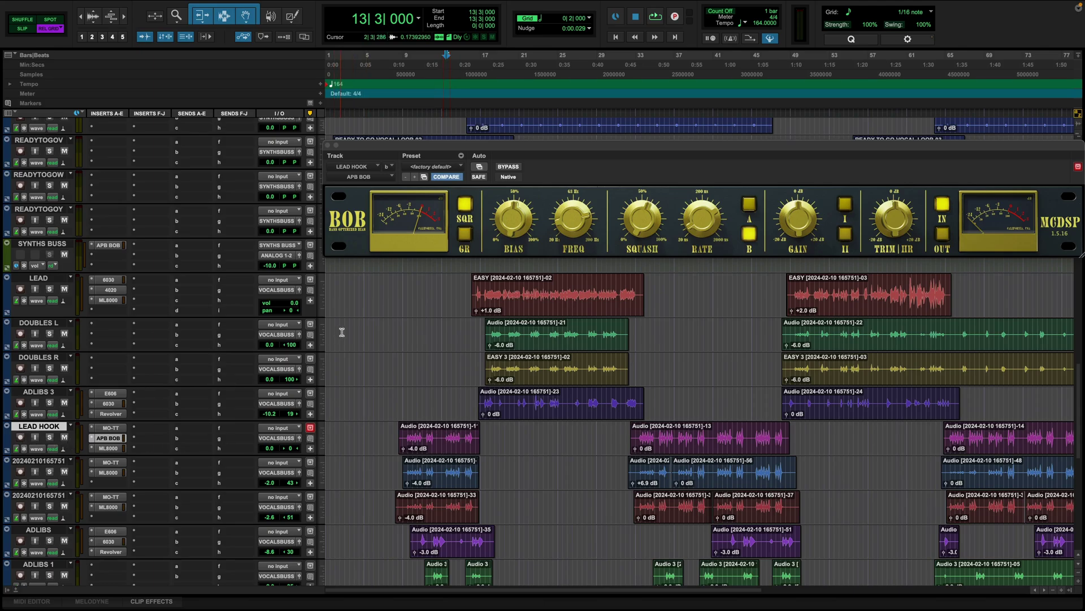
# Step: Close the LEAD HOOK BOB window and open the ML1 limiter on the Master 1 track
pyautogui.click(328, 146)
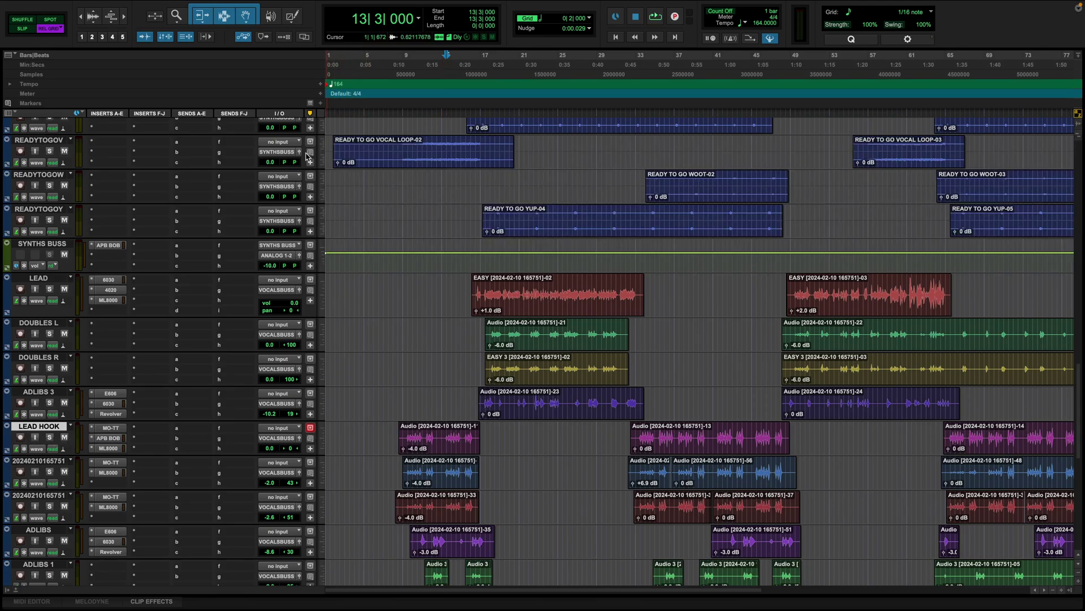
pyautogui.scroll(-15, 263, 488)
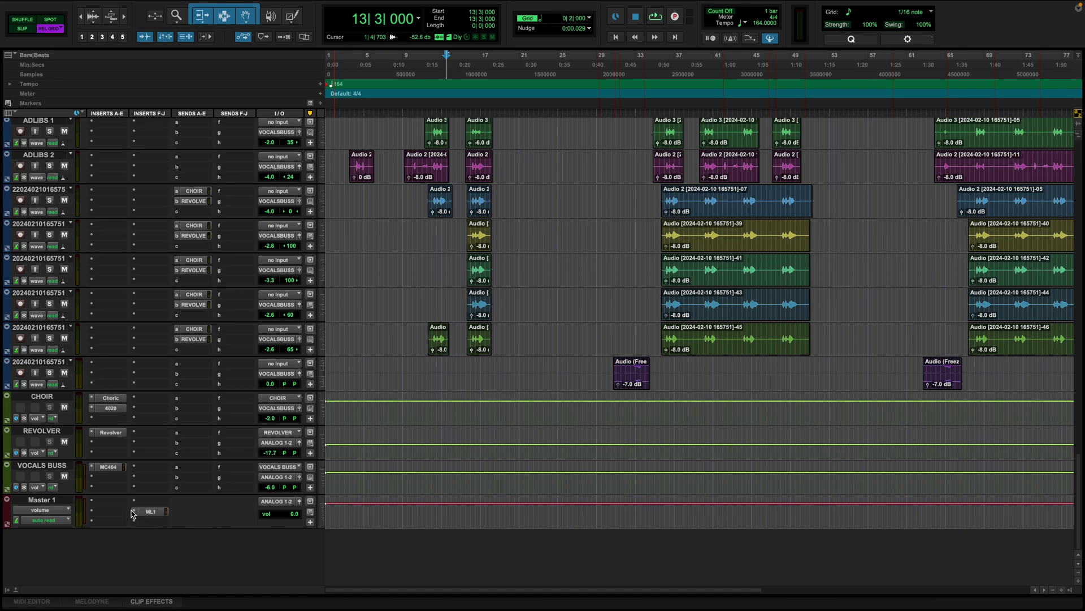
pyautogui.click(149, 512)
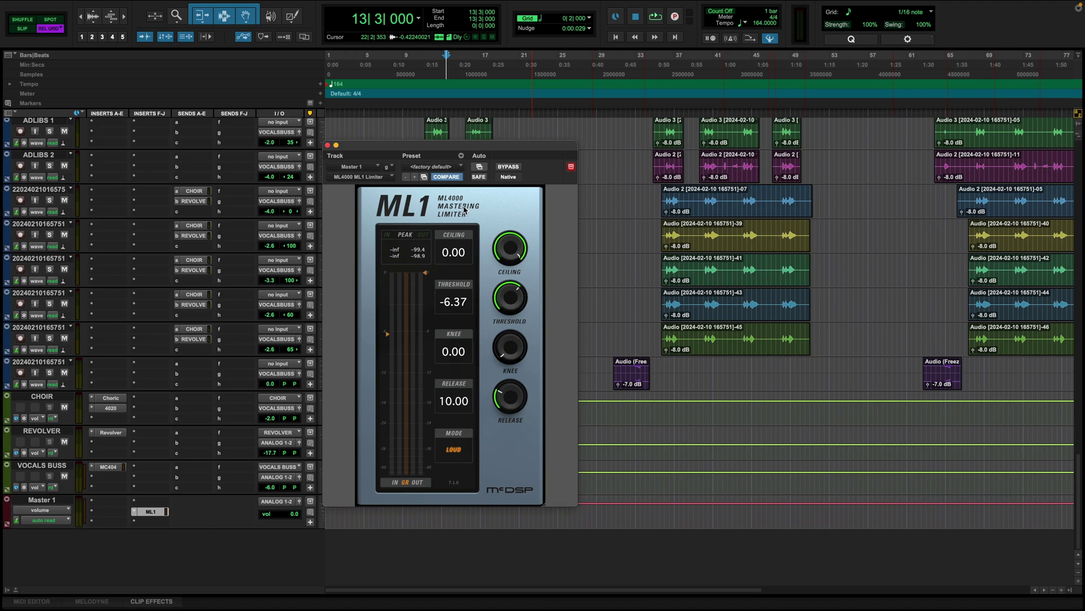
# Step: Replace the ML1 limiter on Master 1 with the stereo APB L-18 Limiter
pyautogui.click(153, 521)
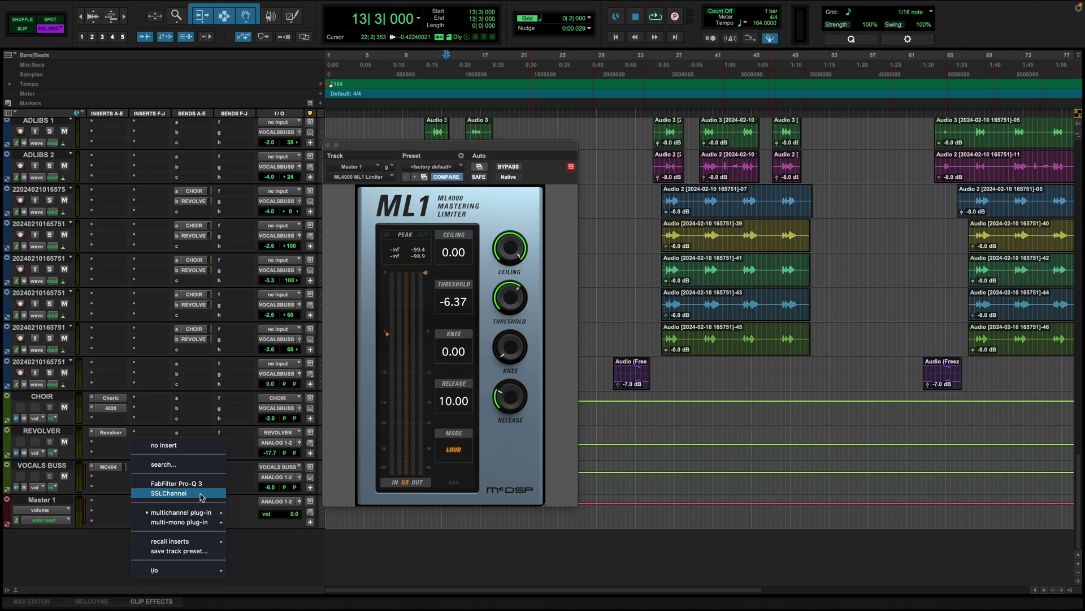
pyautogui.click(201, 495)
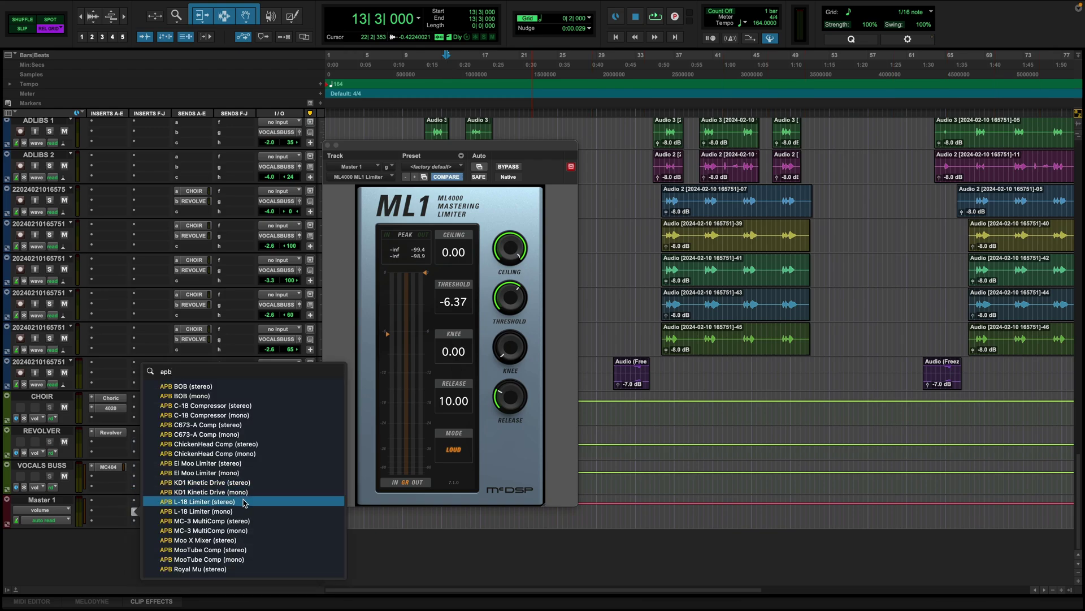
pyautogui.click(244, 501)
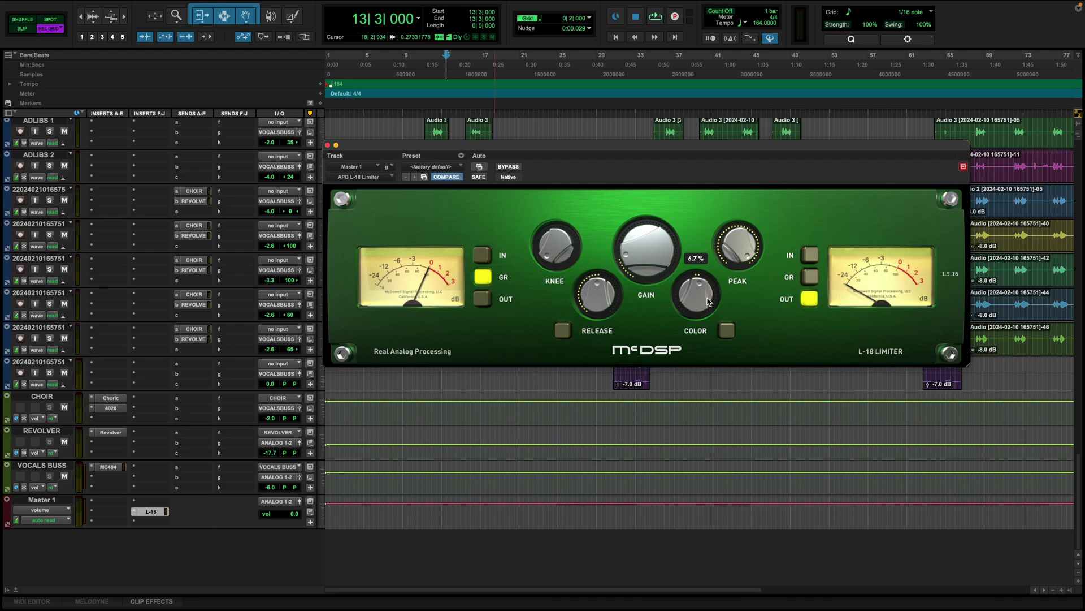
# Step: Play the mix from bar 13 and adjust the L-18 limiter's Gain by ear
pyautogui.press('space')
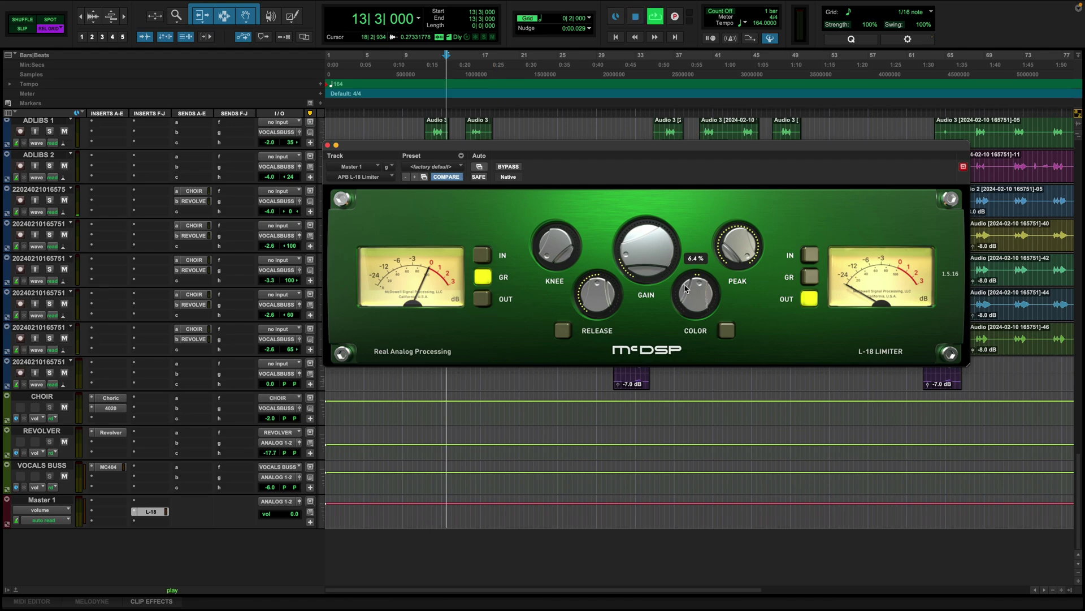
pyautogui.moveTo(646, 255)
pyautogui.moveTo(646, 255); pyautogui.dragTo(649, 255)
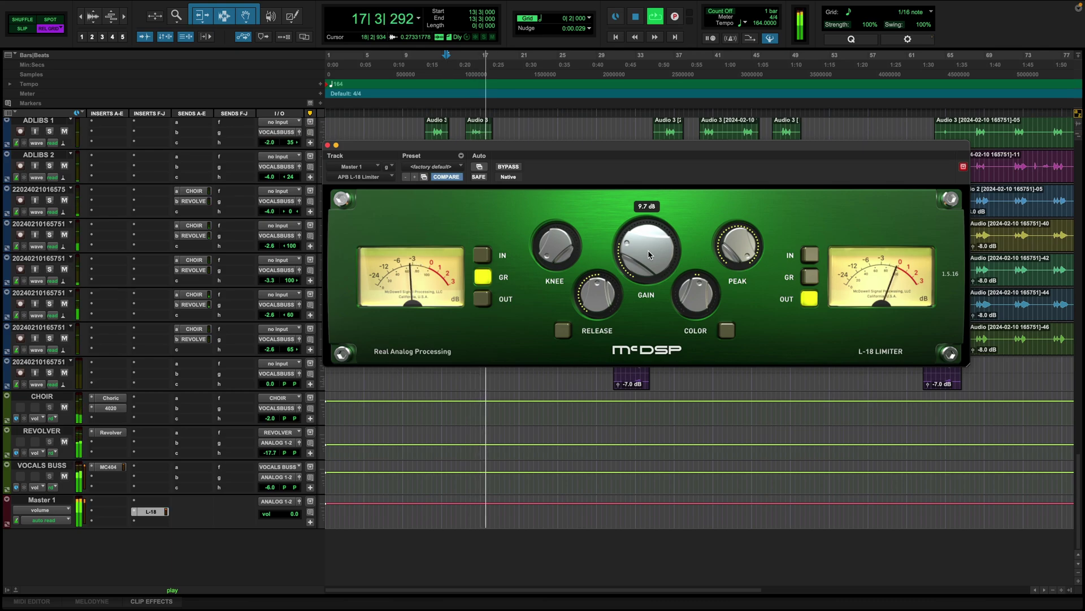
pyautogui.moveTo(649, 255)
pyautogui.mouseDown()
pyautogui.moveTo(667, 225)
pyautogui.moveTo(655, 267)
pyautogui.mouseUp()
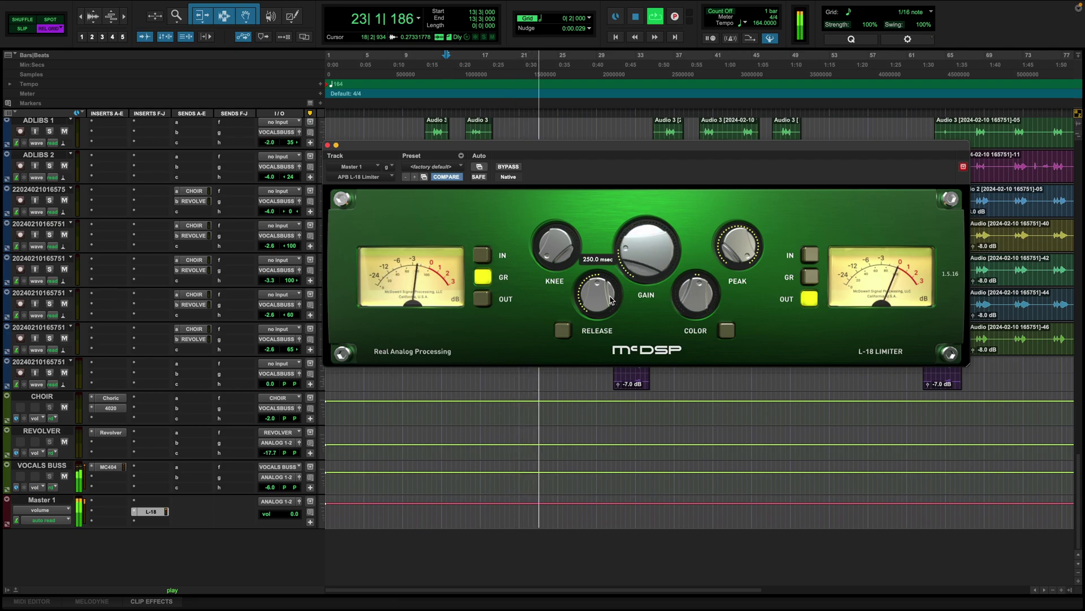
# Step: Set the L-18's Release to about 61.9 msec, fine-tune its Gain by ear, then close its window and stop playback
pyautogui.moveTo(603, 300); pyautogui.dragTo(595, 320)
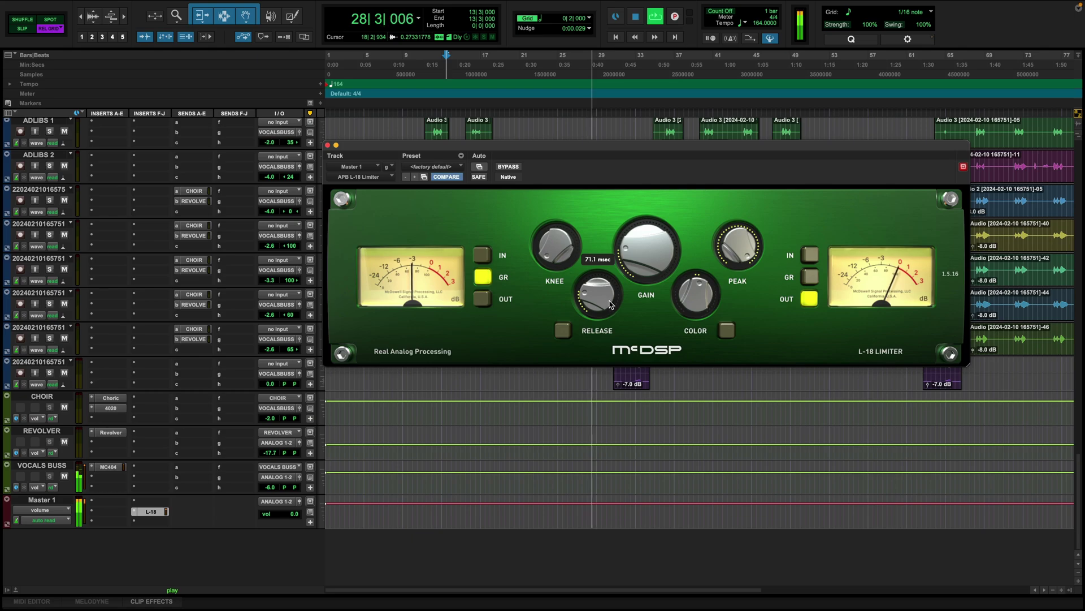
pyautogui.moveTo(608, 305); pyautogui.dragTo(607, 307)
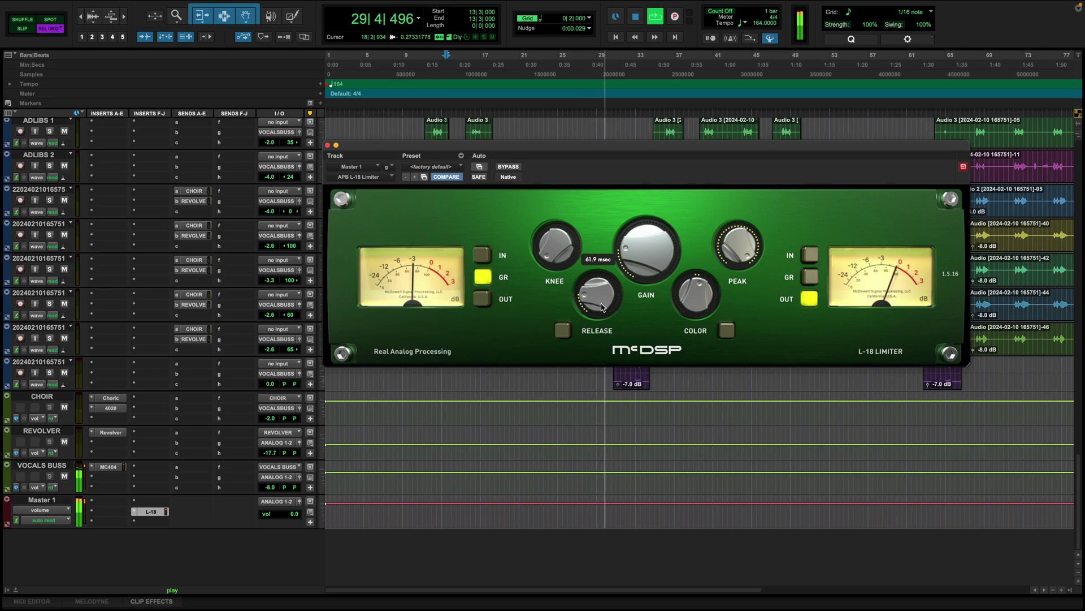
pyautogui.moveTo(632, 259); pyautogui.dragTo(632, 261)
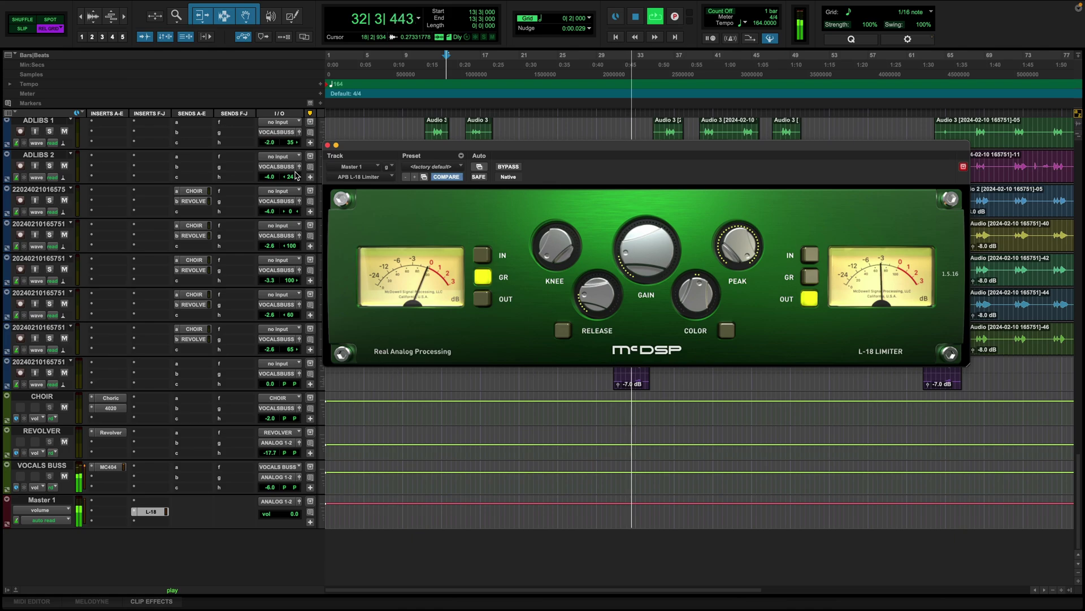
pyautogui.click(328, 145)
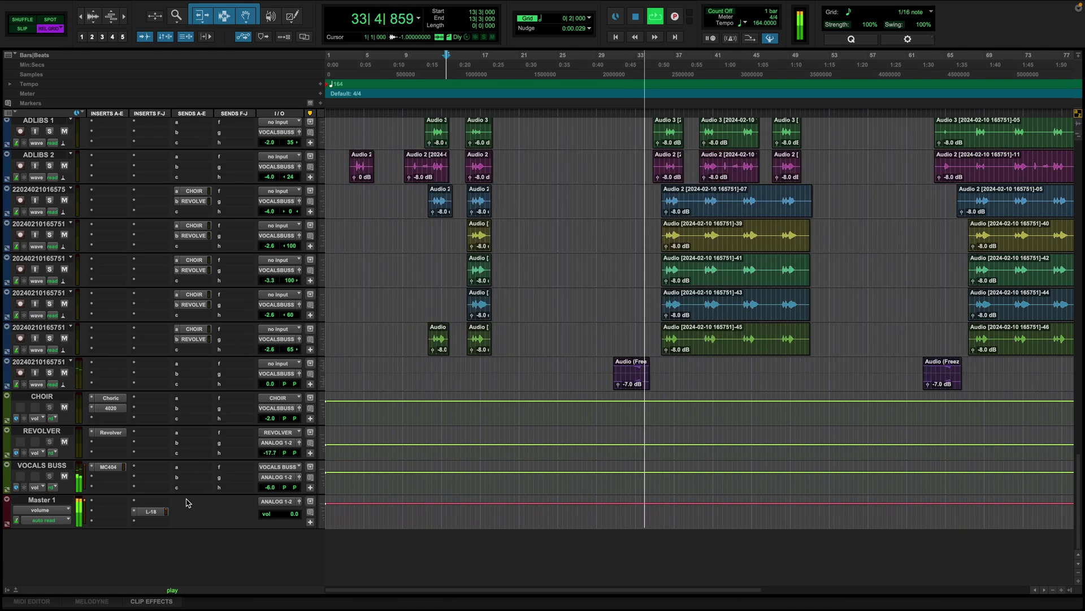
pyautogui.press('space')
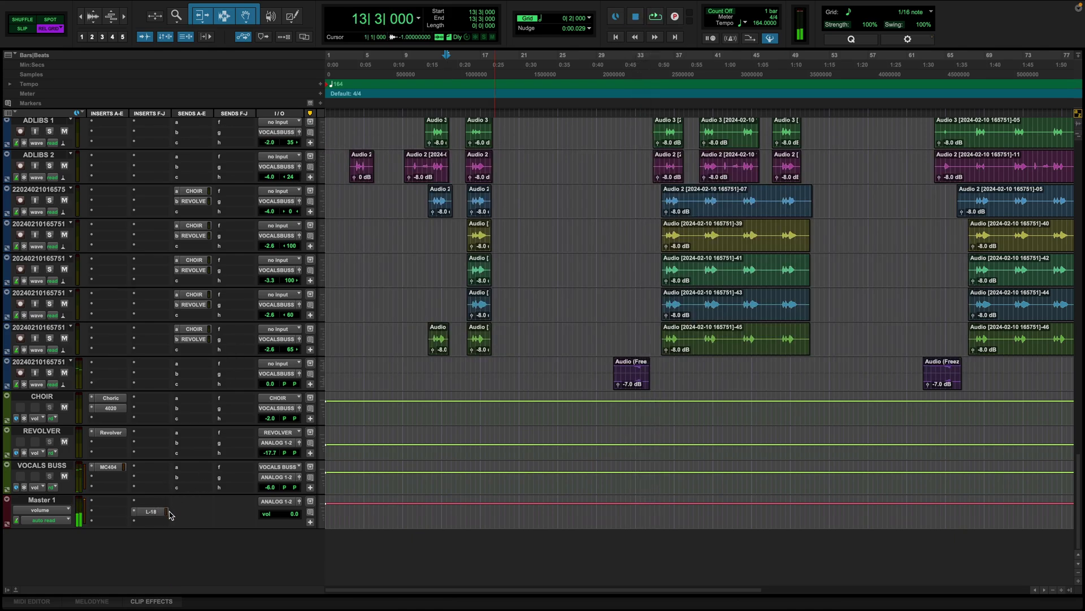
# Step: Insert the ML1 limiter ahead of the L-18 on Master 1 and set its Threshold to about -6.25
pyautogui.click(148, 503)
pyautogui.moveTo(153, 501)
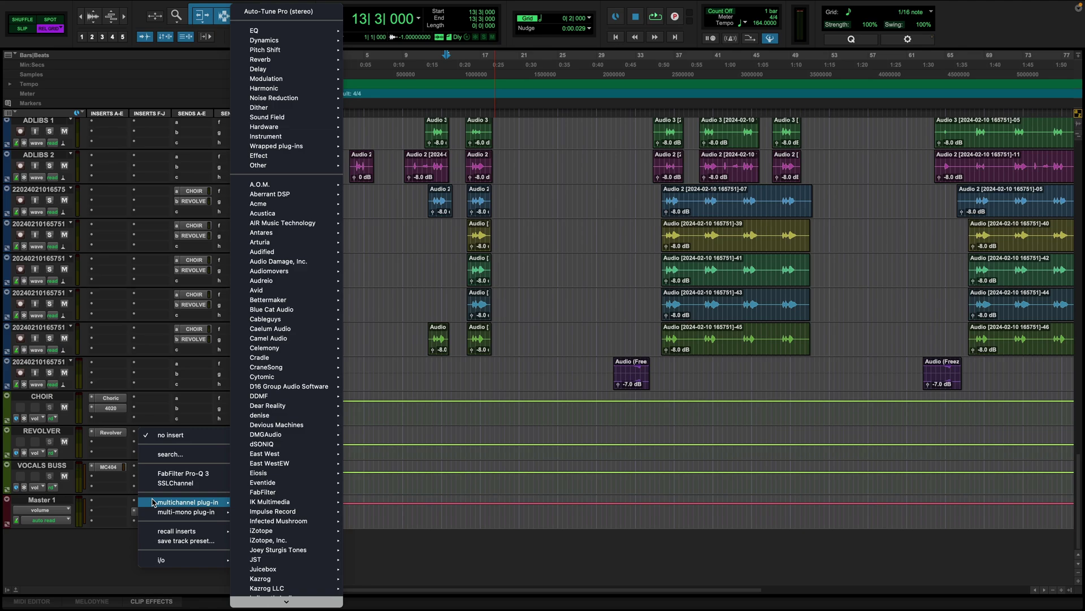
pyautogui.moveTo(512, 310); pyautogui.dragTo(513, 313)
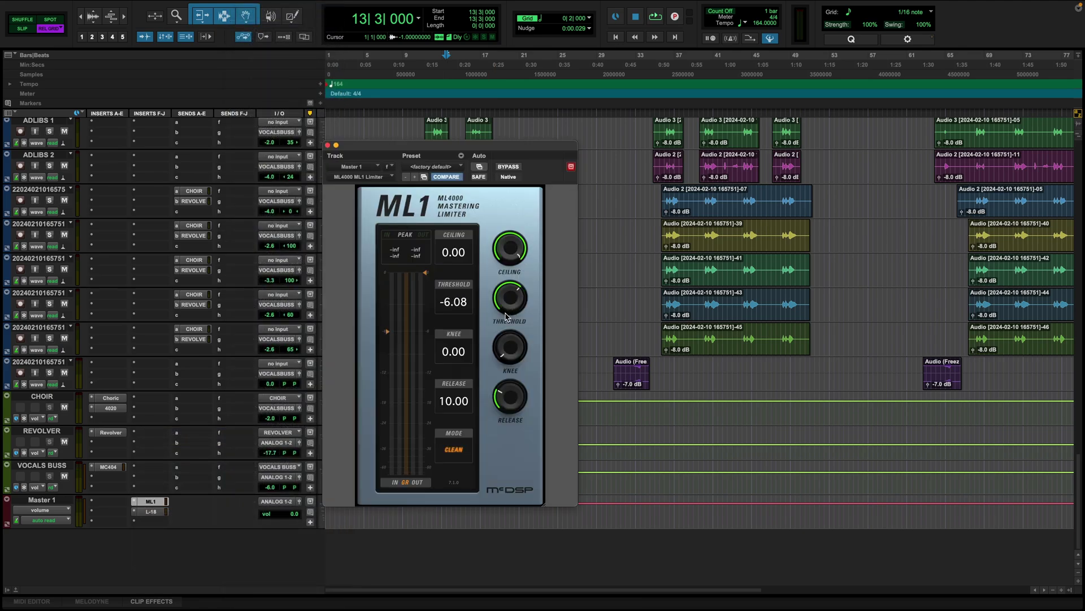
# Step: Play the mix and alternate bypass between the ML1 and L-18 limiters for comparison, ending with ML1 bypassed
pyautogui.press('space')
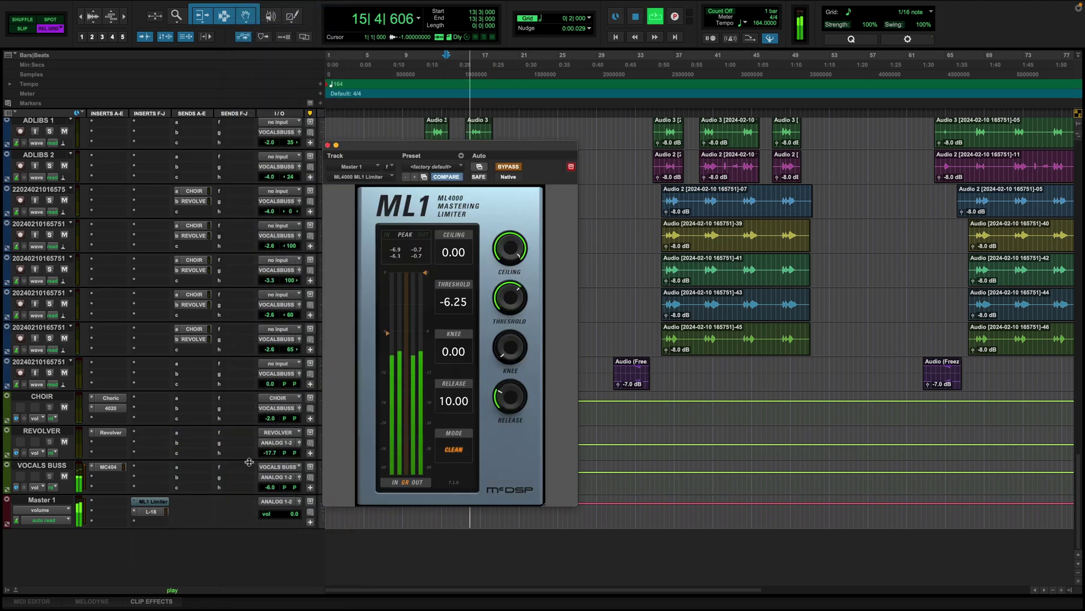
pyautogui.click(151, 510)
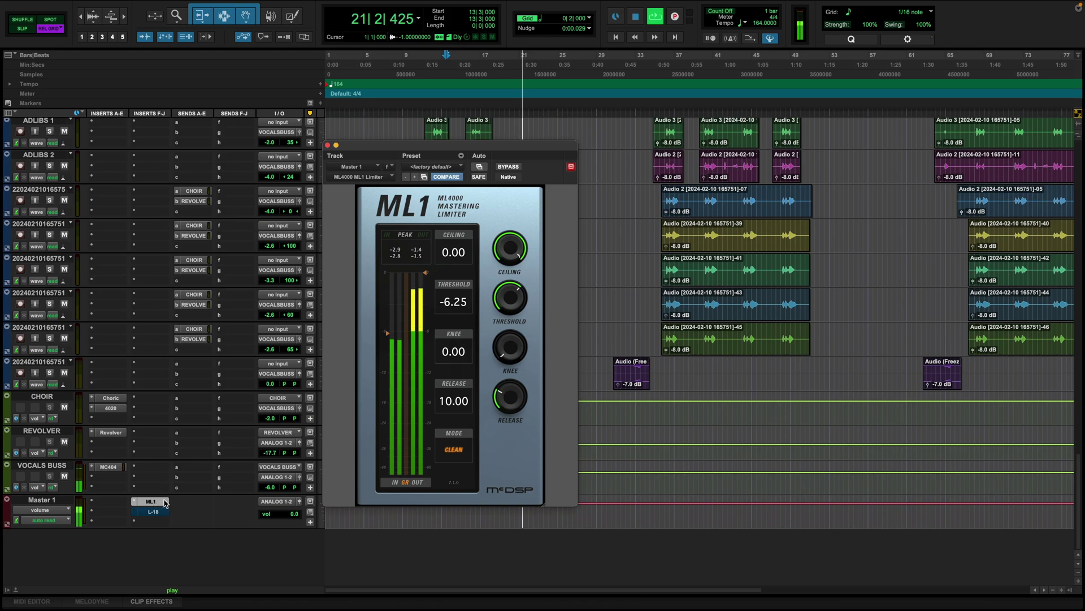
pyautogui.click(152, 503)
pyautogui.click(151, 502)
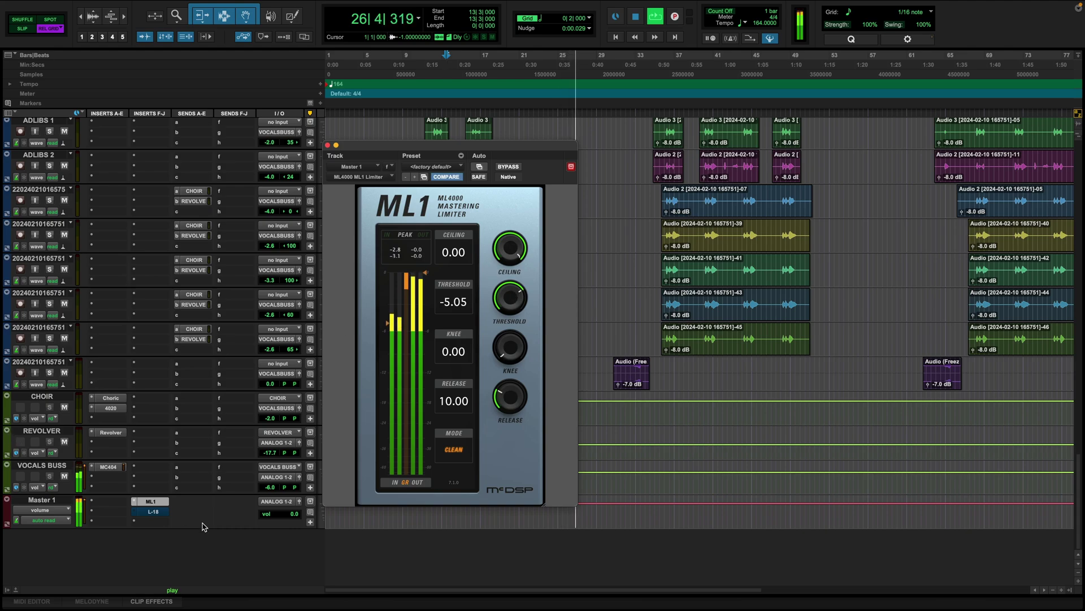
pyautogui.keyDown('super'); pyautogui.click(153, 502); pyautogui.keyUp('super')
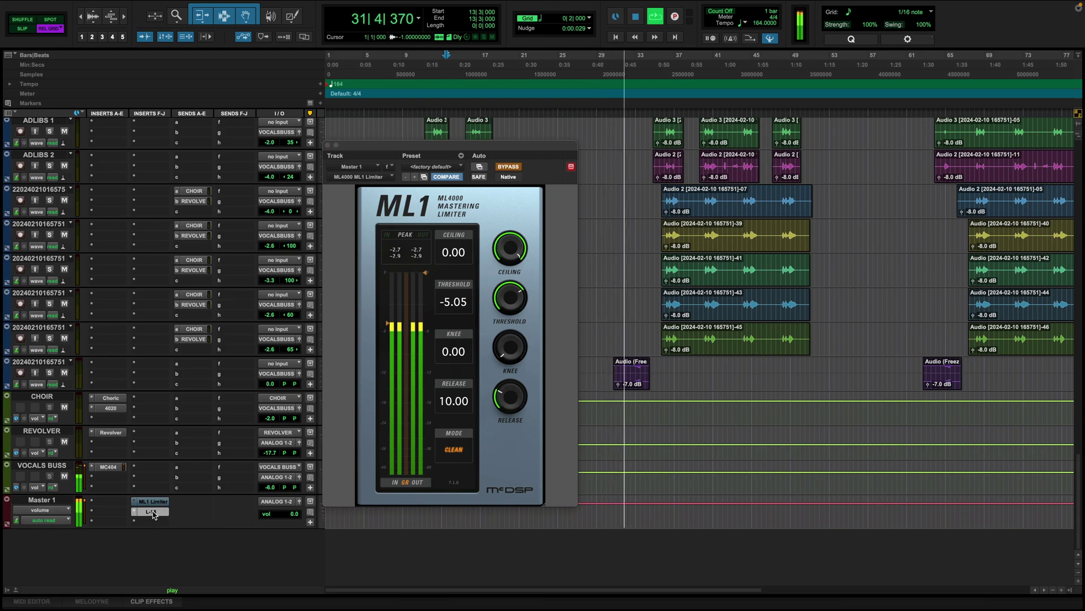
# Step: Compare the L-18 and ML1 again by swapping their bypass states, then close the L-18 window and stop playback
pyautogui.click(151, 512)
pyautogui.moveTo(635, 262)
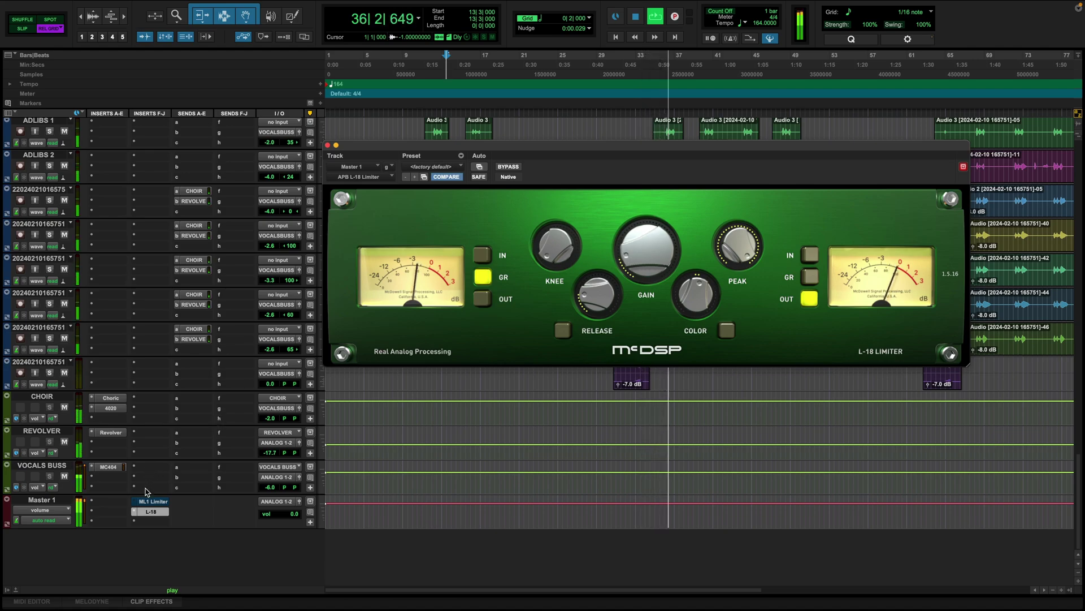
pyautogui.keyDown('super'); pyautogui.click(161, 512); pyautogui.keyUp('super')
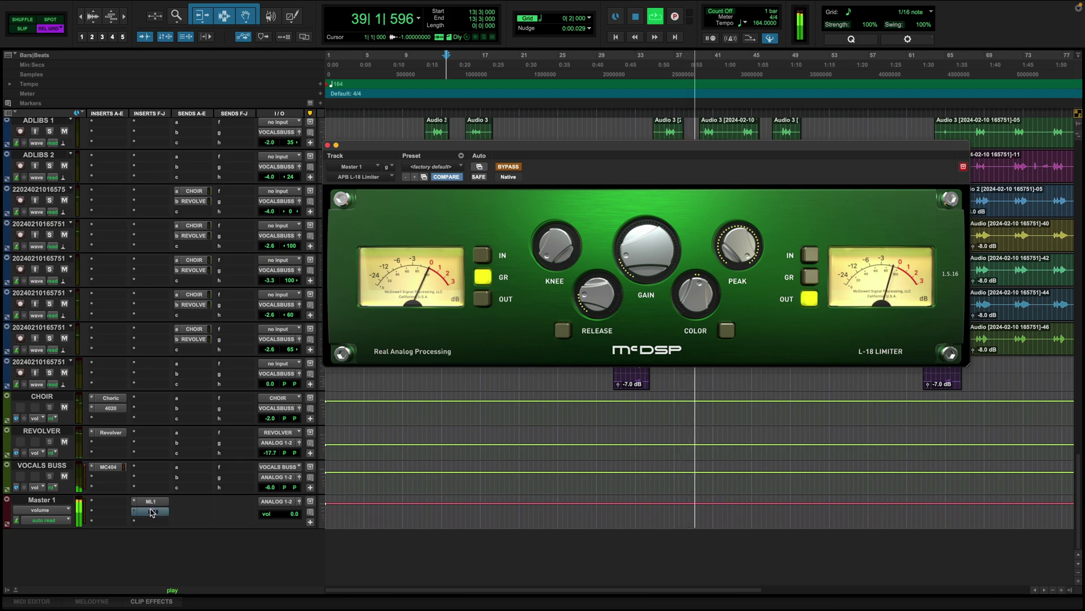
pyautogui.keyDown('super'); pyautogui.click(153, 512); pyautogui.keyUp('super')
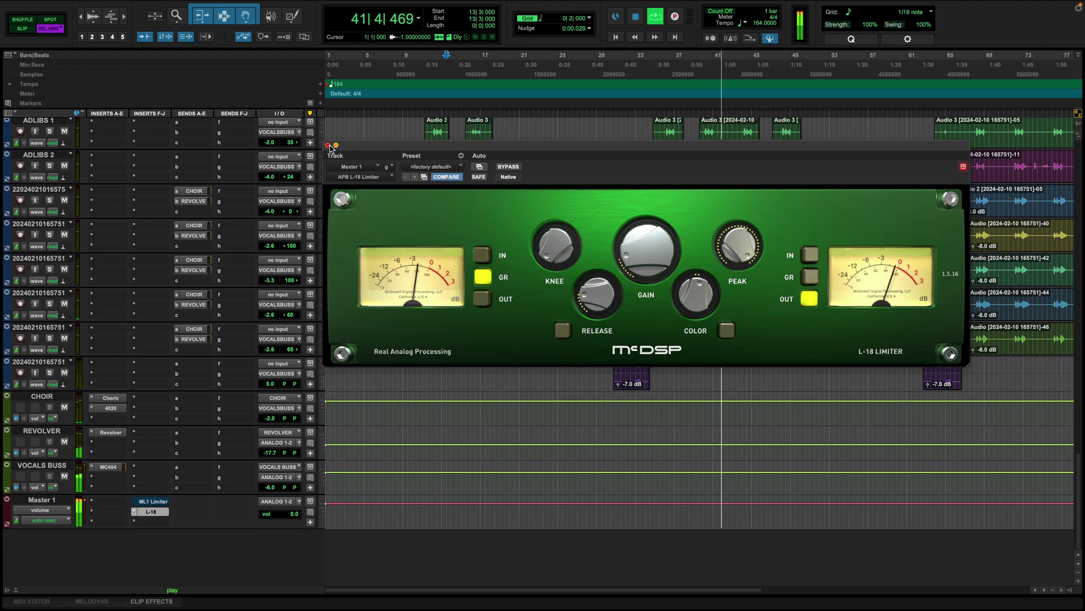
pyautogui.click(327, 145)
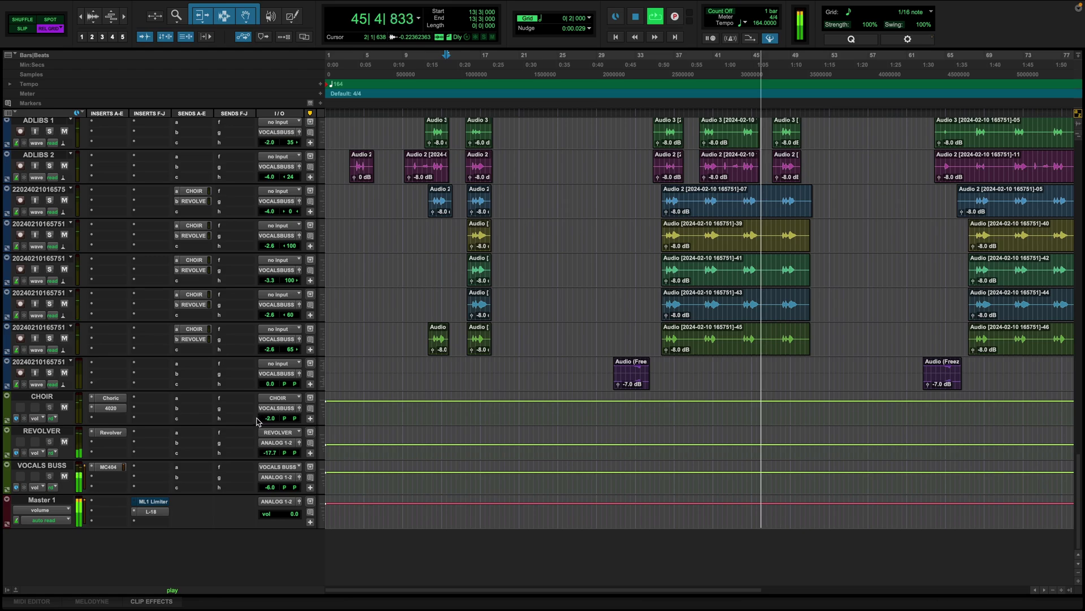
pyautogui.moveTo(59, 527); pyautogui.dragTo(63, 537)
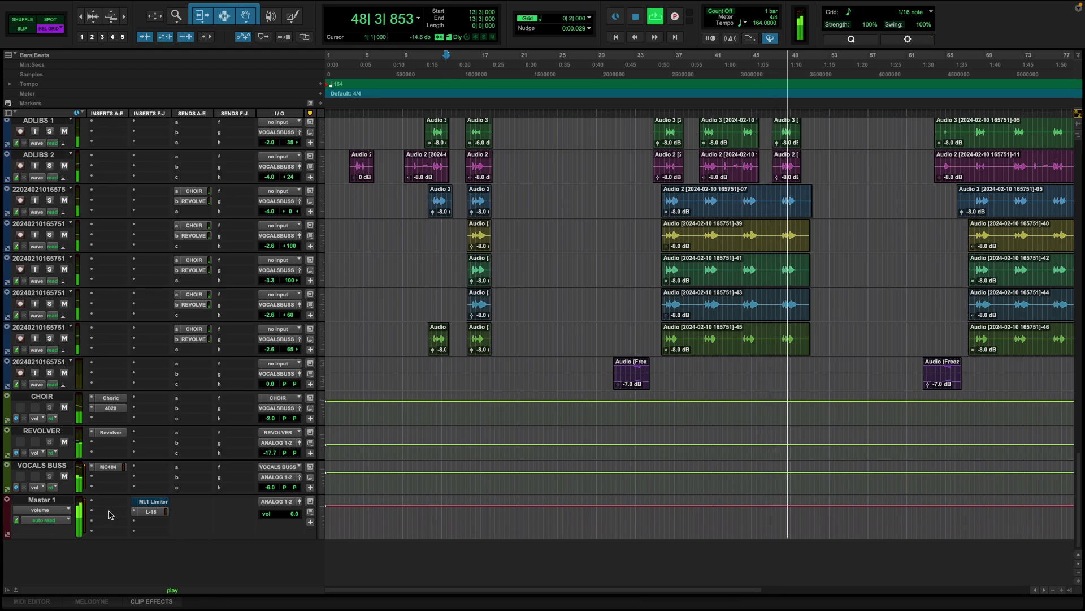
pyautogui.press('space')
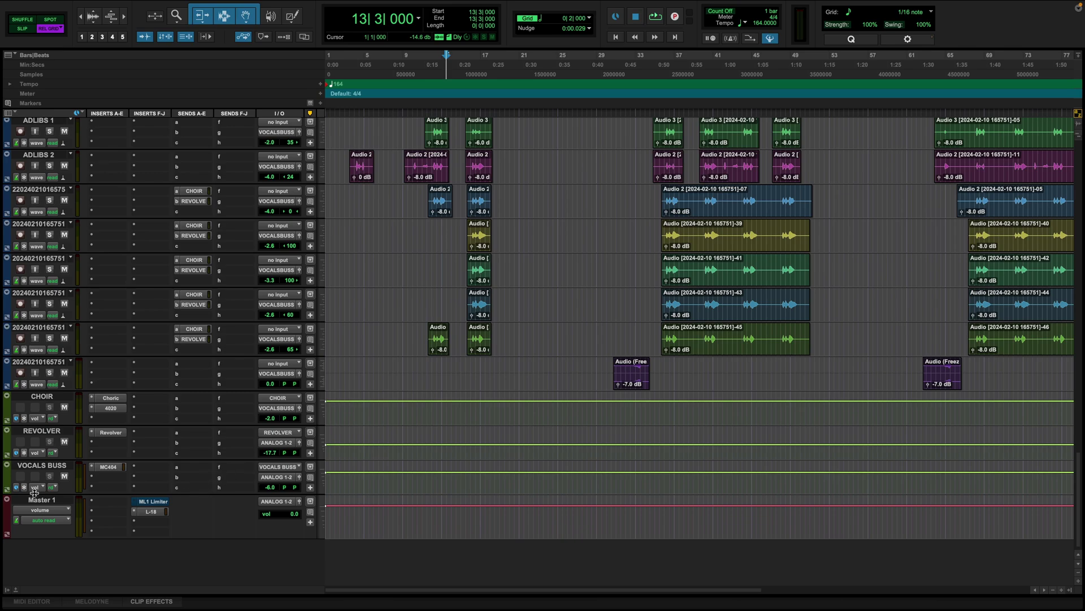
# Step: Enlarge the VOCALS BUSS track and add a send from it to a new stereo Aux Input named MIX GLUE
pyautogui.moveTo(36, 500); pyautogui.dragTo(35, 514)
pyautogui.click(199, 470)
pyautogui.click(238, 535)
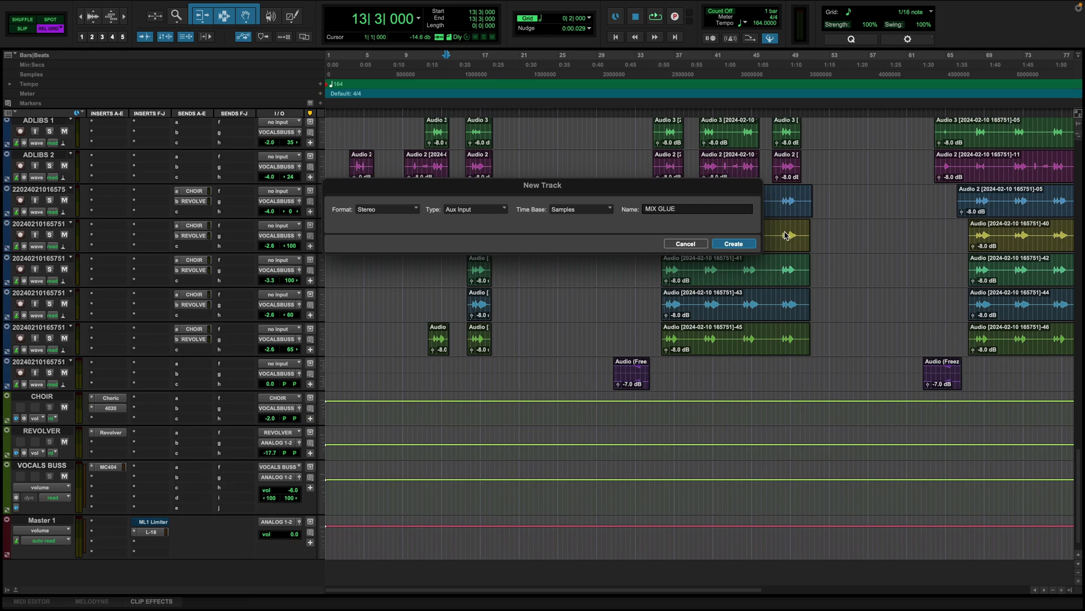
pyautogui.press('Return')
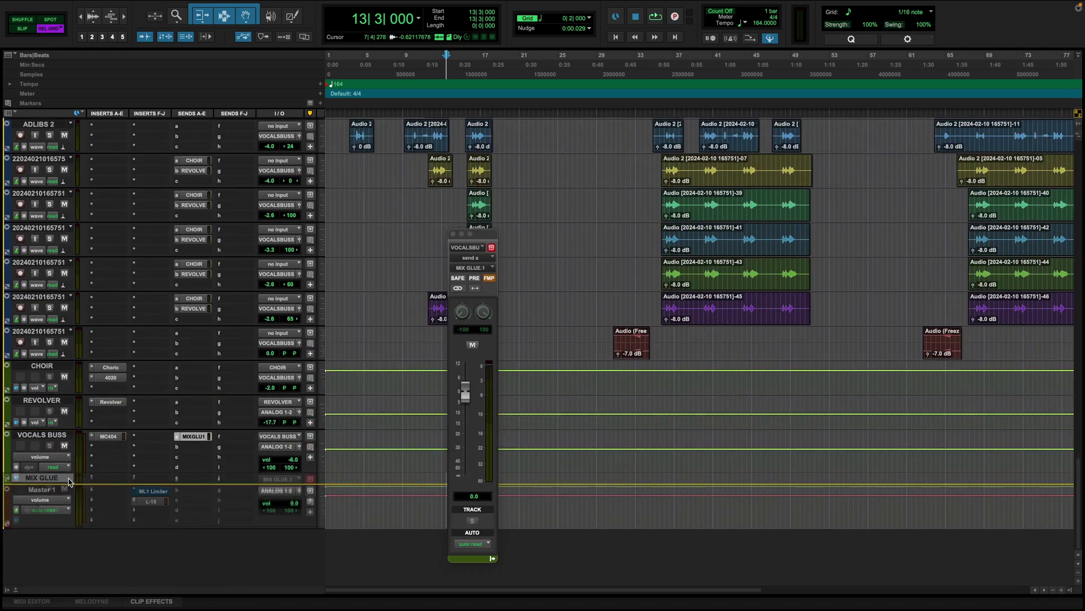
# Step: Add a send from SYNTHS BUSS to the MIX GLUE track
pyautogui.scroll(-2, 78, 464)
pyautogui.scroll(10, 143, 402)
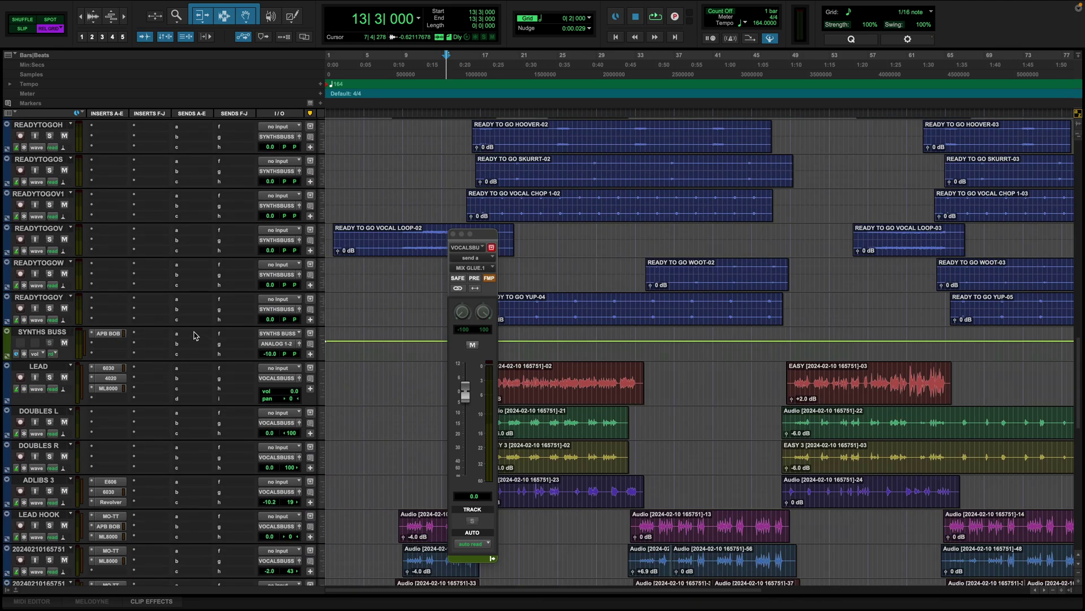
pyautogui.click(194, 335)
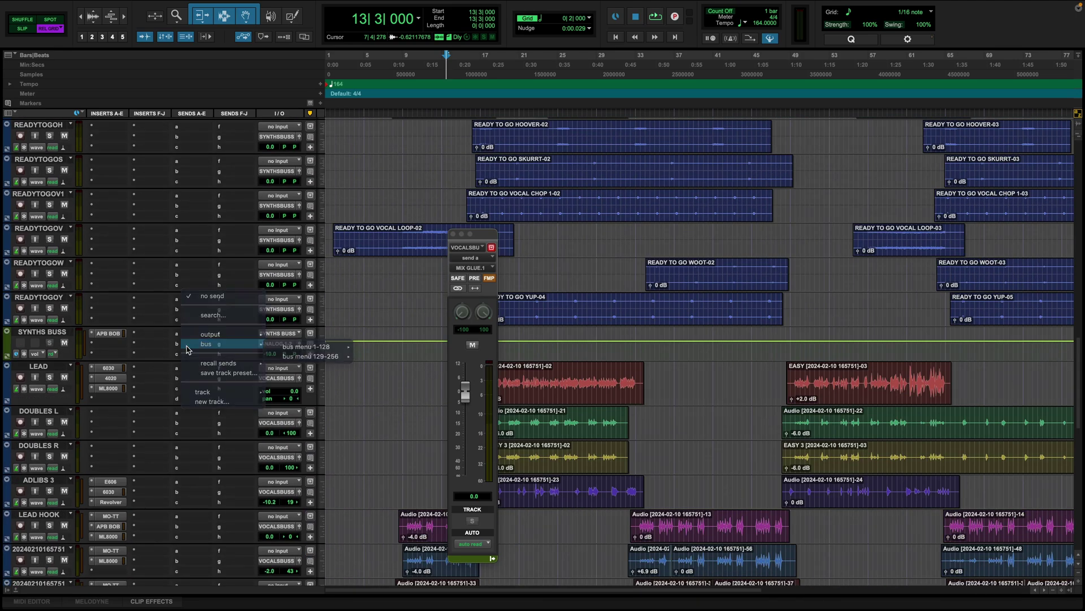
pyautogui.click(317, 343)
# Step: Insert the stereo APB BOB plug-in on the MIX GLUE track
pyautogui.scroll(-10, 105, 443)
pyautogui.click(105, 443)
pyautogui.write('BO')
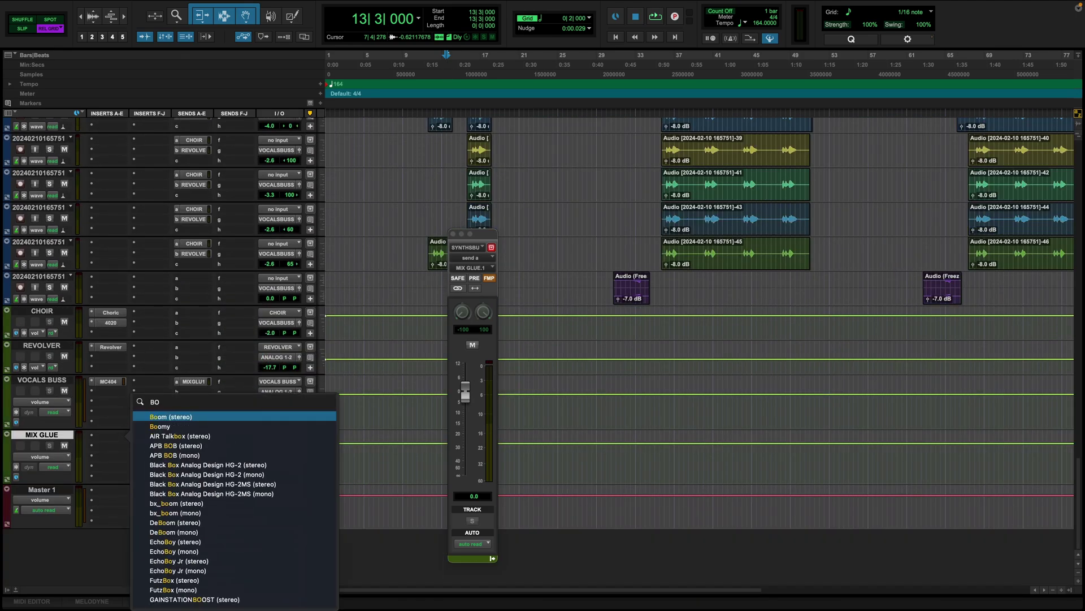
pyautogui.write('B')
pyautogui.press('Return')
# Step: Add a send from DRUMS BUSS to the MIX GLUE track
pyautogui.scroll(10, 150, 245)
pyautogui.scroll(-3, 151, 254)
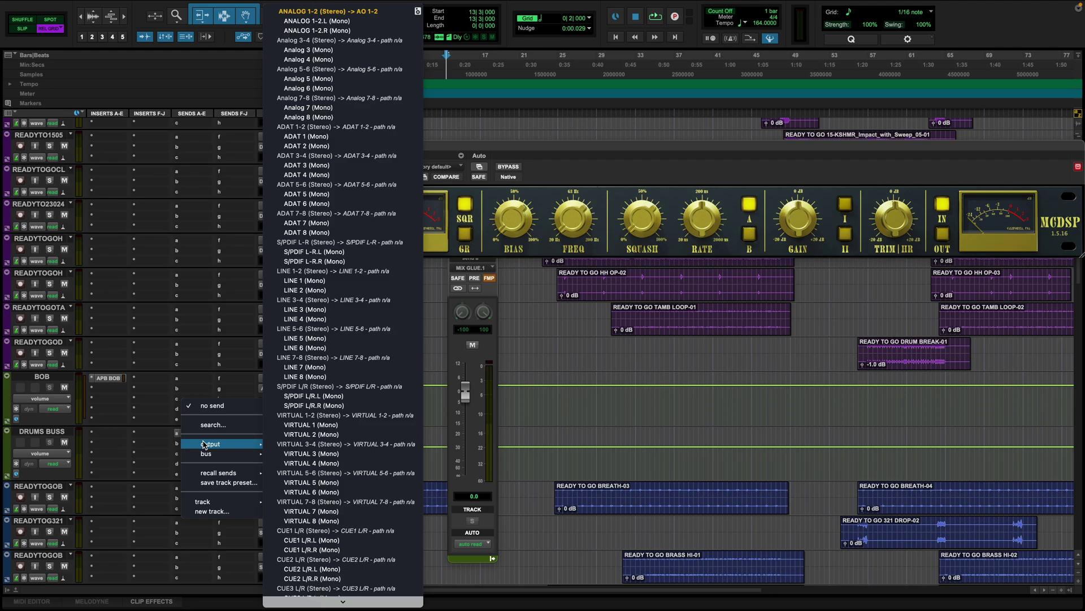
pyautogui.click(204, 445)
pyautogui.write('MIX GLUE')
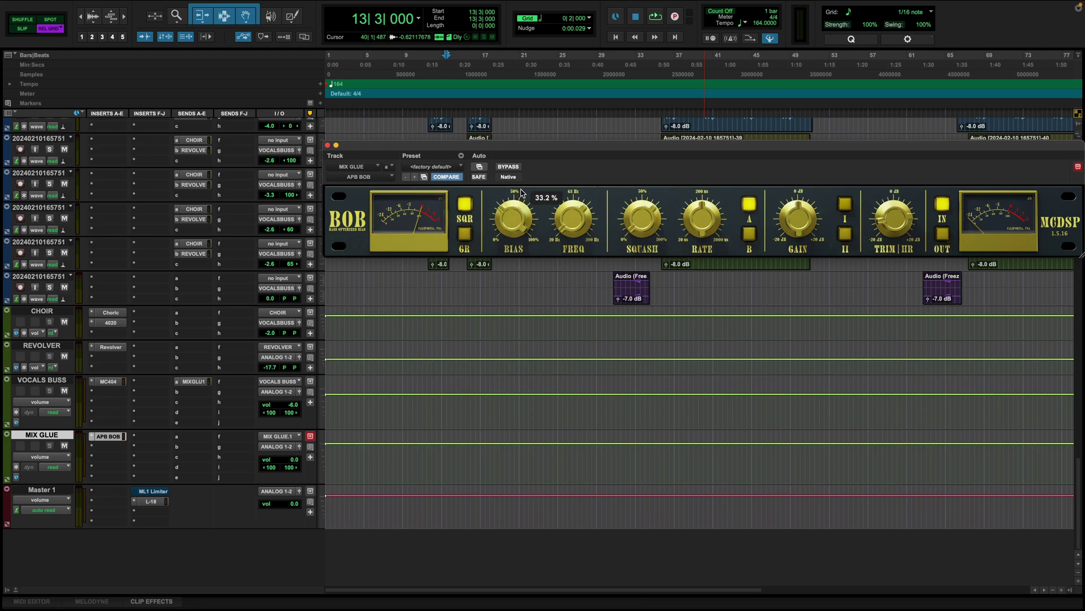
# Step: Play the mix from bar 49 and adjust the MIX GLUE BOB's Trim and Bias by ear
pyautogui.click(791, 359)
pyautogui.press('space')
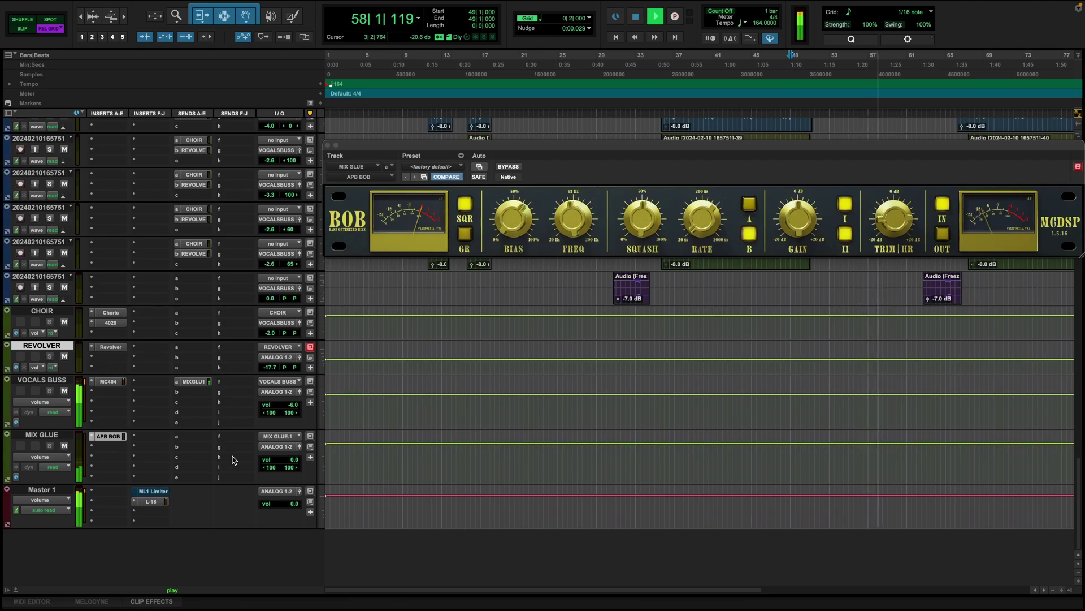
pyautogui.moveTo(899, 227)
pyautogui.moveTo(898, 227); pyautogui.dragTo(895, 237)
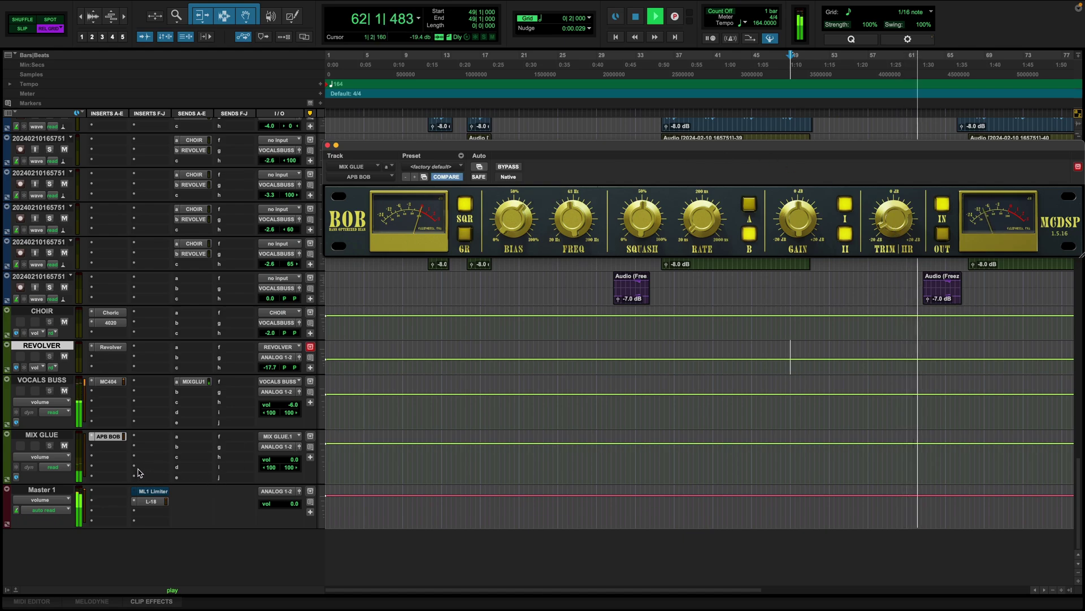
pyautogui.moveTo(525, 209)
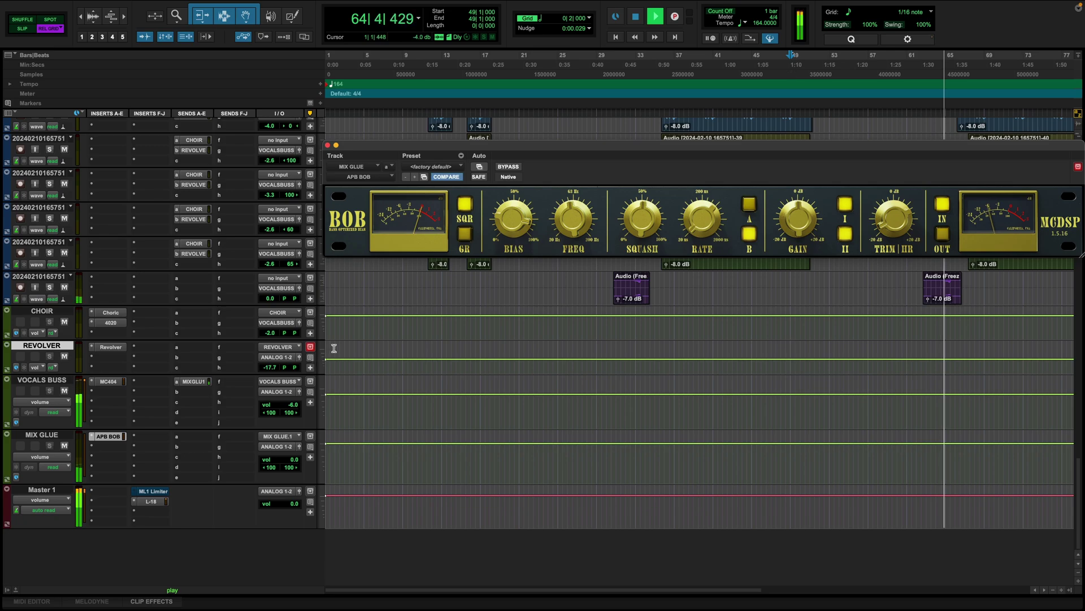
pyautogui.moveTo(520, 196); pyautogui.dragTo(509, 227)
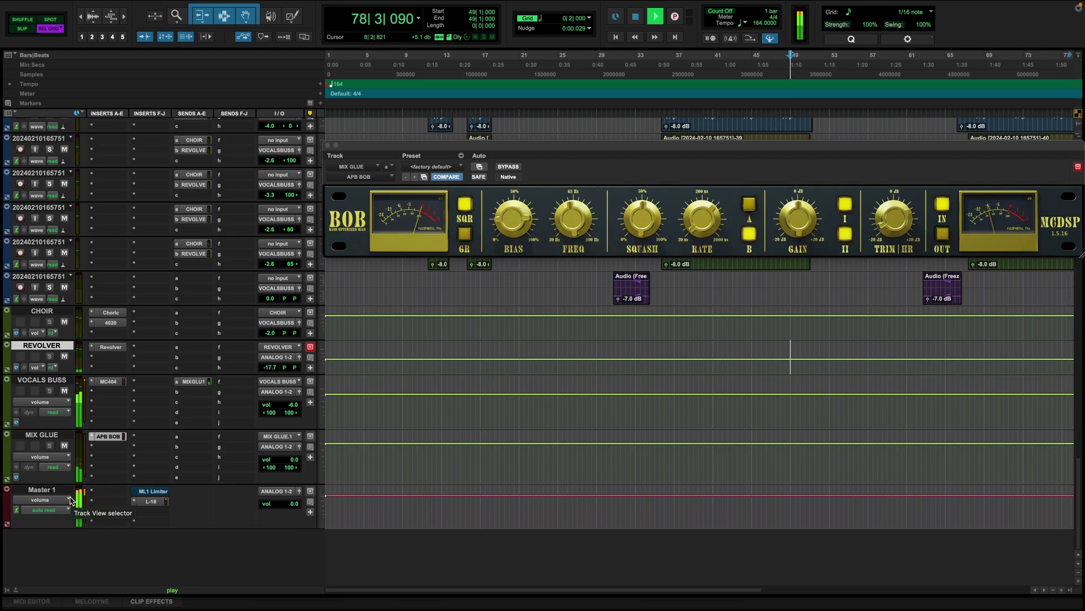
pyautogui.press('r')
pyautogui.press('r')
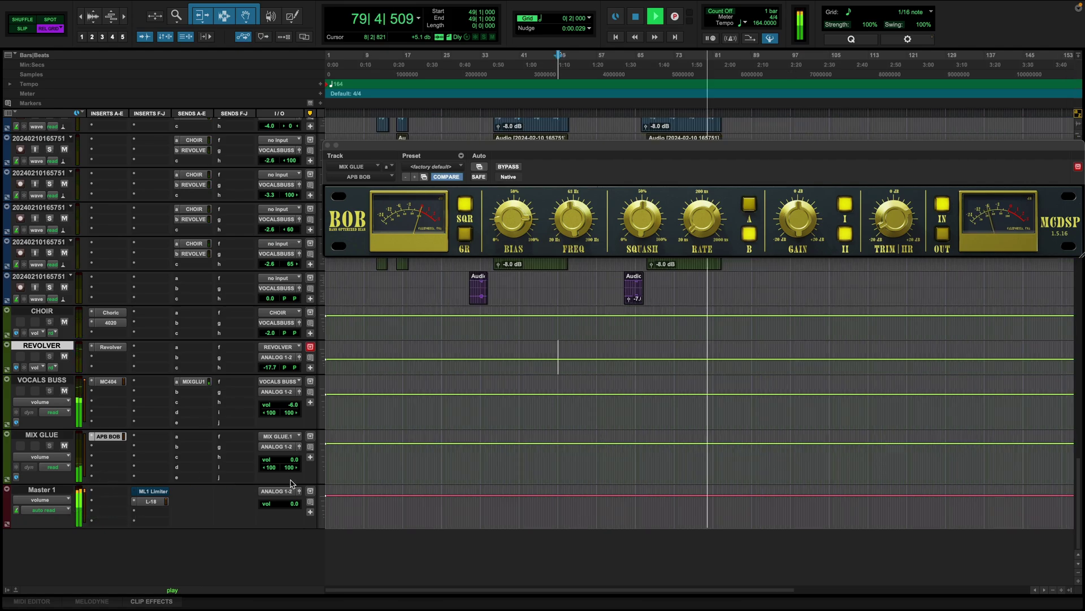
pyautogui.press('t')
pyautogui.press('t')
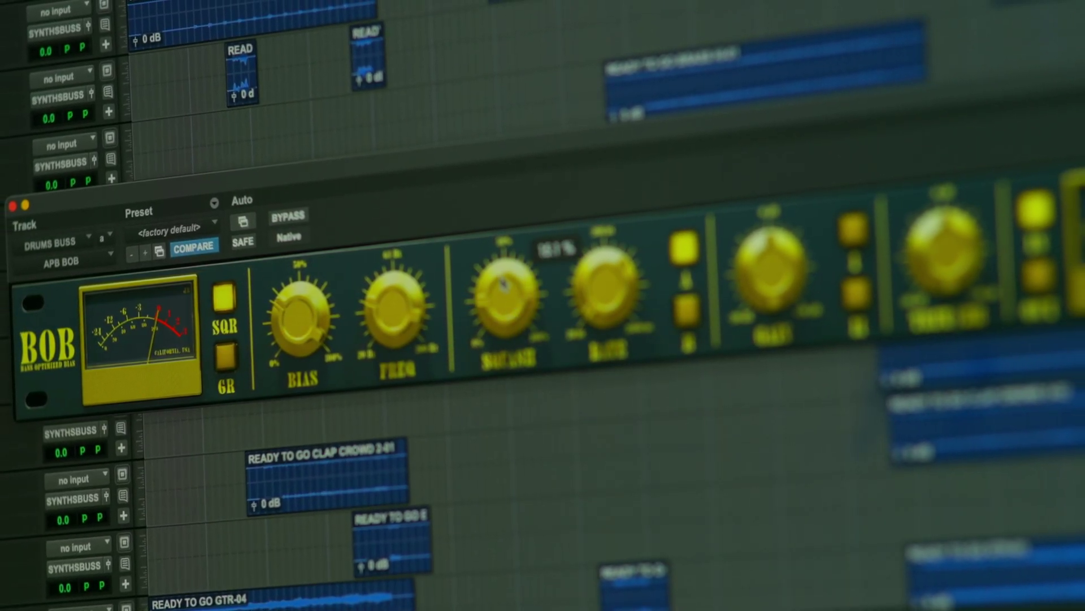
# Step: Adjust the Squash of the BOB plug-in on DRUMS BUSS
pyautogui.moveTo(501, 284)
pyautogui.mouseDown()
pyautogui.moveTo(511, 226)
pyautogui.moveTo(543, 181)
pyautogui.moveTo(523, 287)
pyautogui.mouseUp()
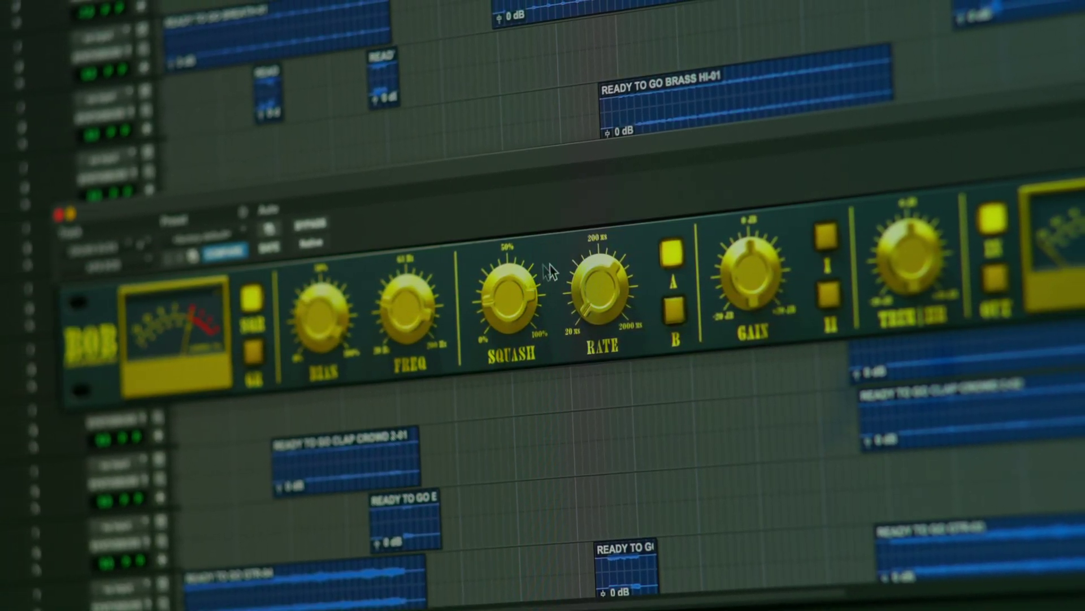
pyautogui.moveTo(774, 283)
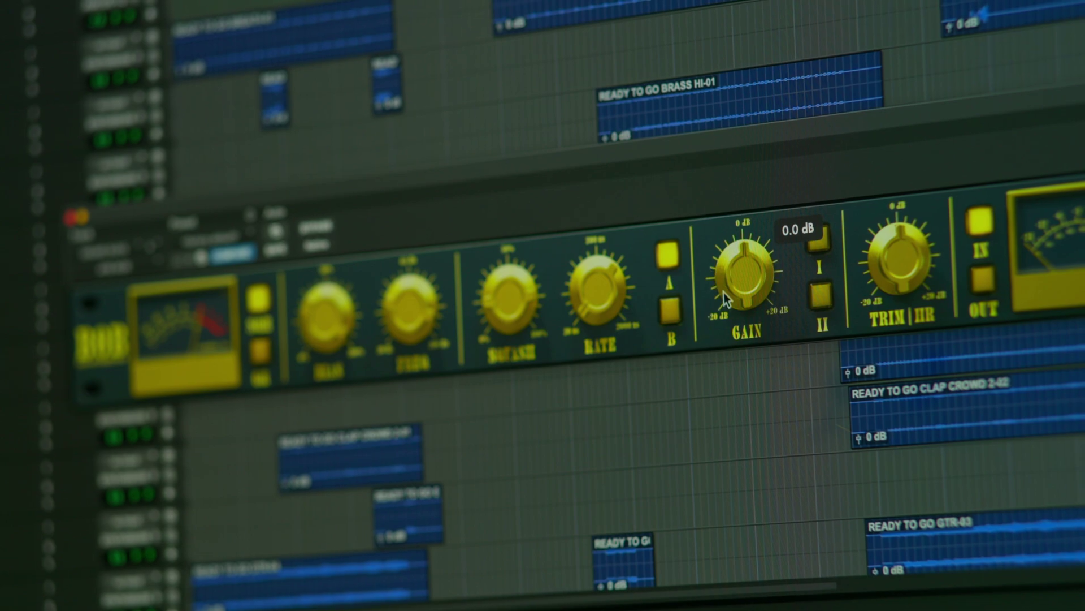
pyautogui.moveTo(852, 289)
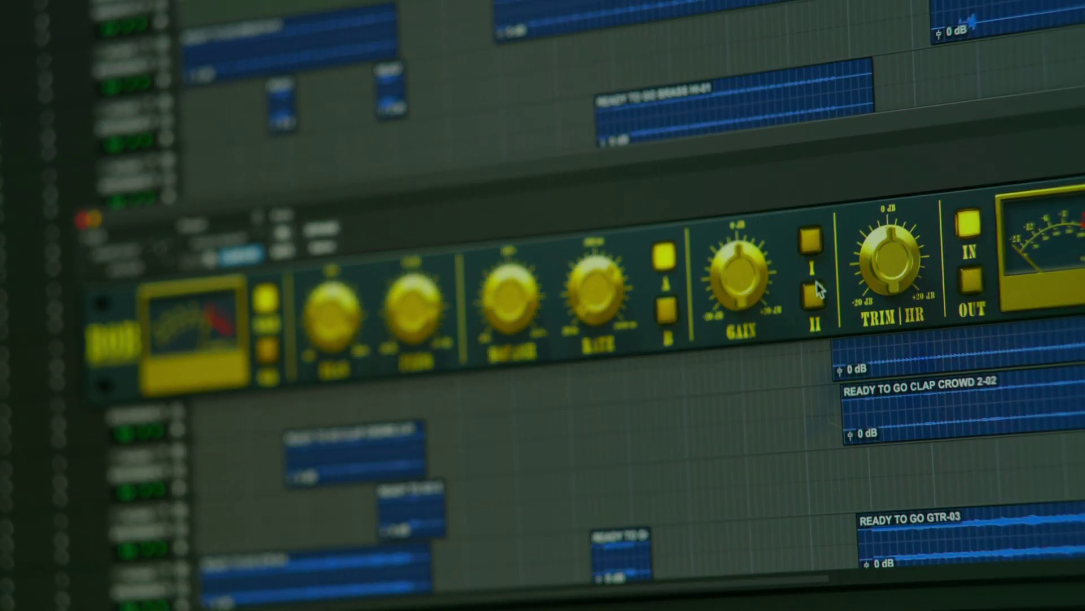